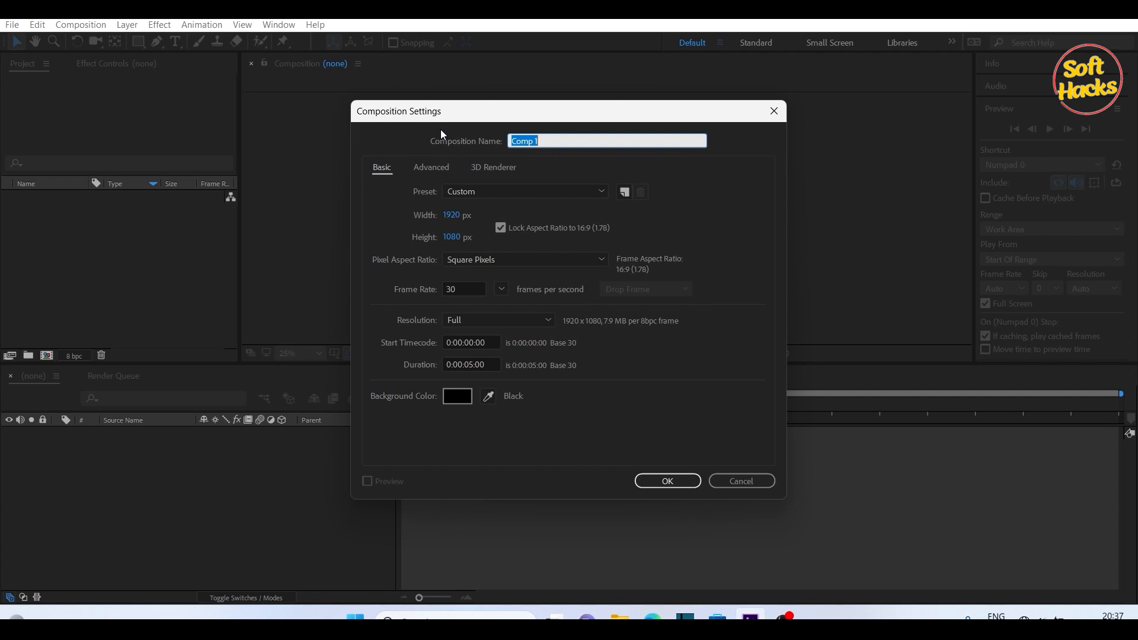
Step: Start a new composition and name it My Compo1
click(725, 479)
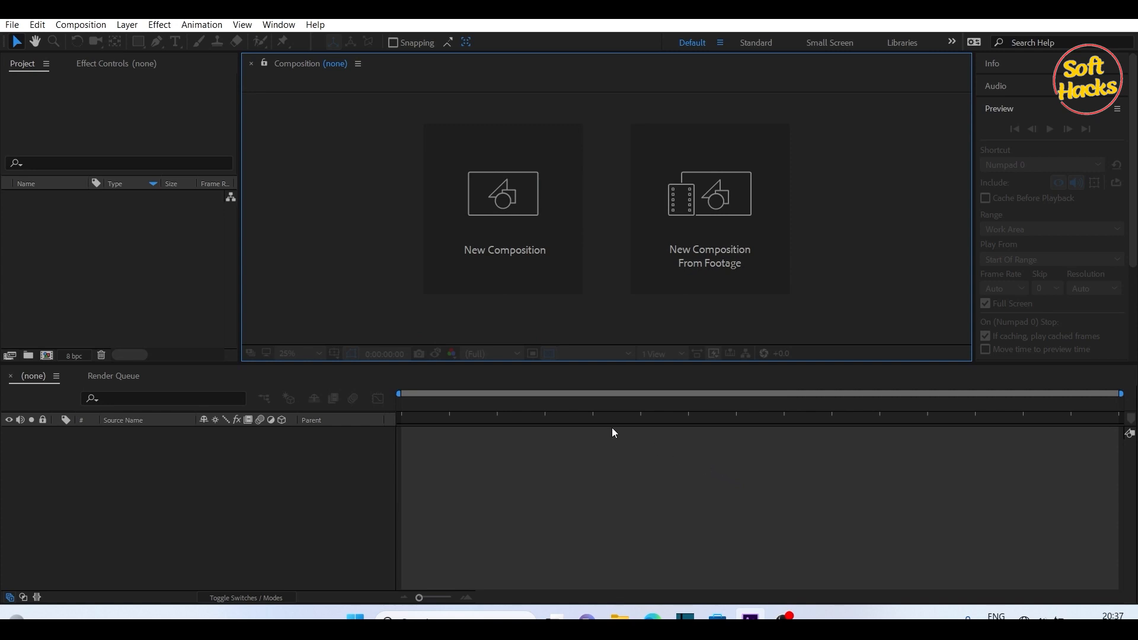
click(87, 26)
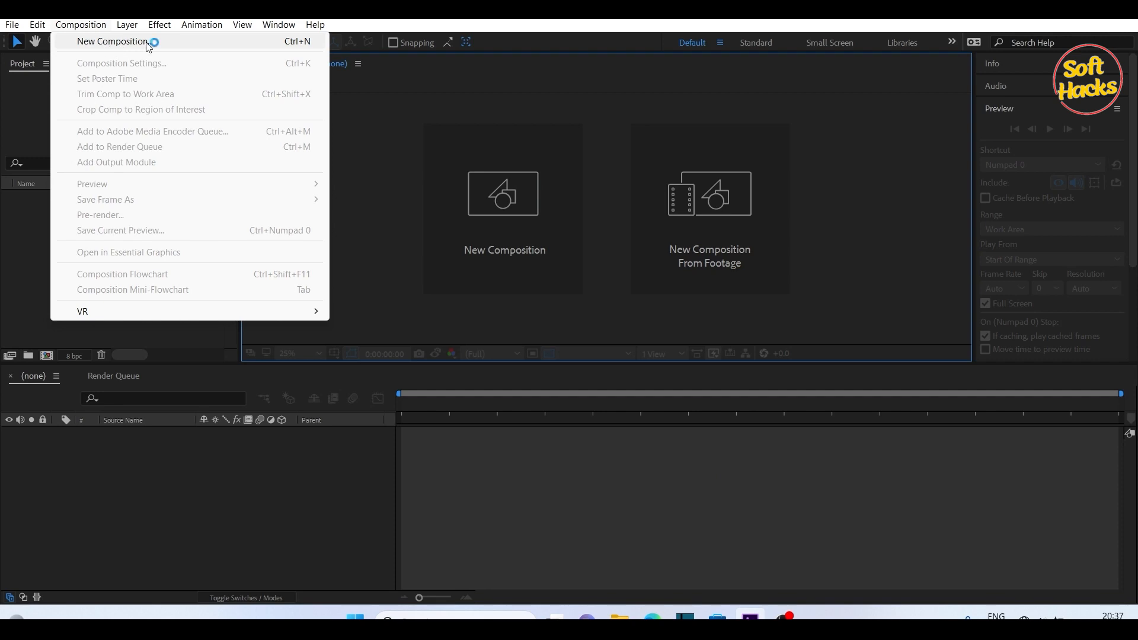
click(274, 47)
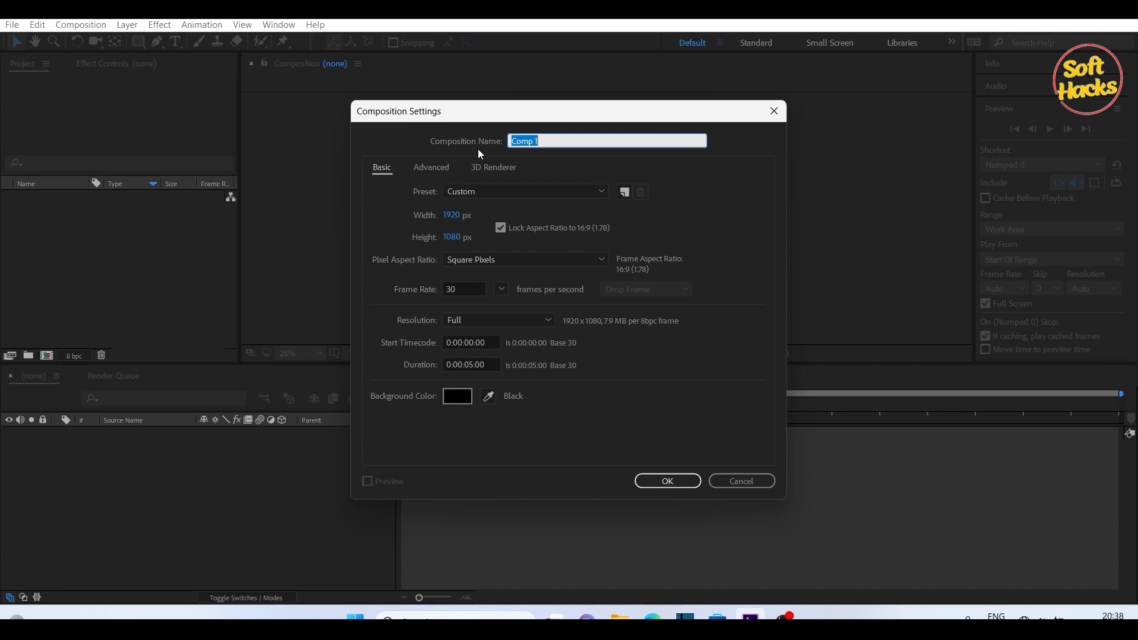
text(My Compo1)
Step: Review the preset and frame rate options available for the new composition
click(602, 192)
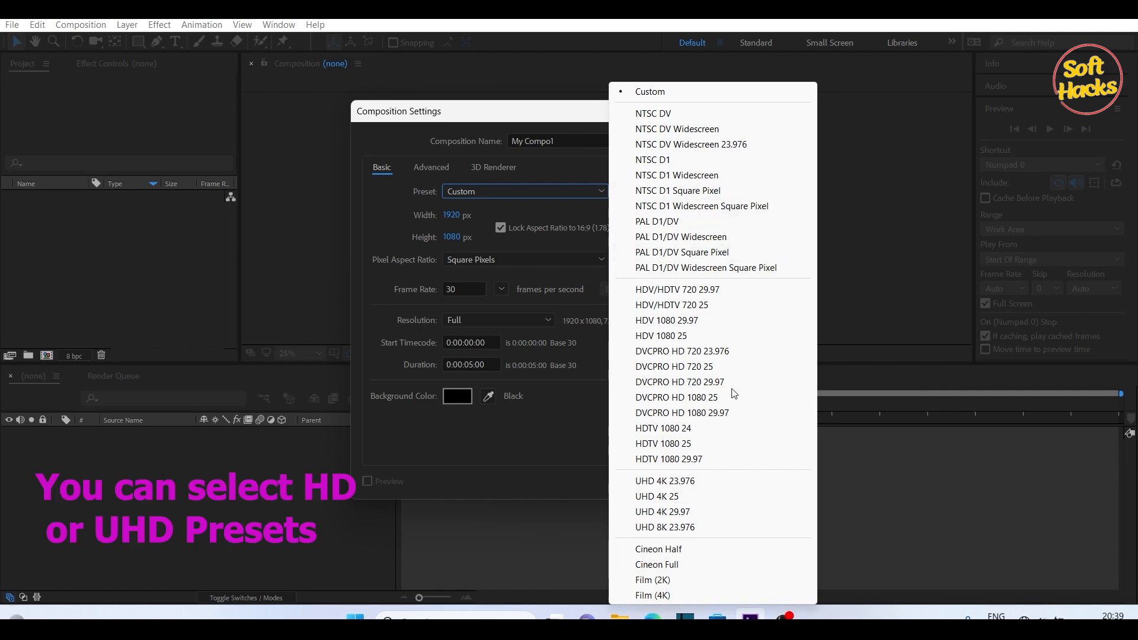
click(414, 219)
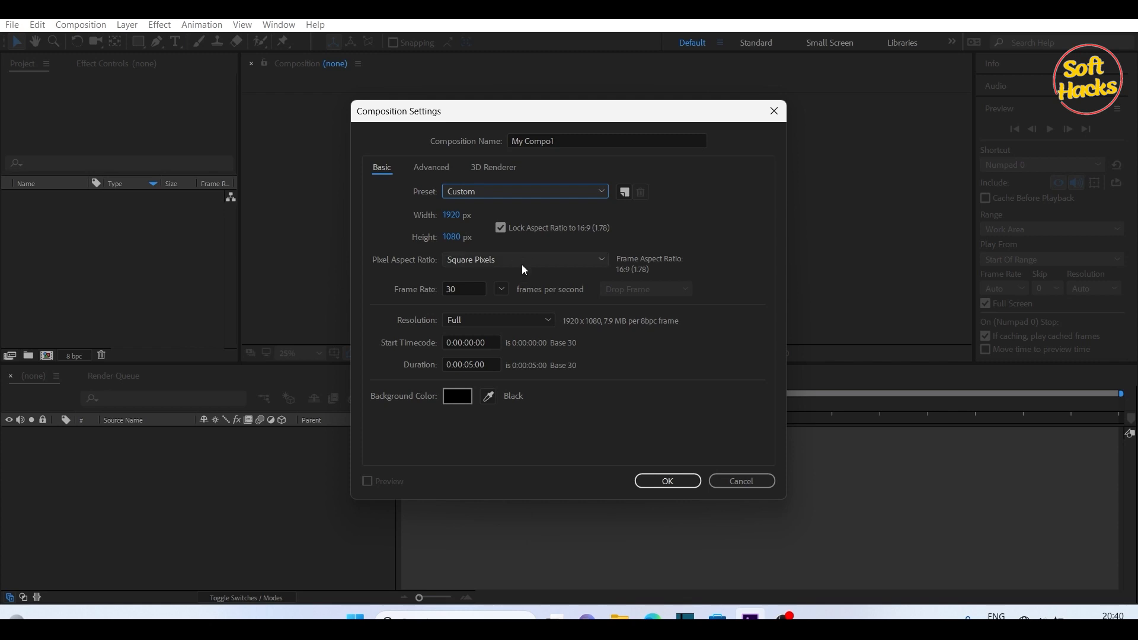
click(462, 288)
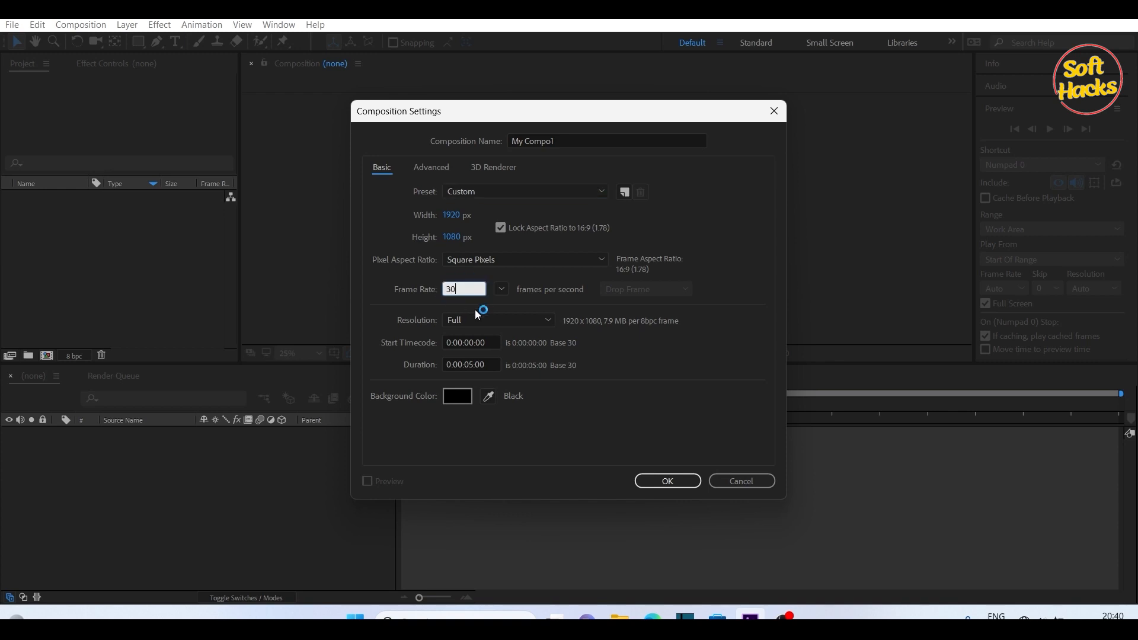
key(BackSpace)
key(BackSpace)
text(27.97)
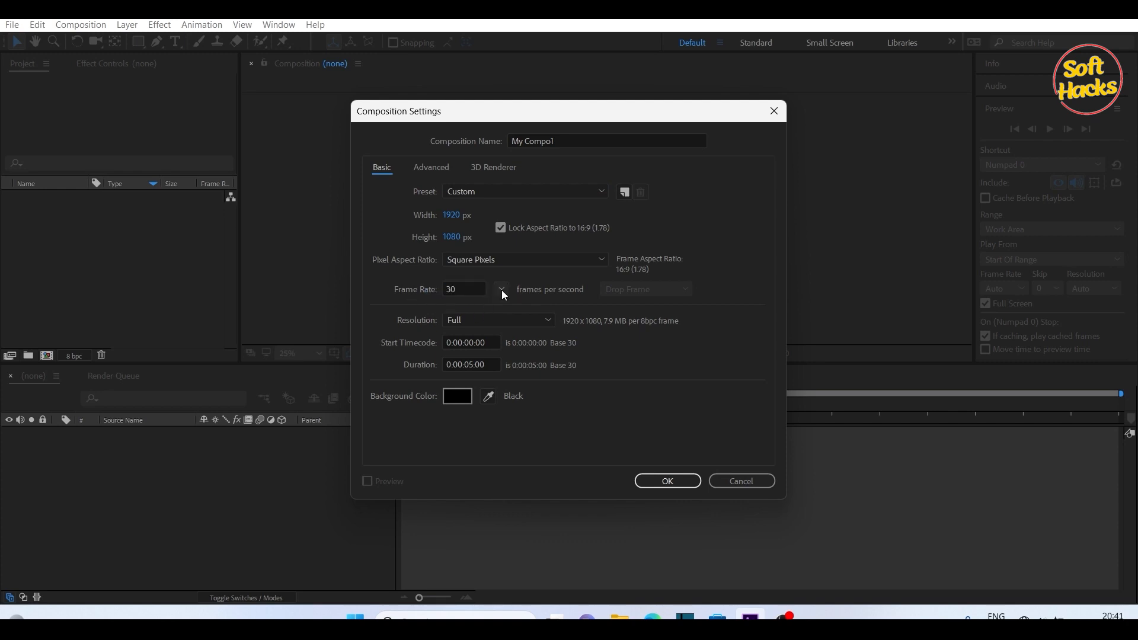
click(502, 290)
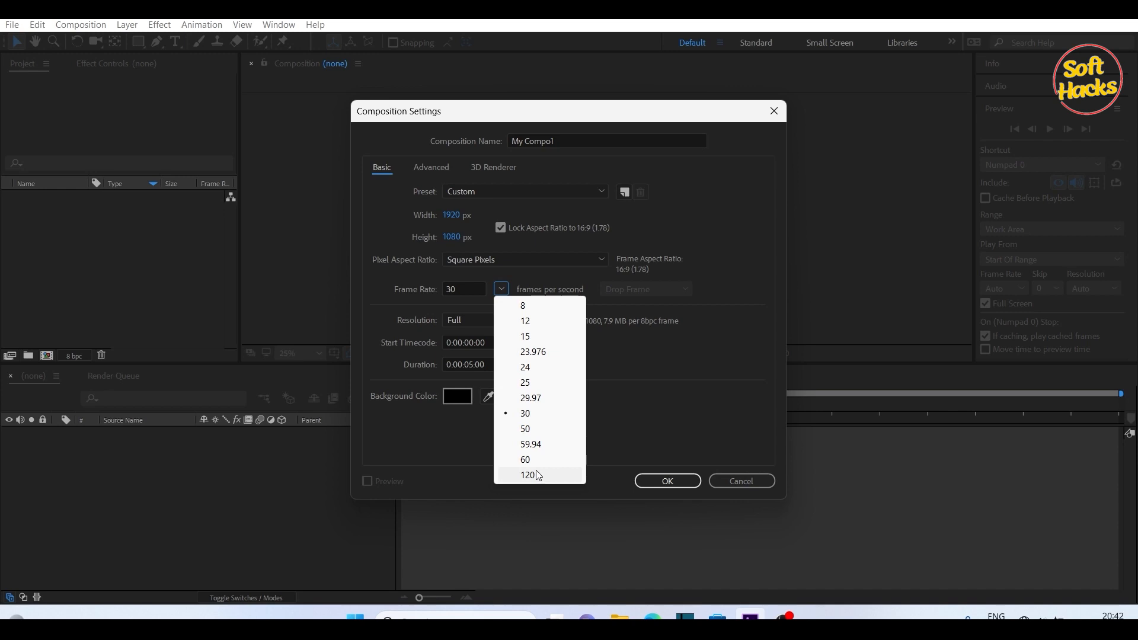
click(710, 320)
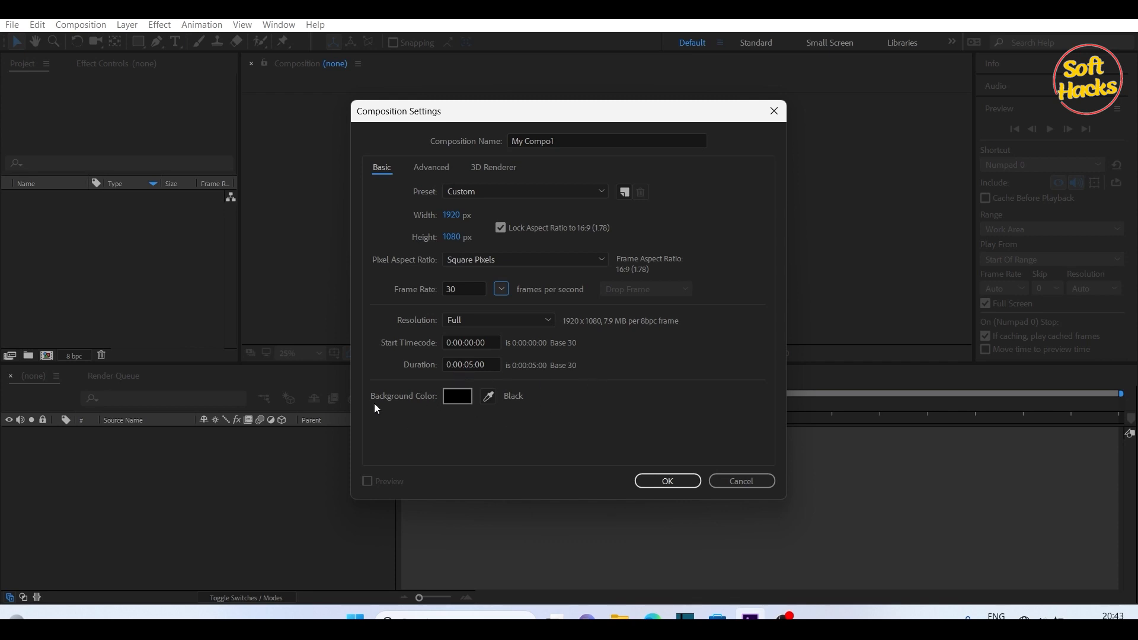
Step: Create the composition at 1920 x 1080, 30 fps and 5 seconds, keeping the black background color
click(460, 396)
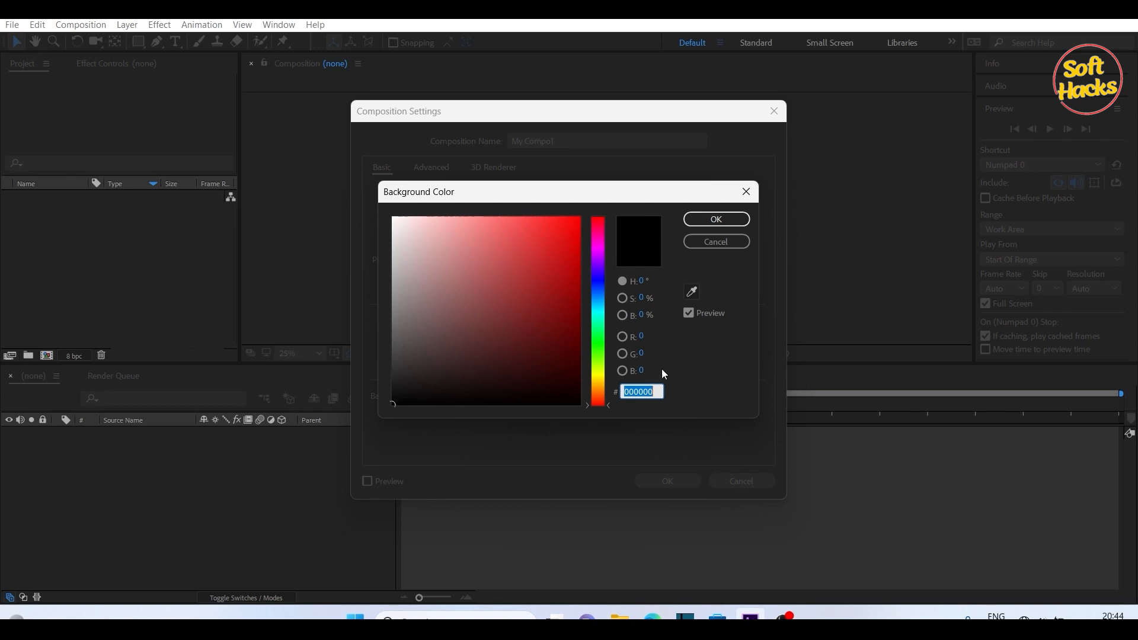
key(Escape)
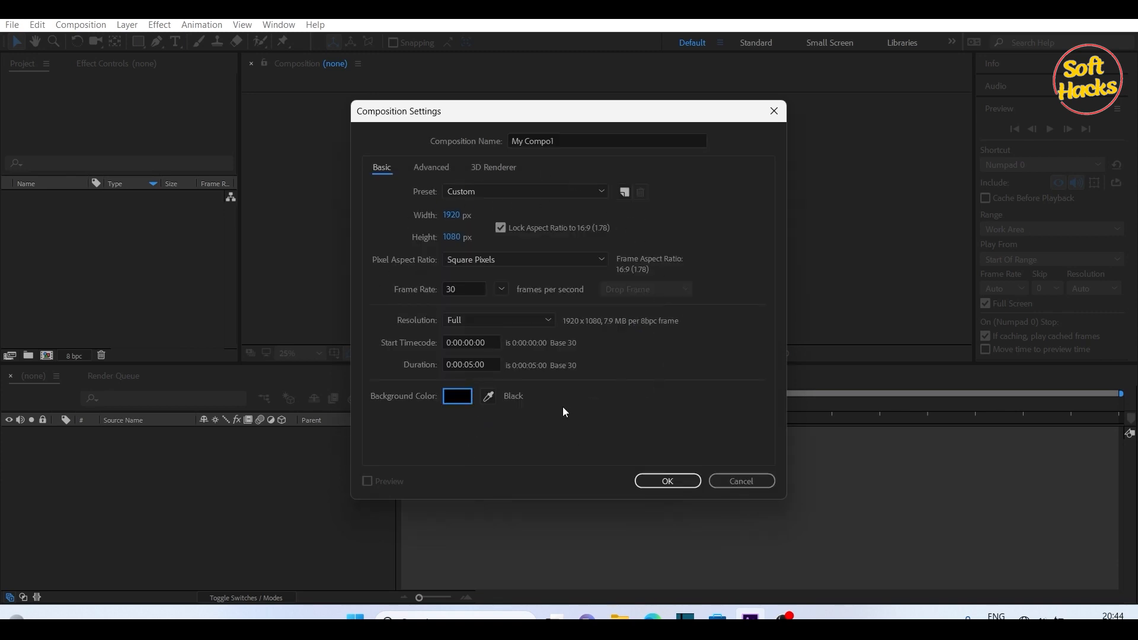
click(667, 481)
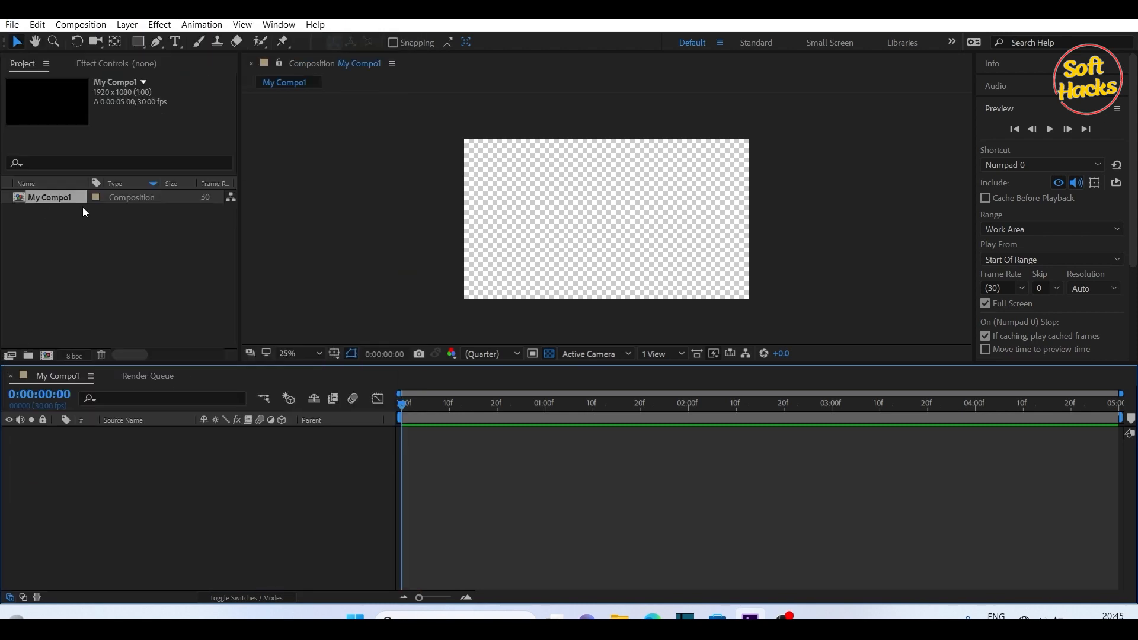
Step: Add a new folder to the project and rename it Logos
click(194, 442)
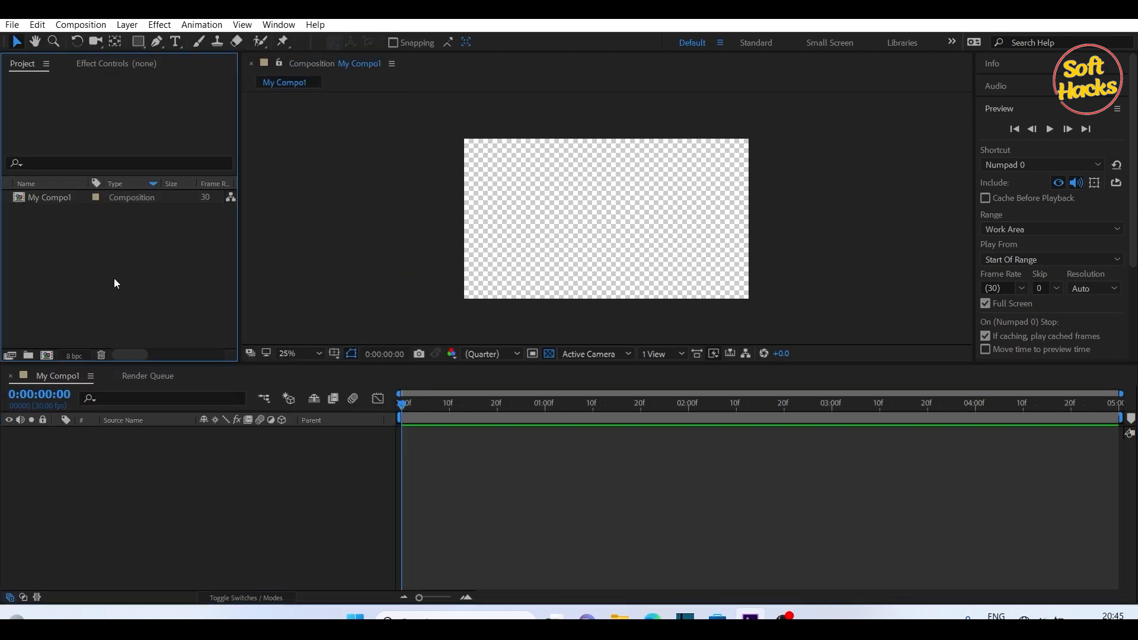
right_click(114, 279)
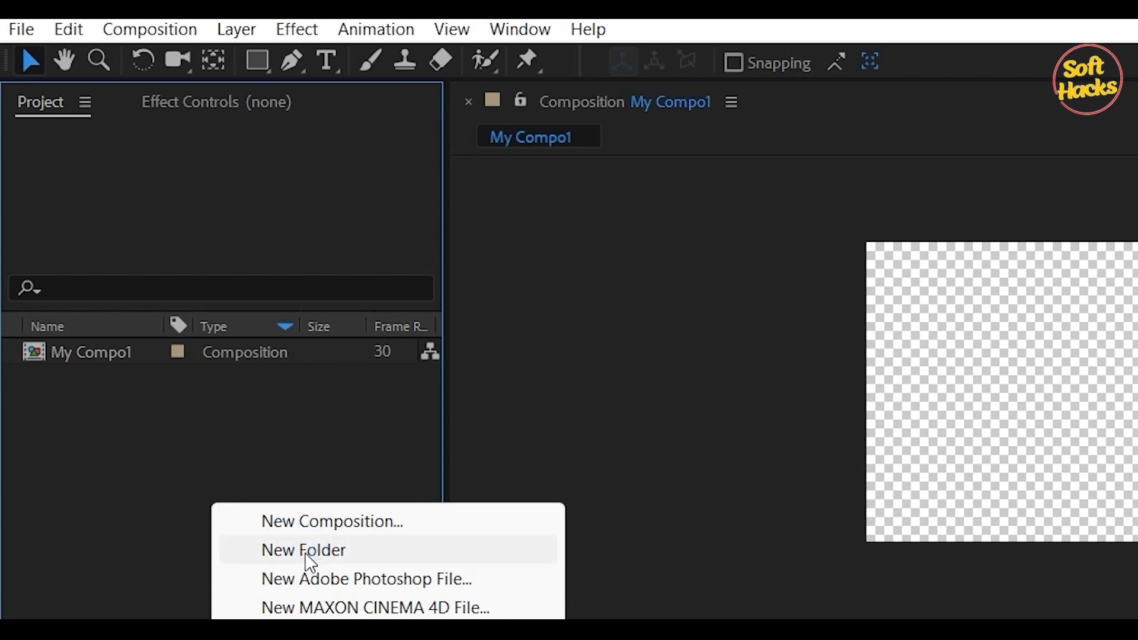
click(305, 556)
click(307, 548)
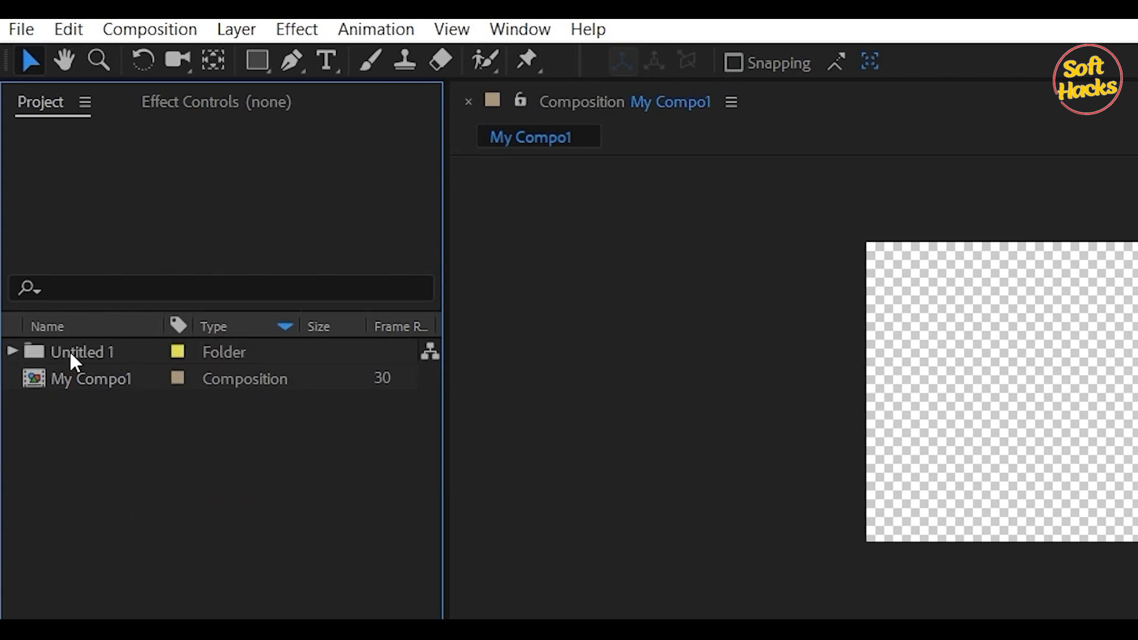
click(98, 349)
right_click(100, 352)
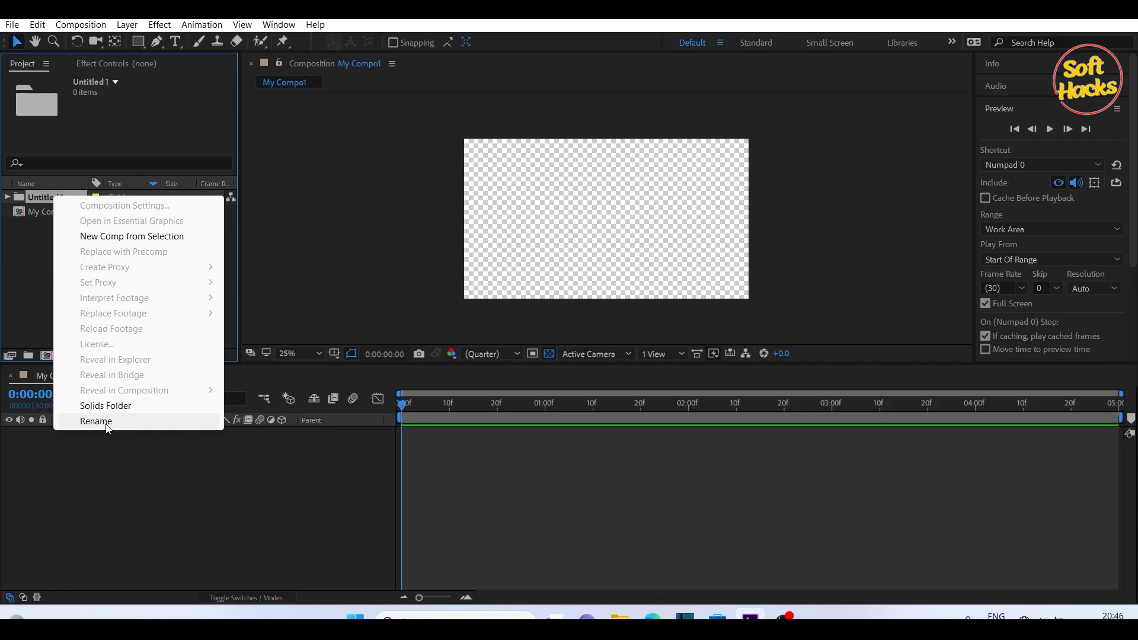
click(96, 421)
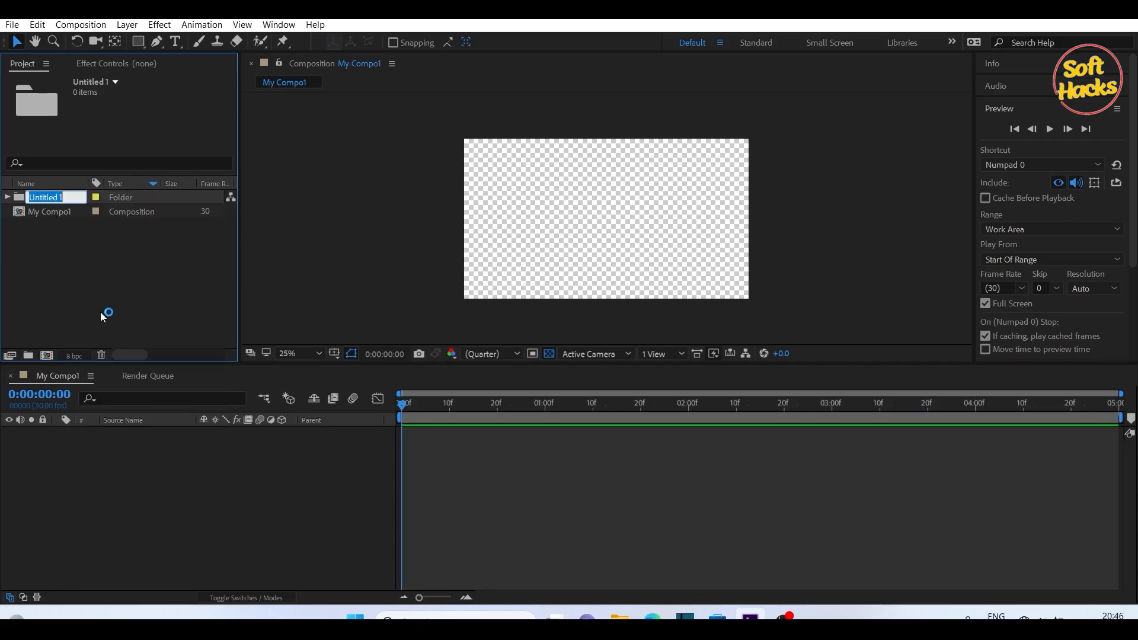
text(Logos)
click(104, 273)
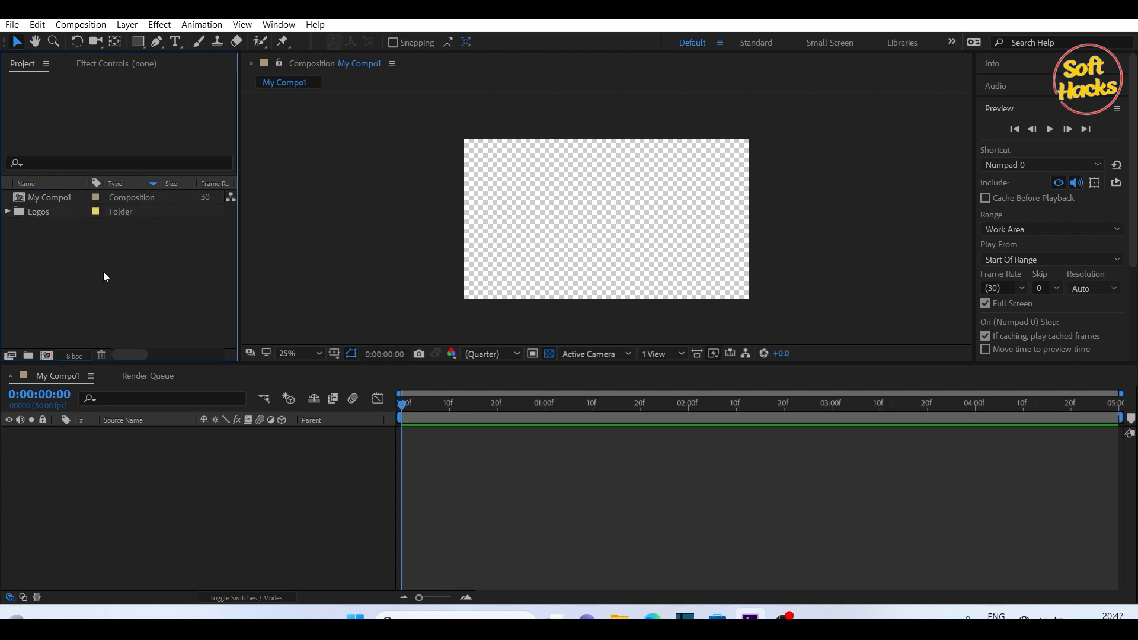
Step: Import the image pngegg (40) from Downloads as footage and move it into the Logos folder
right_click(104, 276)
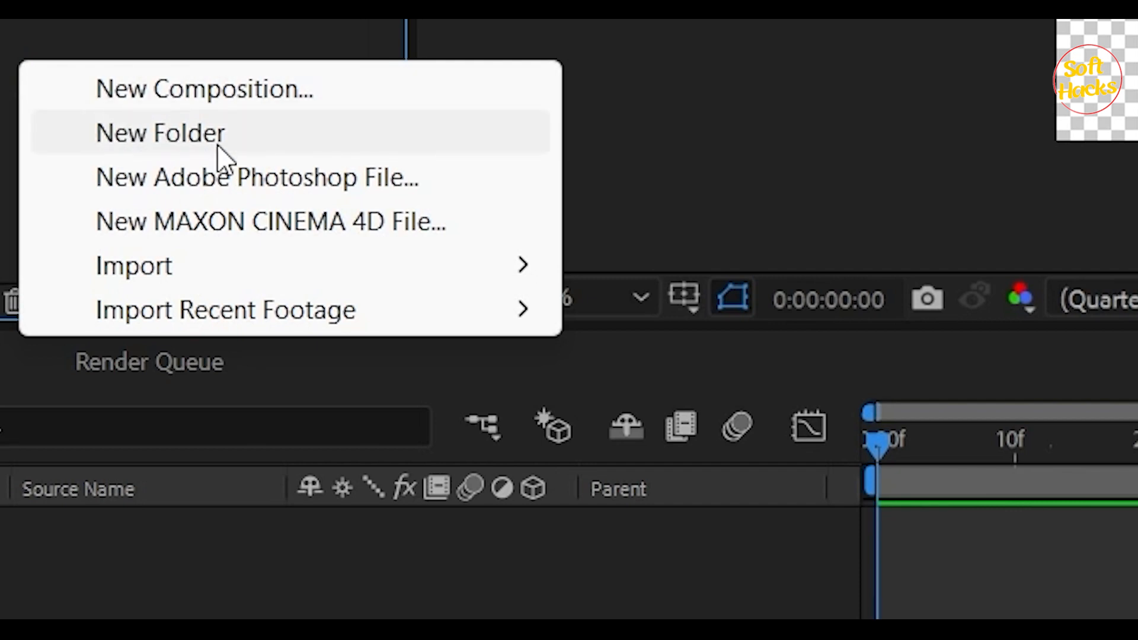
mouse_move(181, 265)
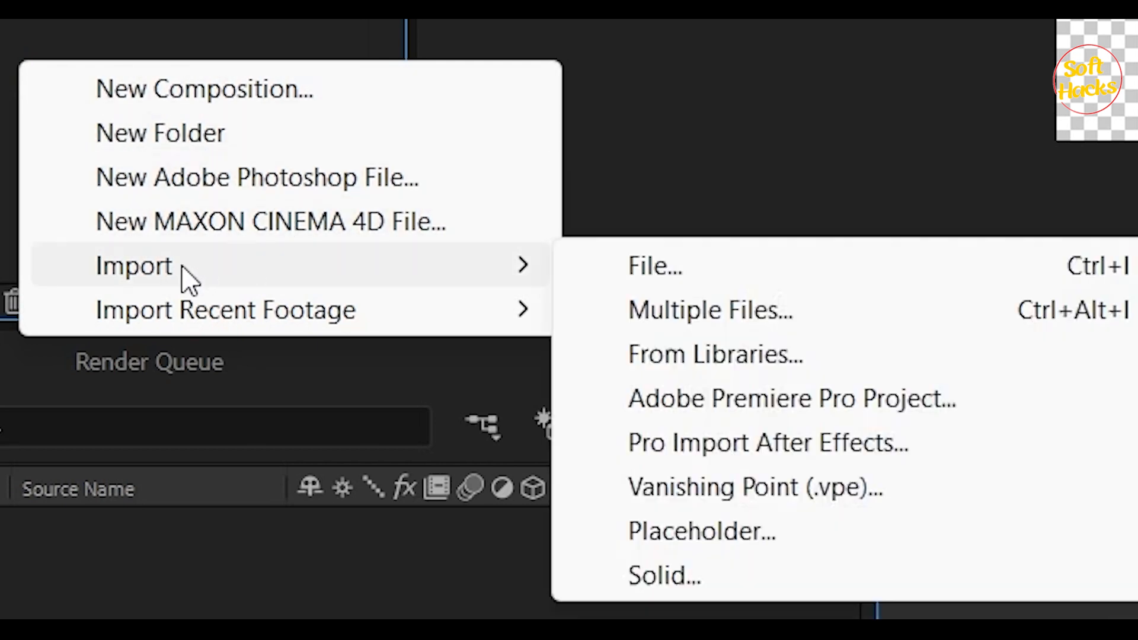
click(645, 271)
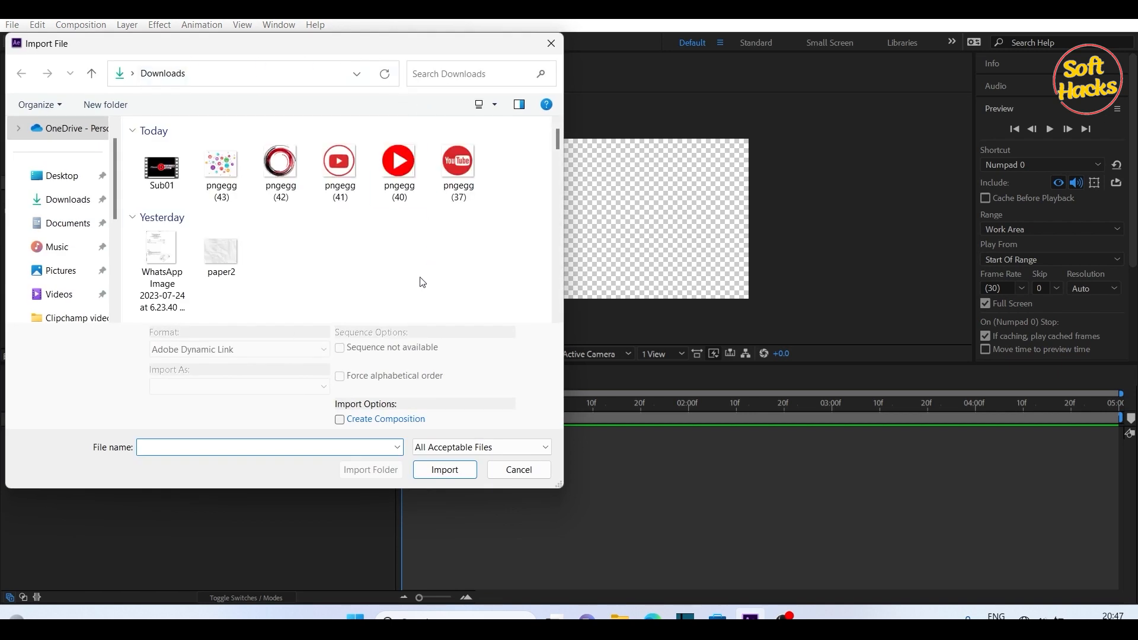
click(399, 166)
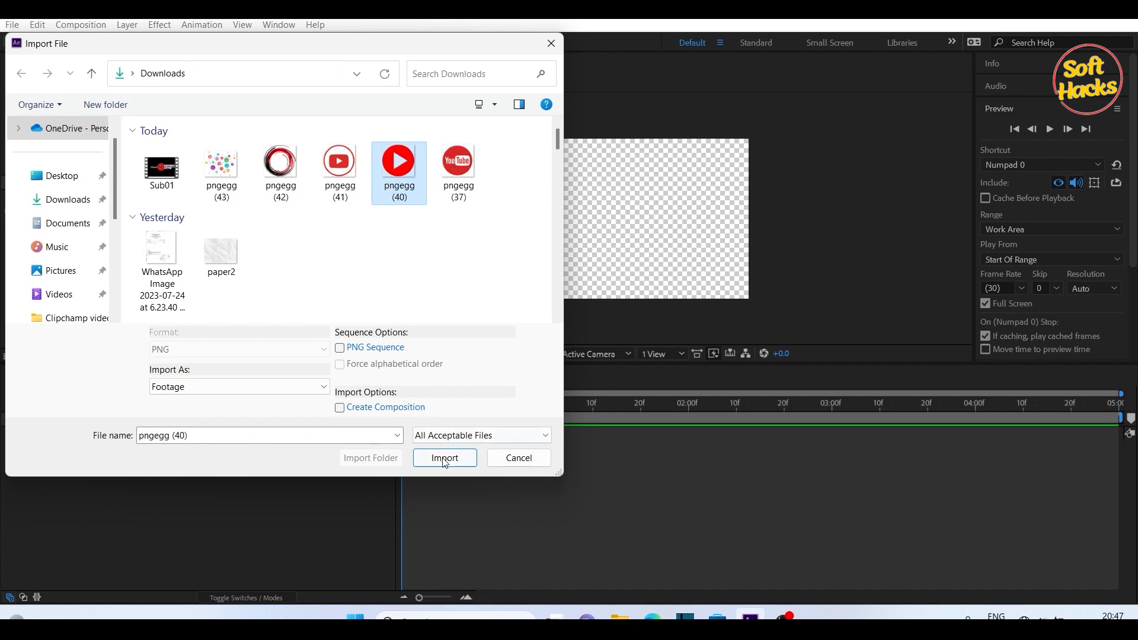
click(445, 459)
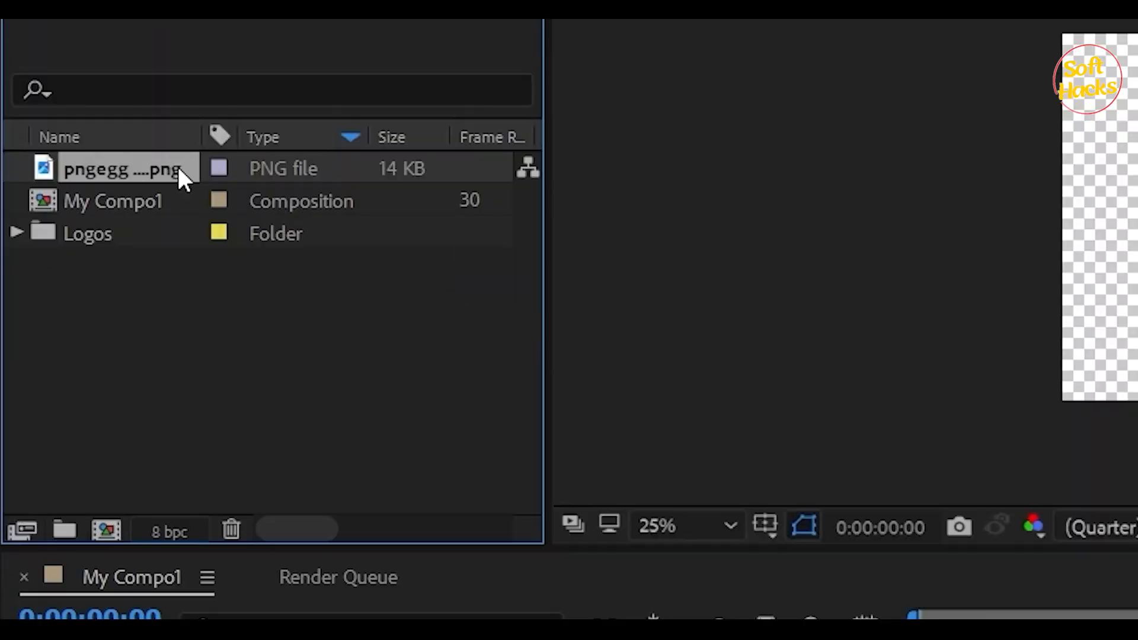
drag(114, 166, 120, 237)
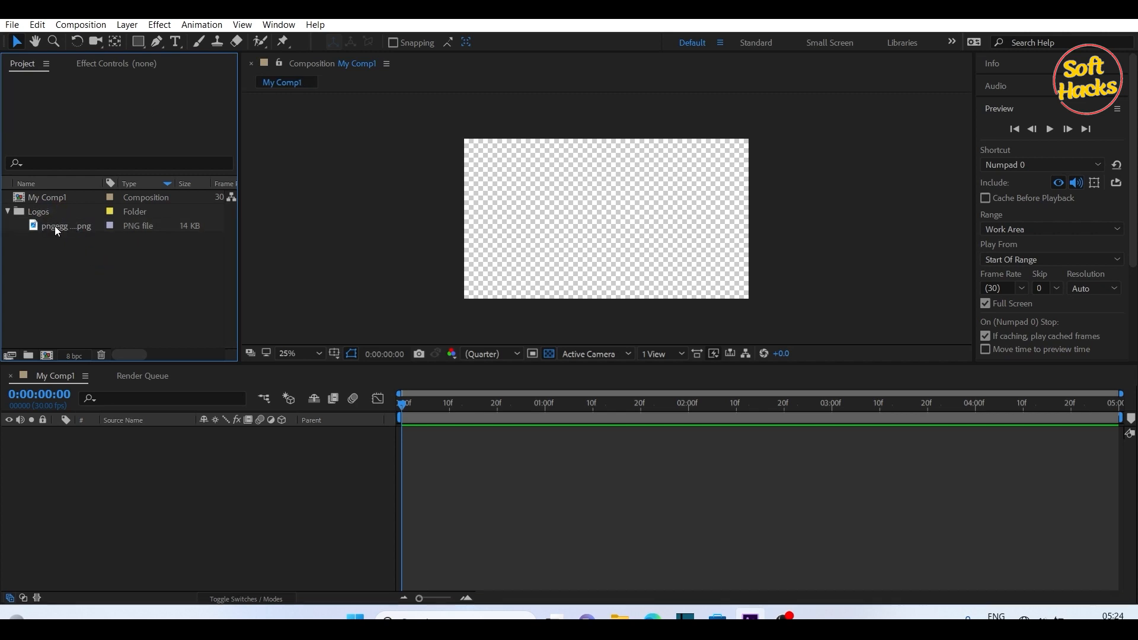
Step: Rename the imported PNG file in the Logos folder as YTL
click(54, 226)
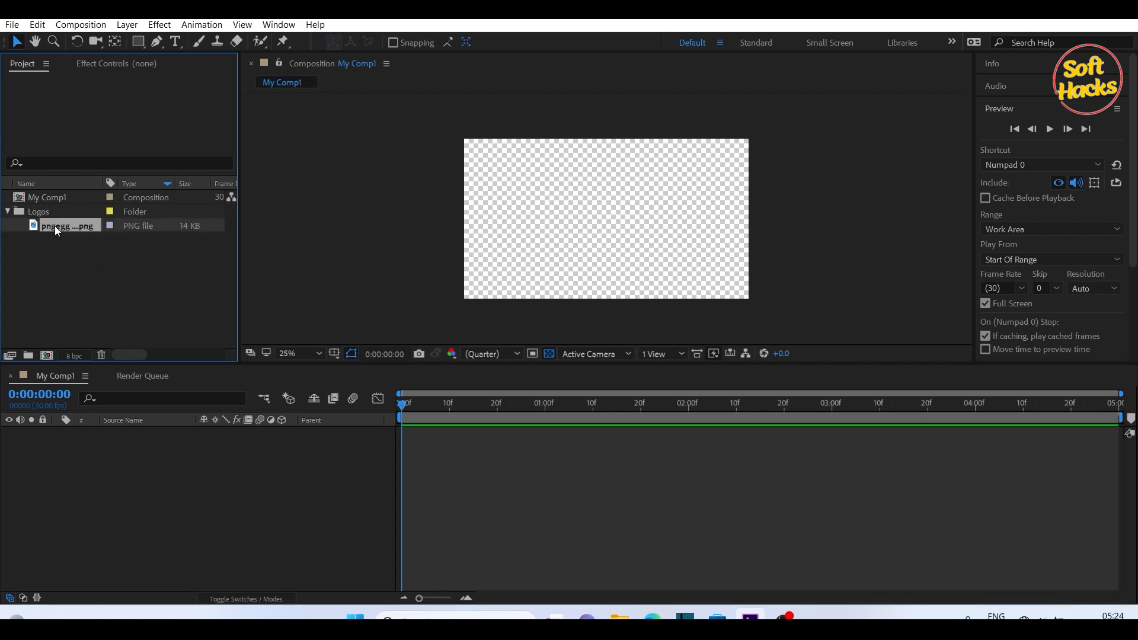
right_click(55, 226)
click(103, 452)
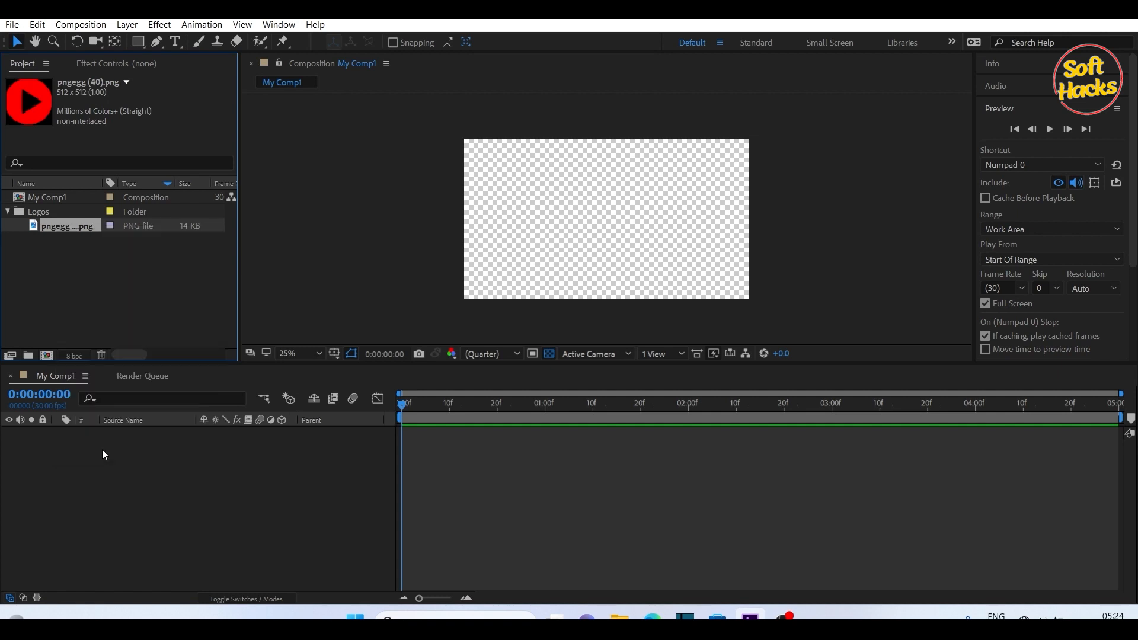
text(YTL)
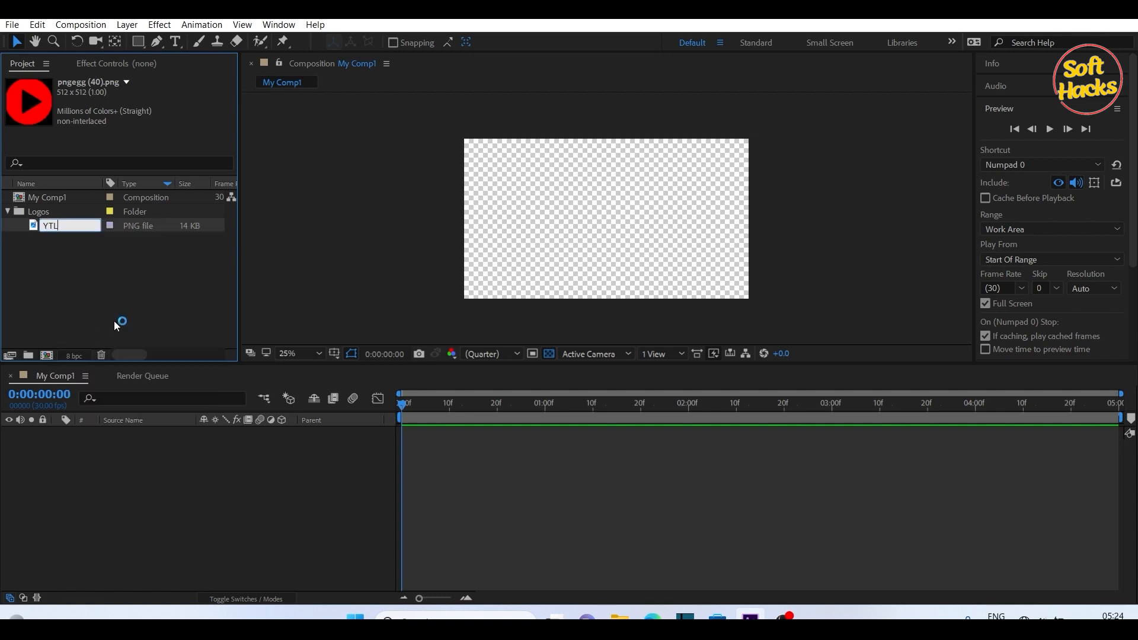
click(122, 306)
Step: Place the YTL logo in the composition and center it horizontally and vertically relative to the composition
drag(47, 226, 610, 212)
drag(609, 212, 608, 212)
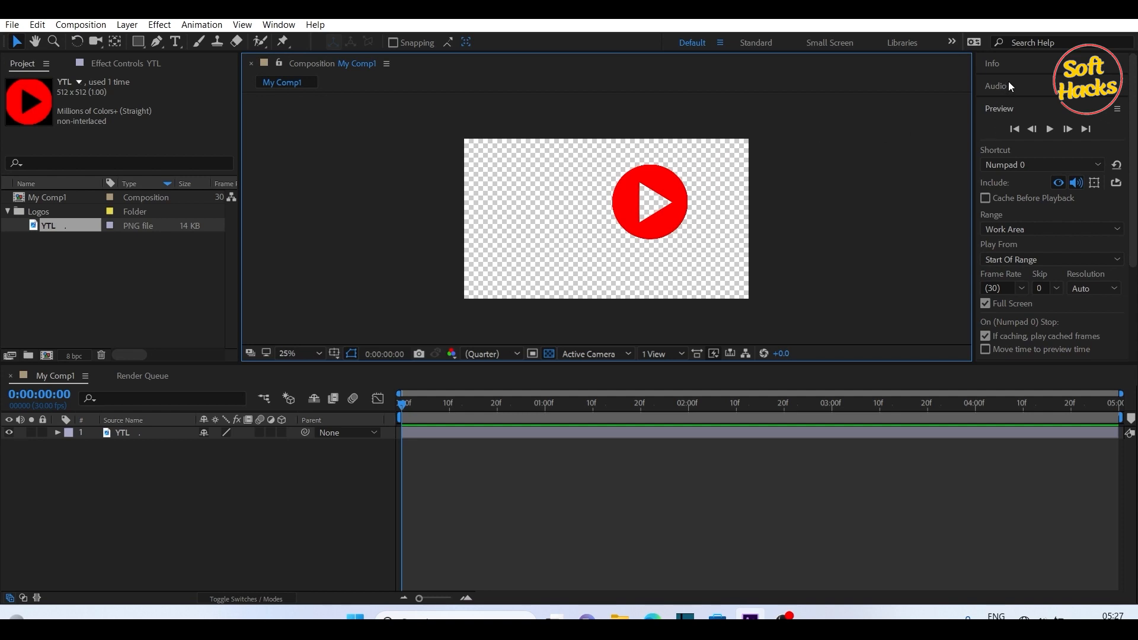
click(1002, 63)
click(996, 229)
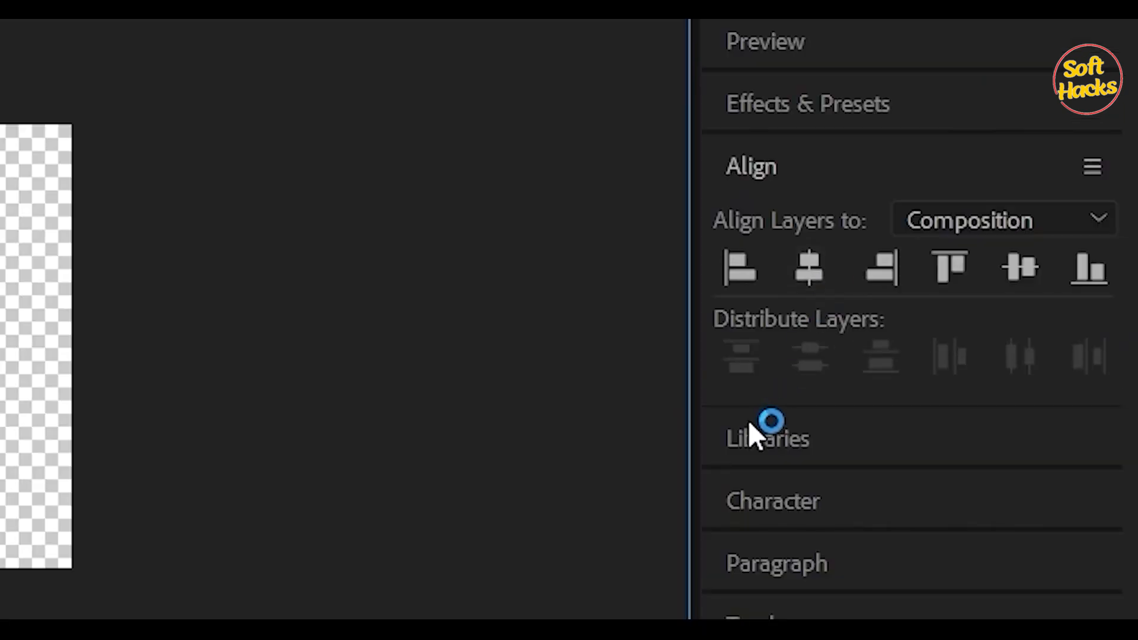
click(803, 273)
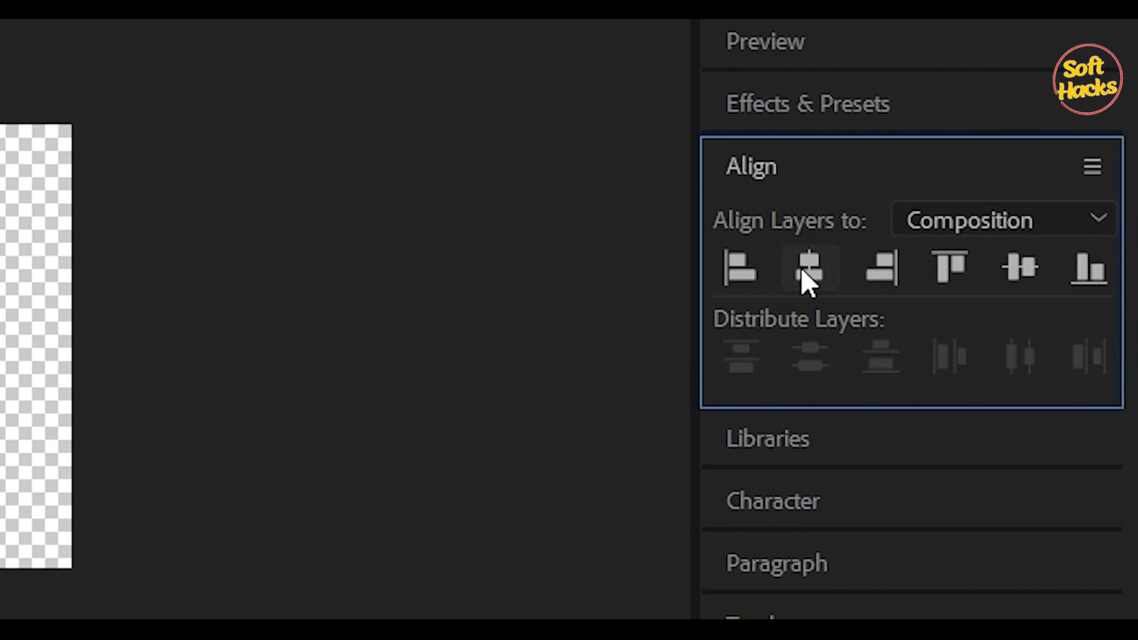
click(1020, 264)
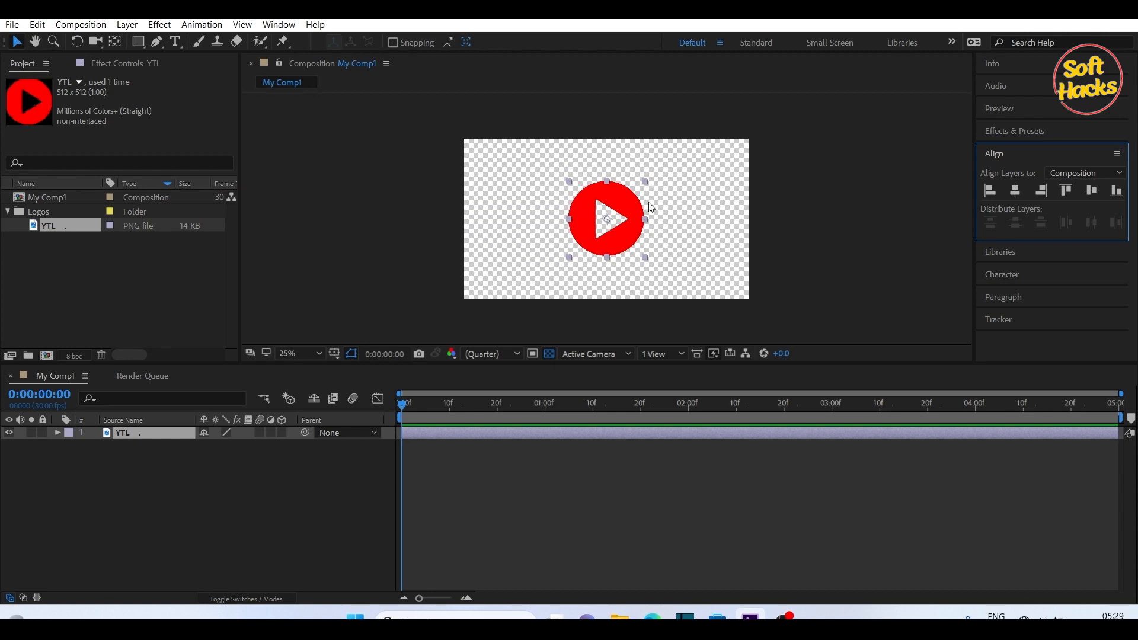
Step: Select the YTL logo in the composition and make the Selection tool active, briefly trying the Rotation tool
click(633, 211)
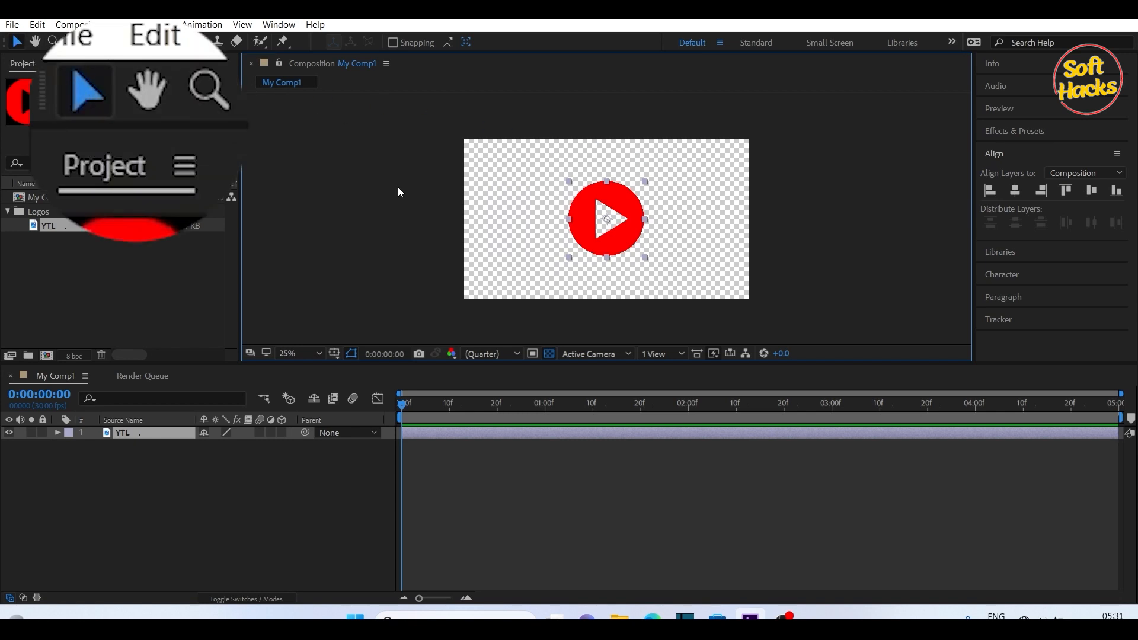
click(21, 44)
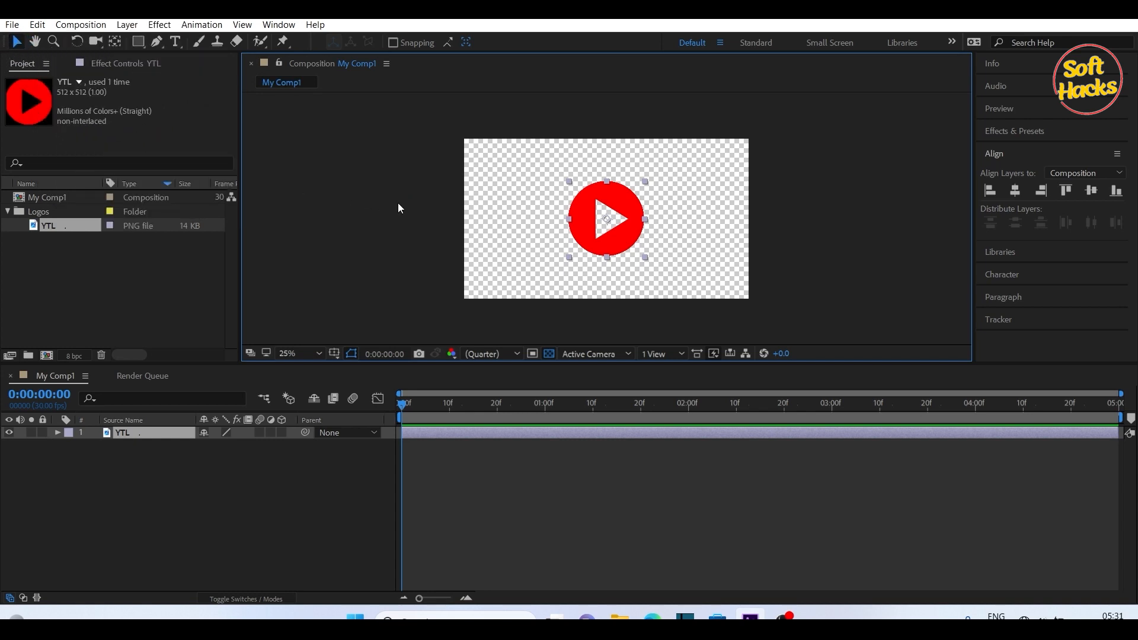
key(w)
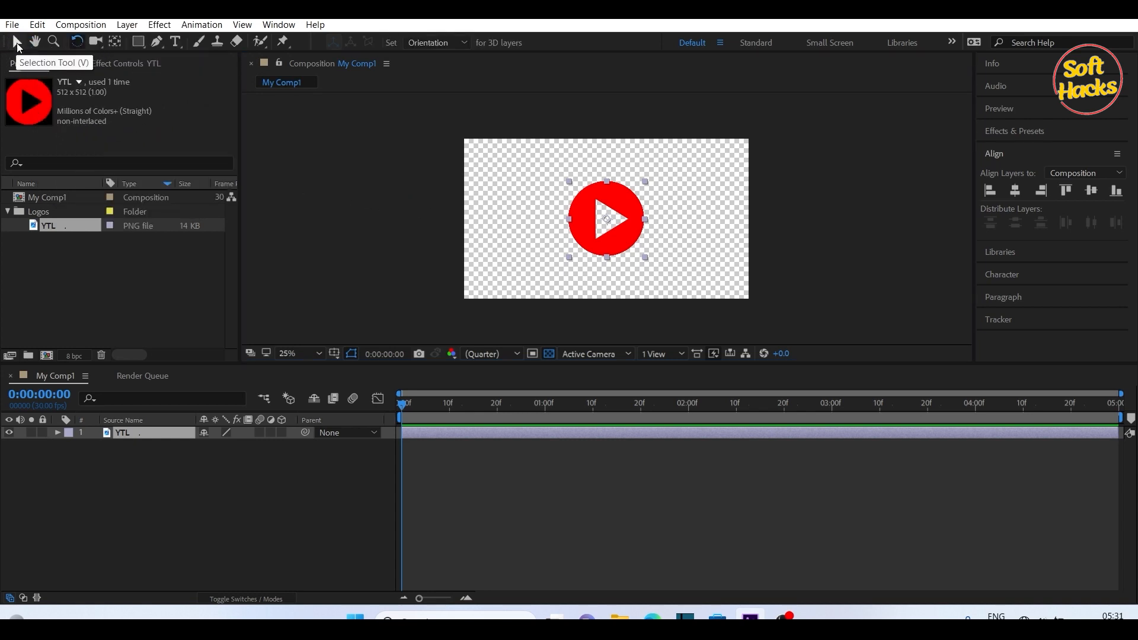
click(16, 43)
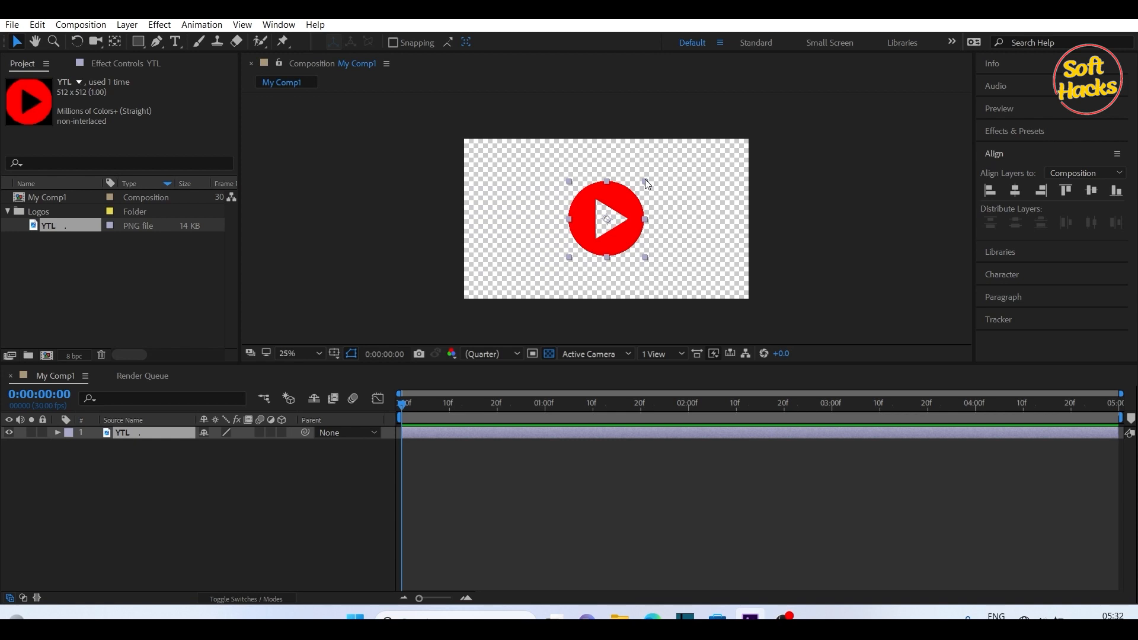
Step: Scale the YTL logo down in the composition to about half its size
drag(645, 180, 660, 221)
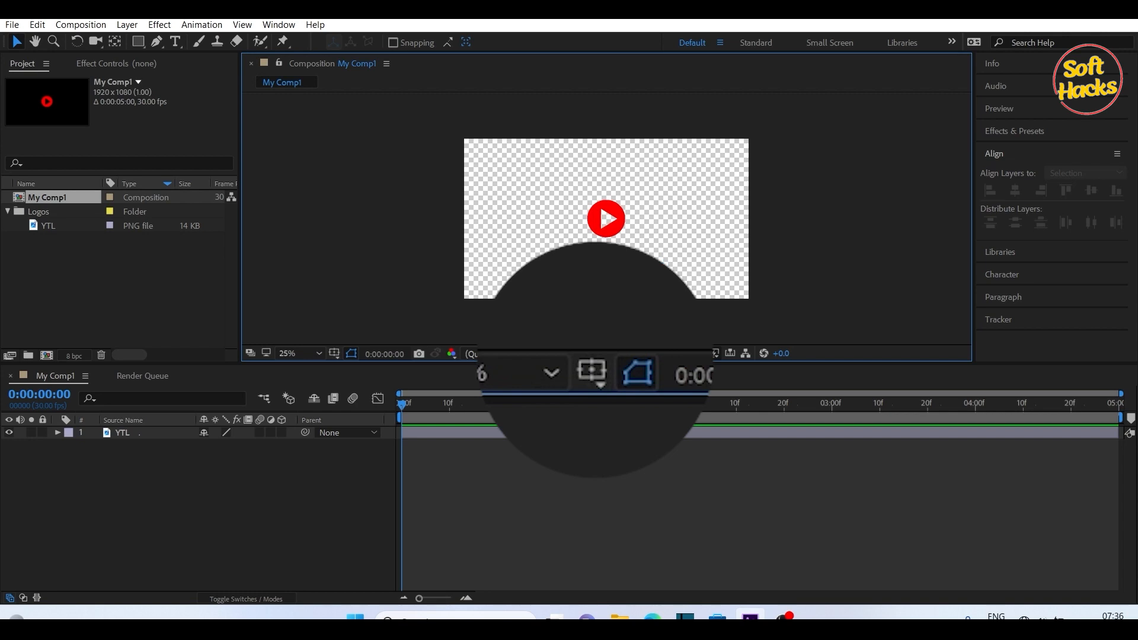
Step: Toggle the composition's transparency grid off and on to compare the black and checkered backgrounds
click(551, 353)
click(550, 354)
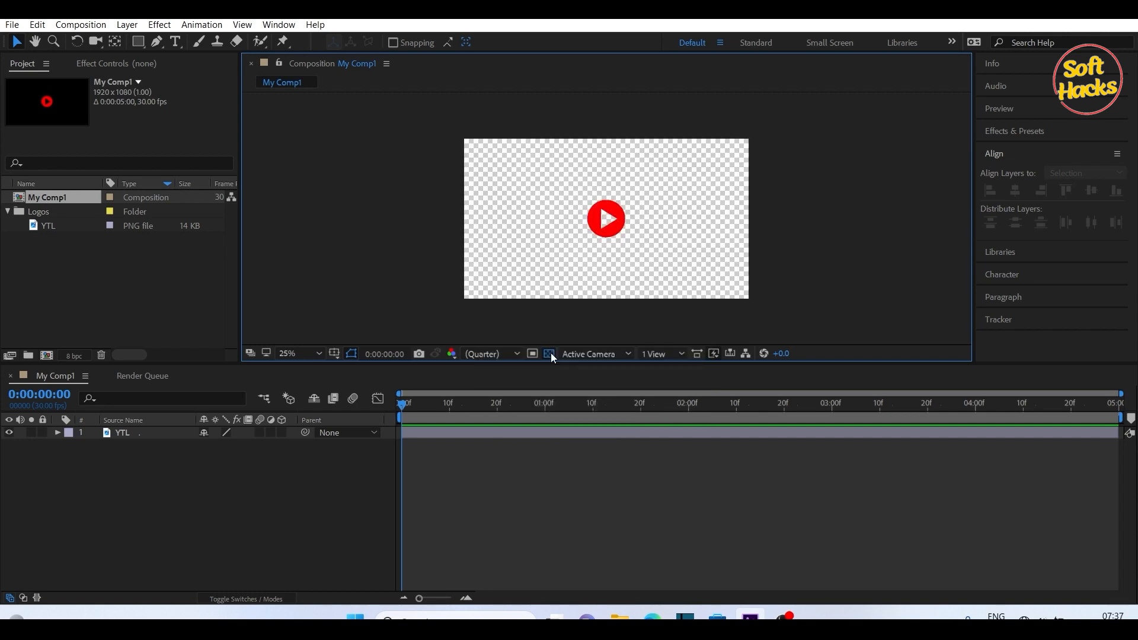
double_click(550, 353)
click(550, 354)
double_click(550, 354)
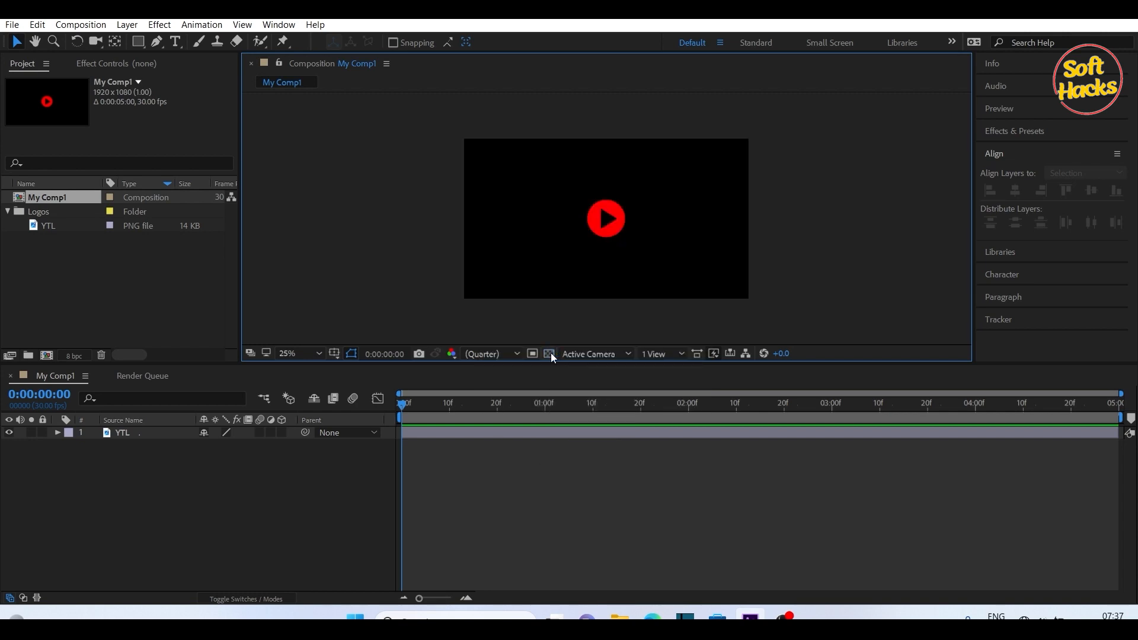
double_click(550, 354)
click(550, 354)
click(497, 484)
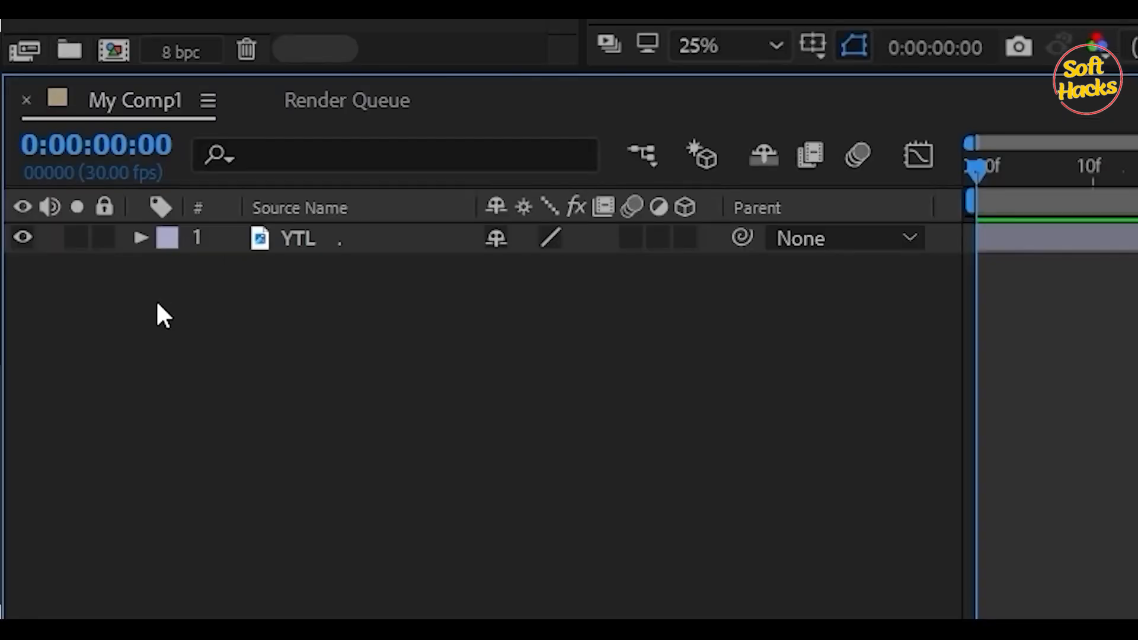
Step: Expand the YTL layer's Transform properties for review, collapse them, and show only its Scale property
click(62, 449)
click(141, 239)
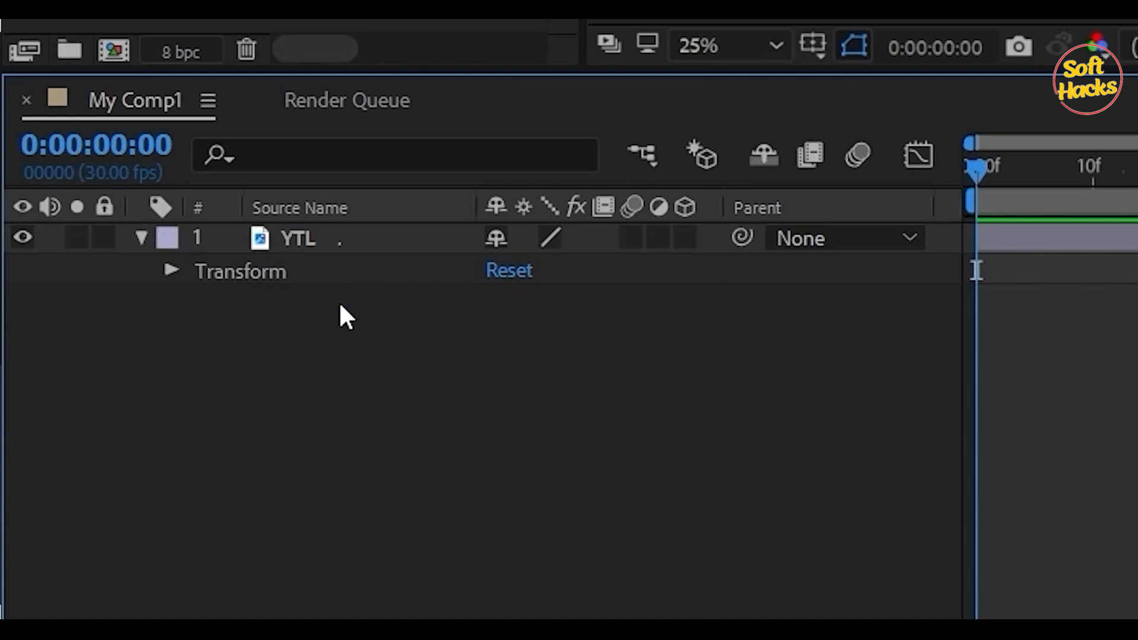
click(172, 272)
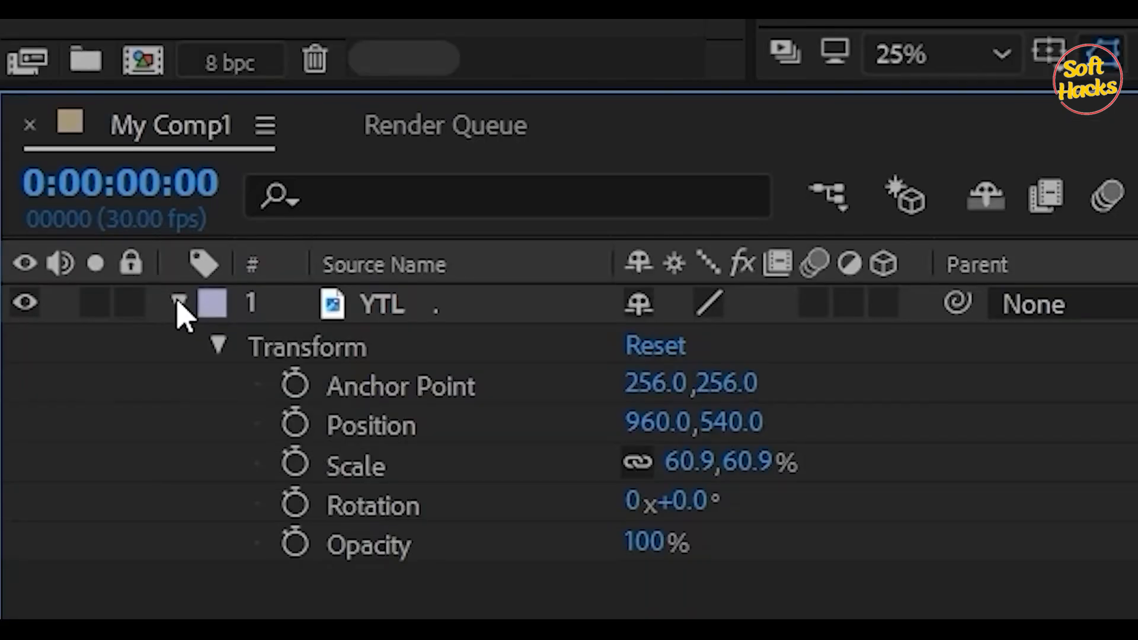
click(178, 303)
key(s)
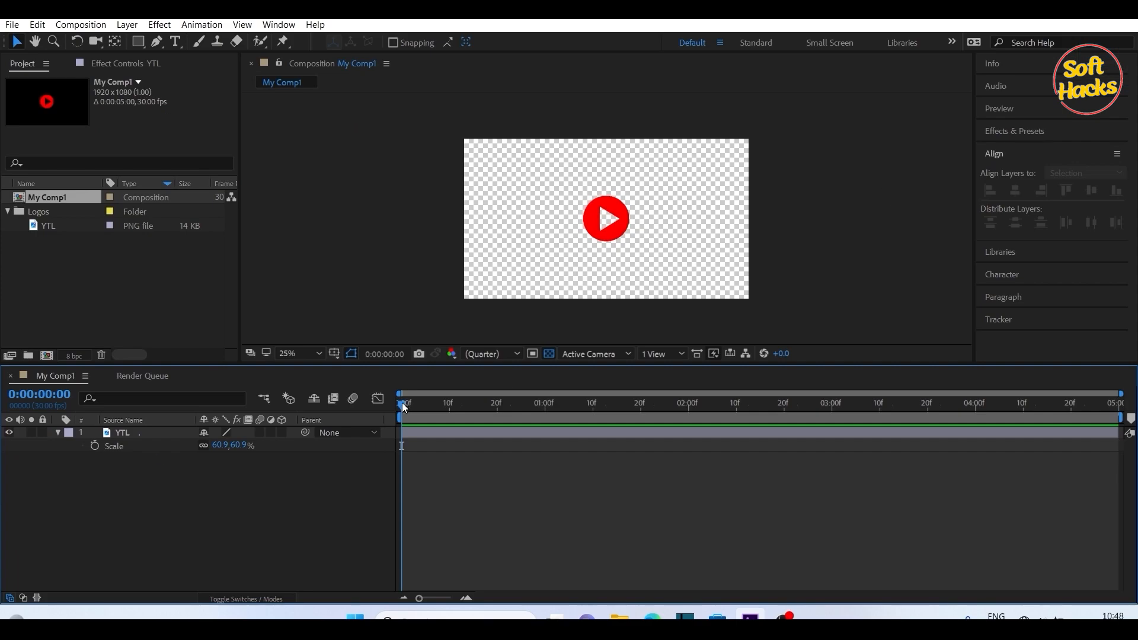
Step: Preview the composition's playback and return the time indicator to the first frame
key(space)
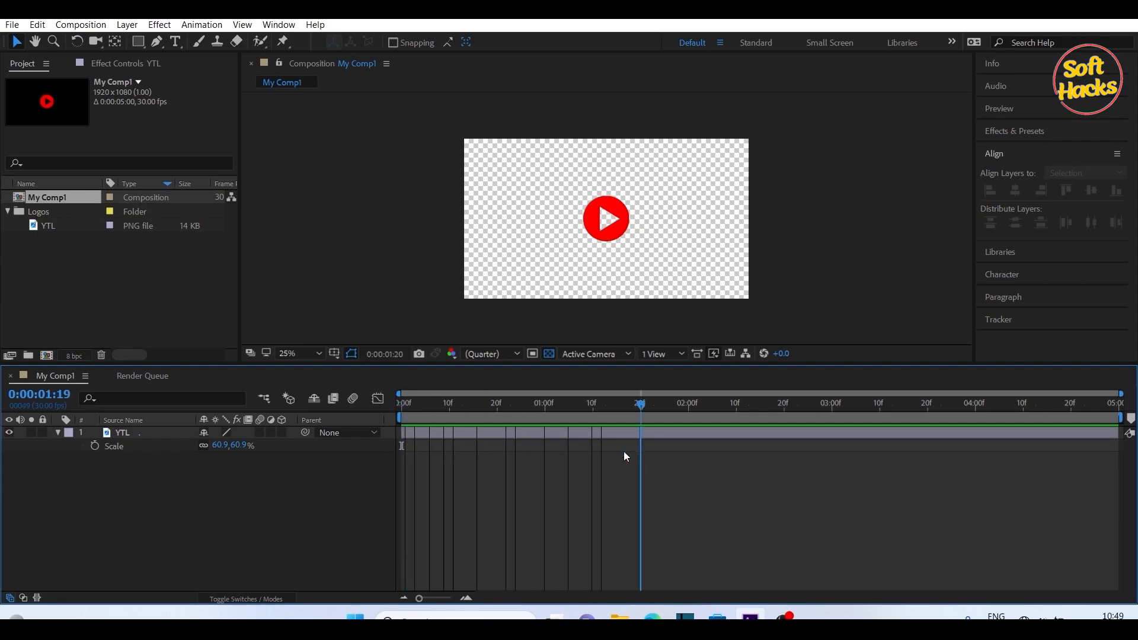
drag(623, 456, 391, 470)
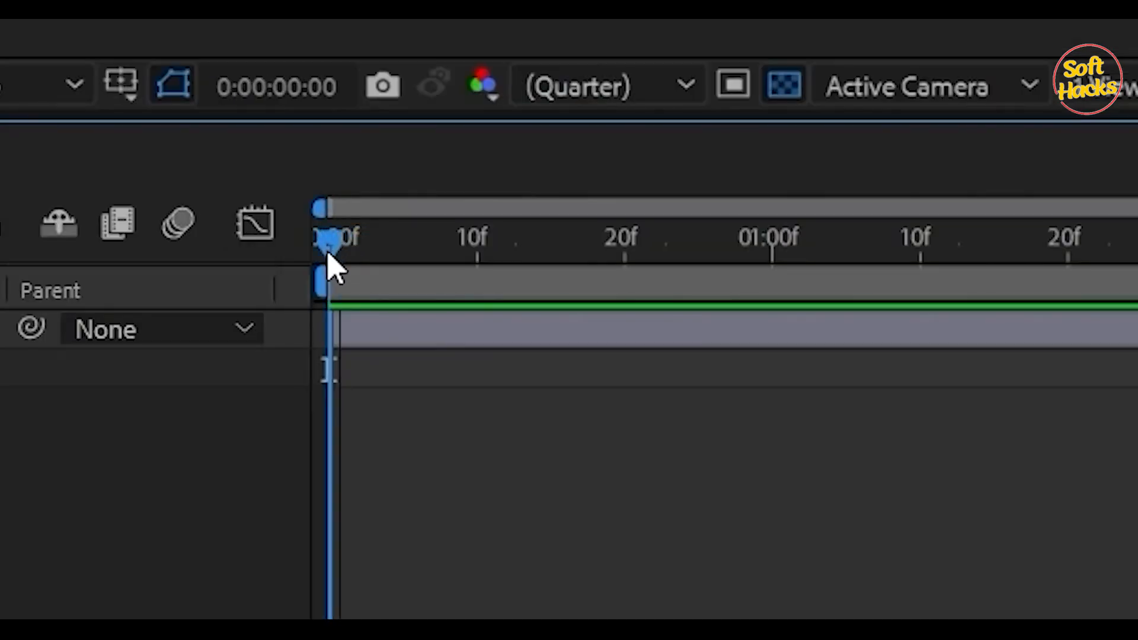
mouse_move(403, 405)
mouse_down()
mouse_move(498, 407)
mouse_move(403, 408)
mouse_up()
Step: Start Scale keyframing on the YTL layer with a first keyframe at 0:00:00:20
drag(332, 270, 627, 255)
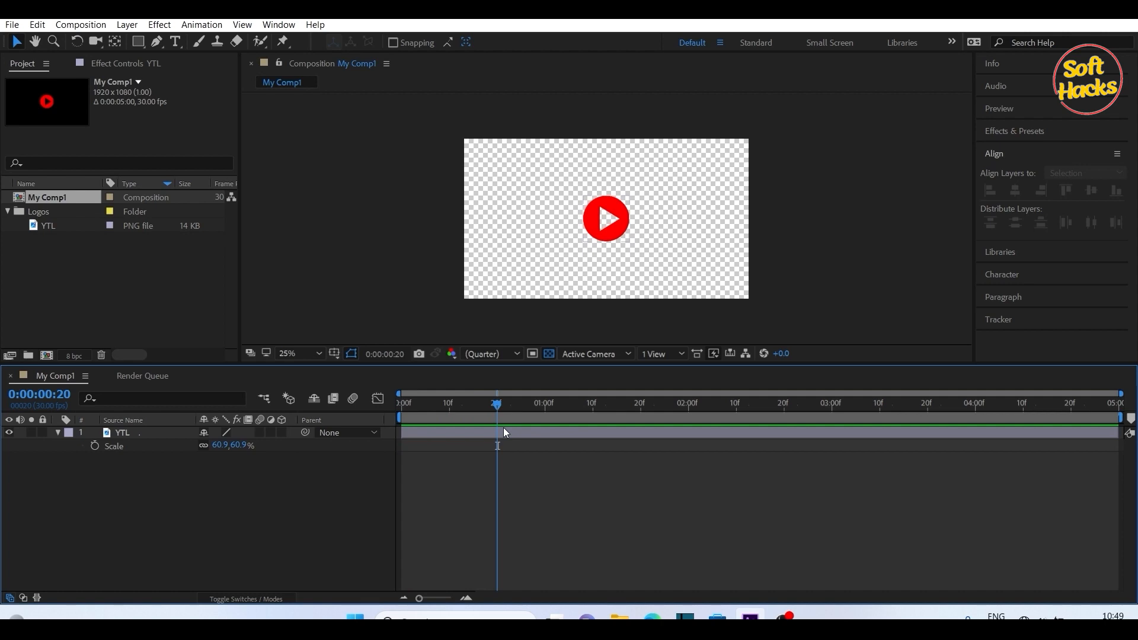
click(505, 432)
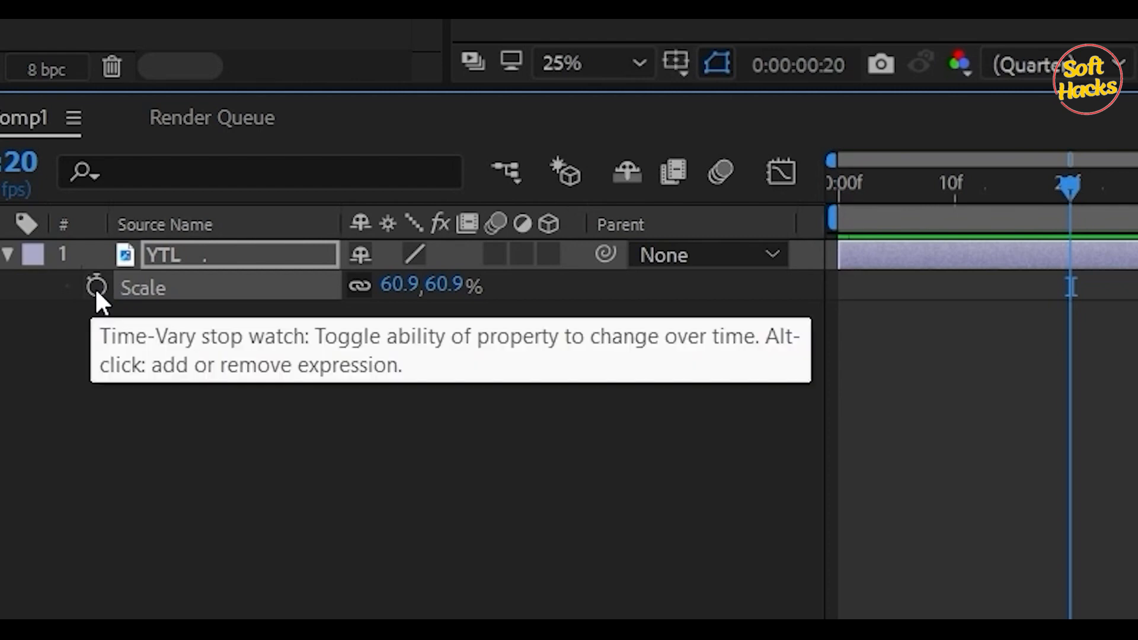
click(95, 287)
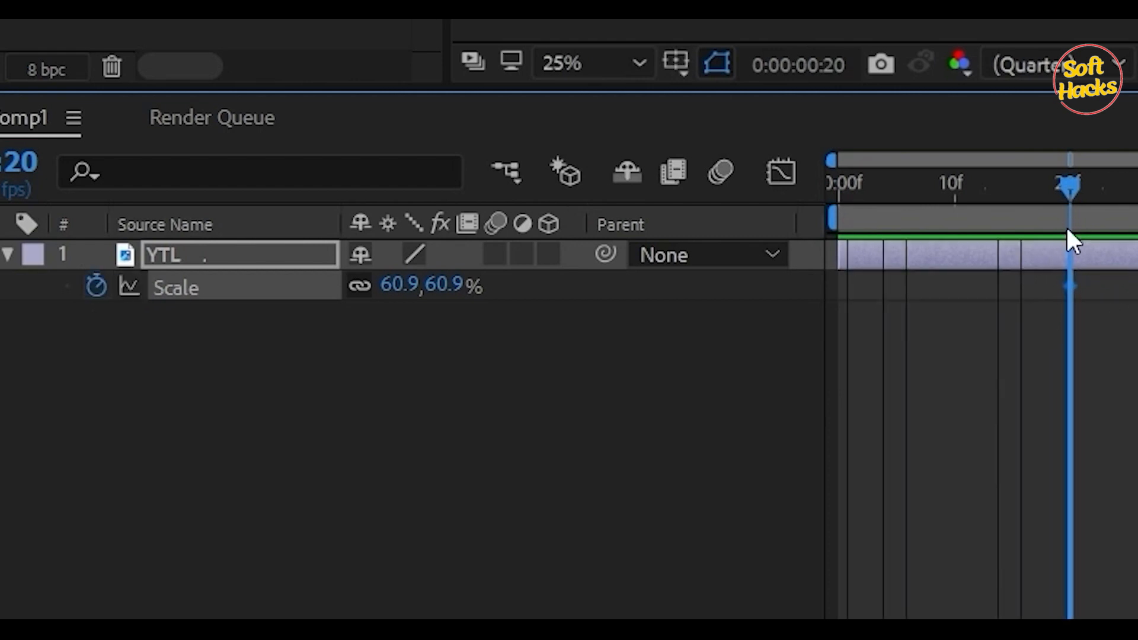
Step: Add a second Scale keyframe on the YTL layer at 0:00:00:00, keeping the current scale
drag(1067, 226, 875, 240)
drag(418, 432, 386, 425)
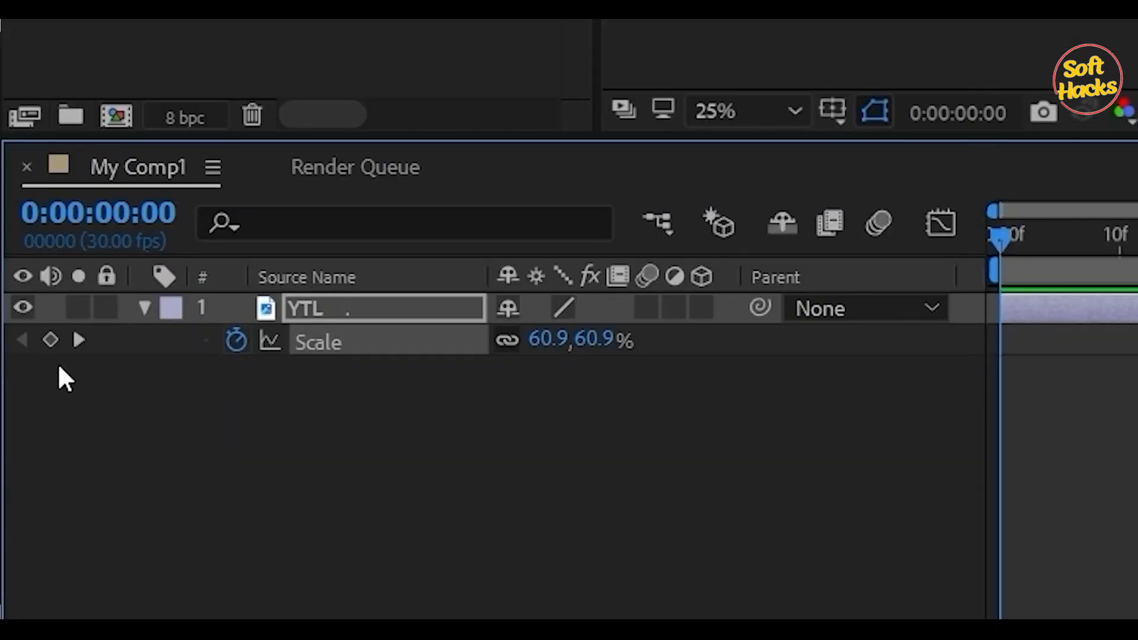
click(49, 344)
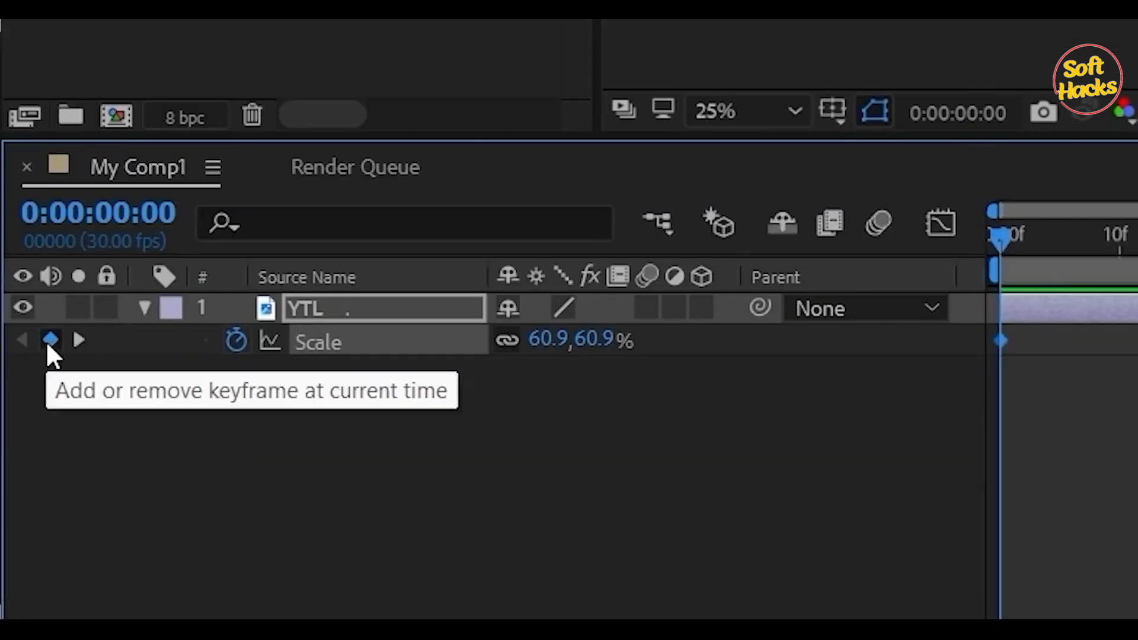
click(617, 468)
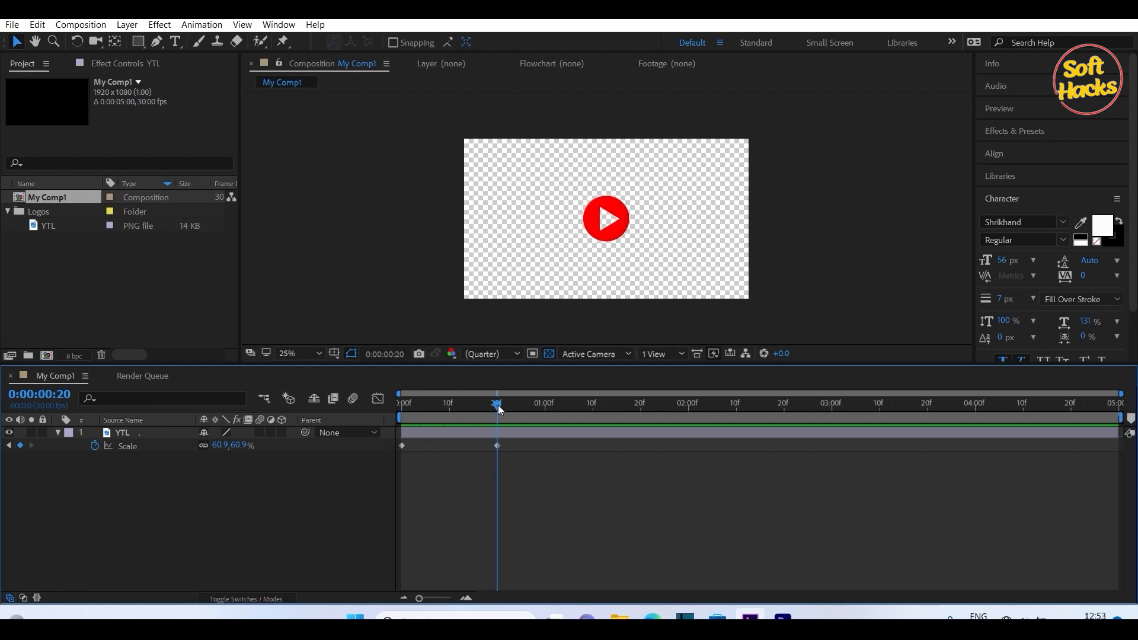
Step: Set the YTL layer's Scale keyframe at 0:00:00:00 to 0% and preview the animation
drag(496, 404, 397, 415)
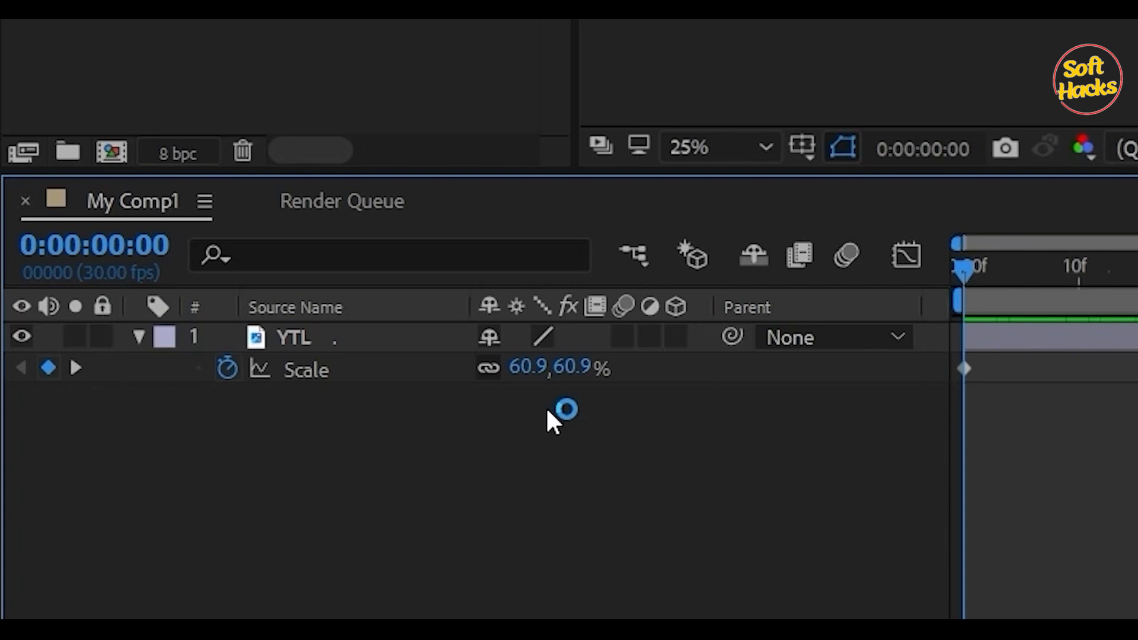
click(570, 368)
text(0)
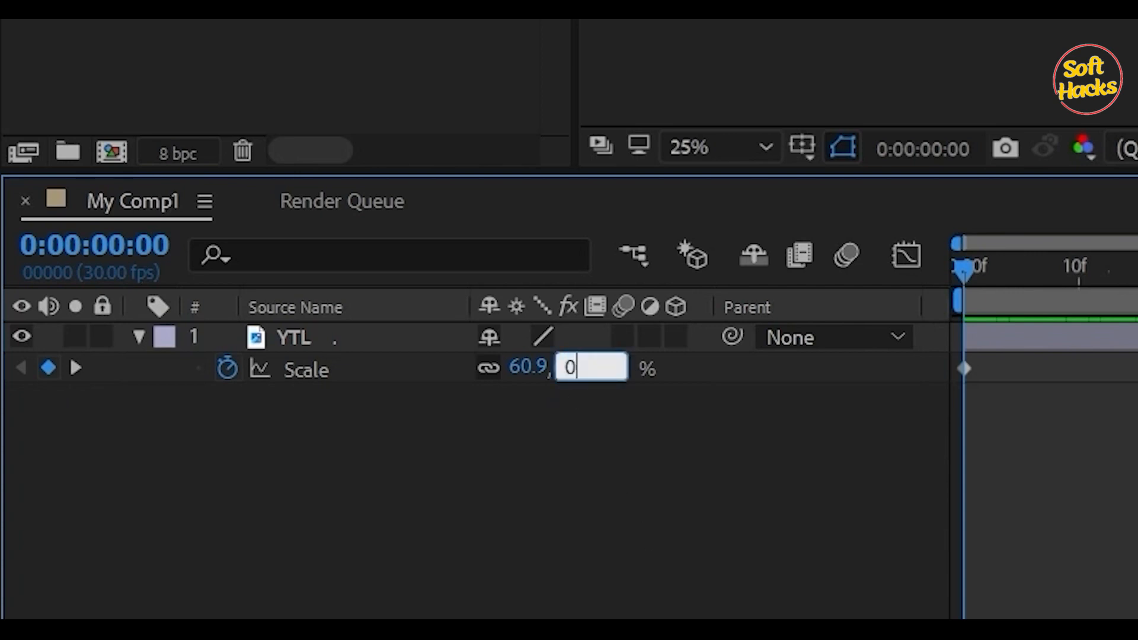
key(Return)
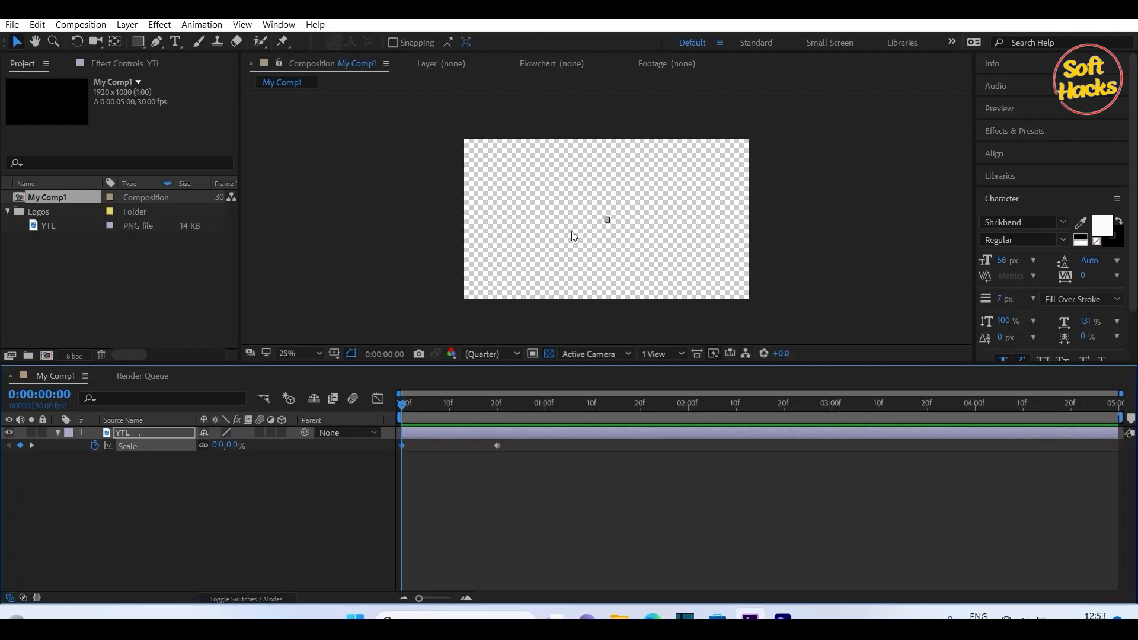
key(space)
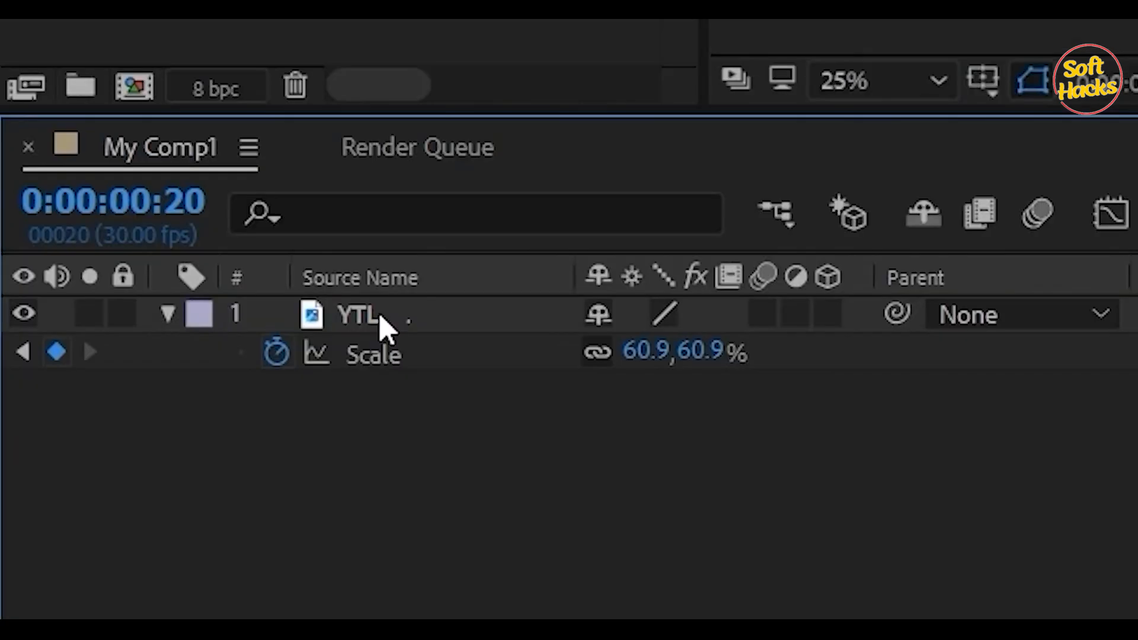
Step: Apply the Stroke layer style to the YTL layer
click(130, 433)
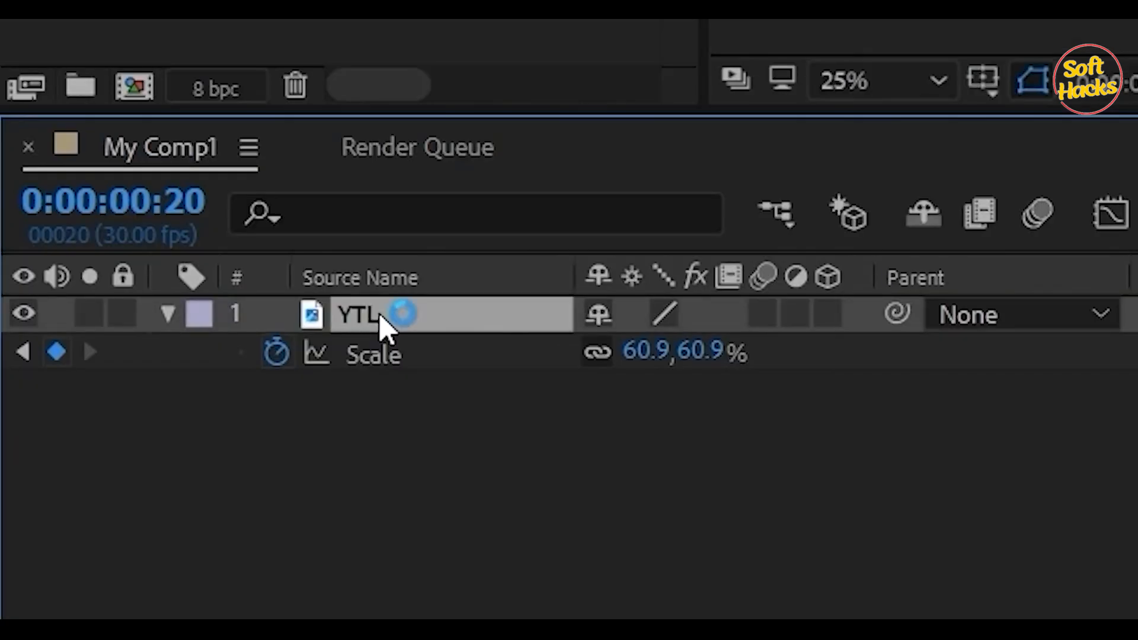
right_click(379, 325)
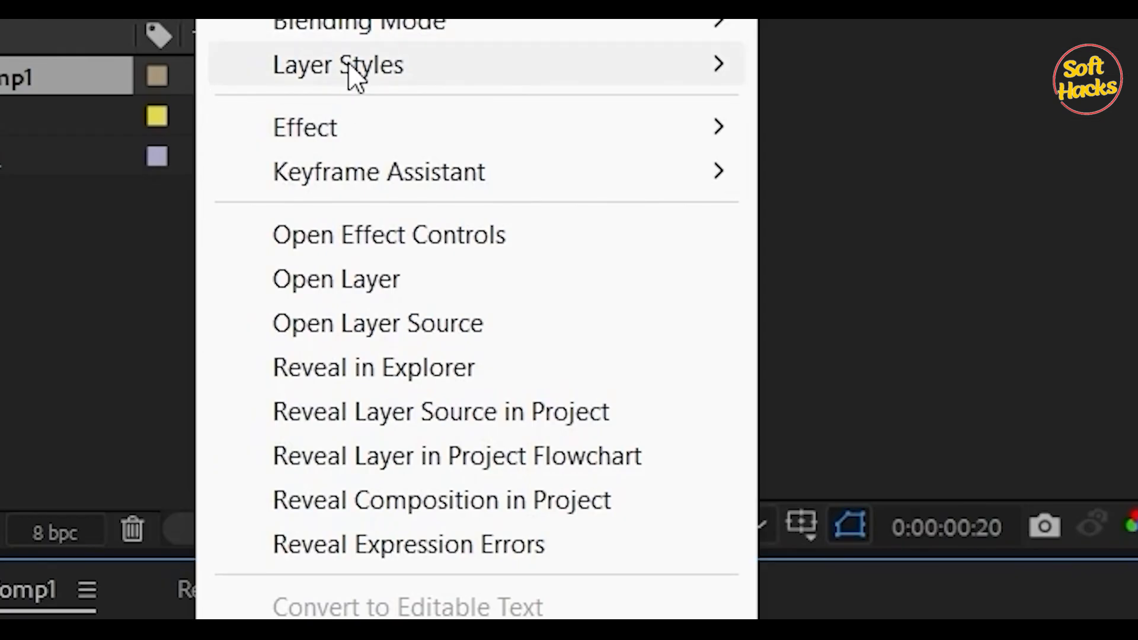
mouse_move(362, 70)
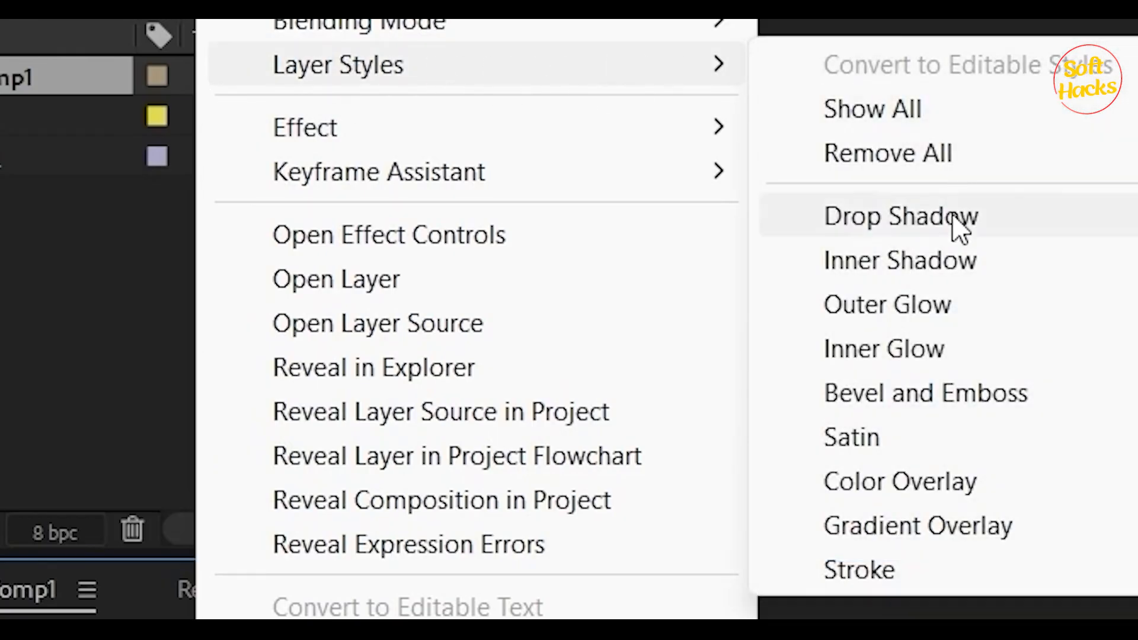
click(821, 574)
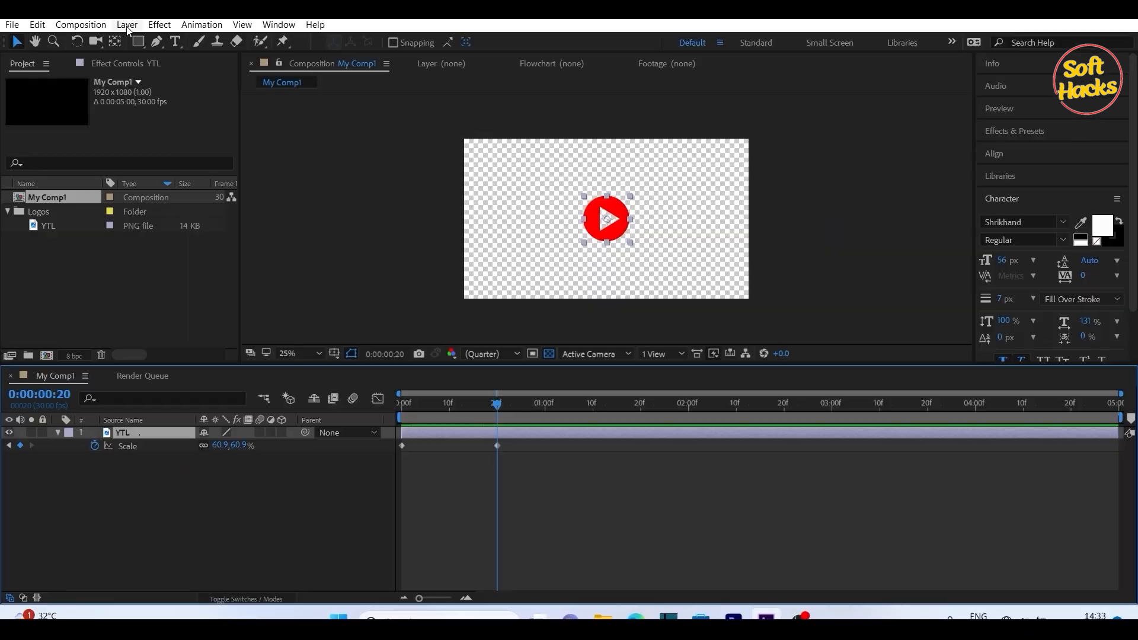
click(127, 24)
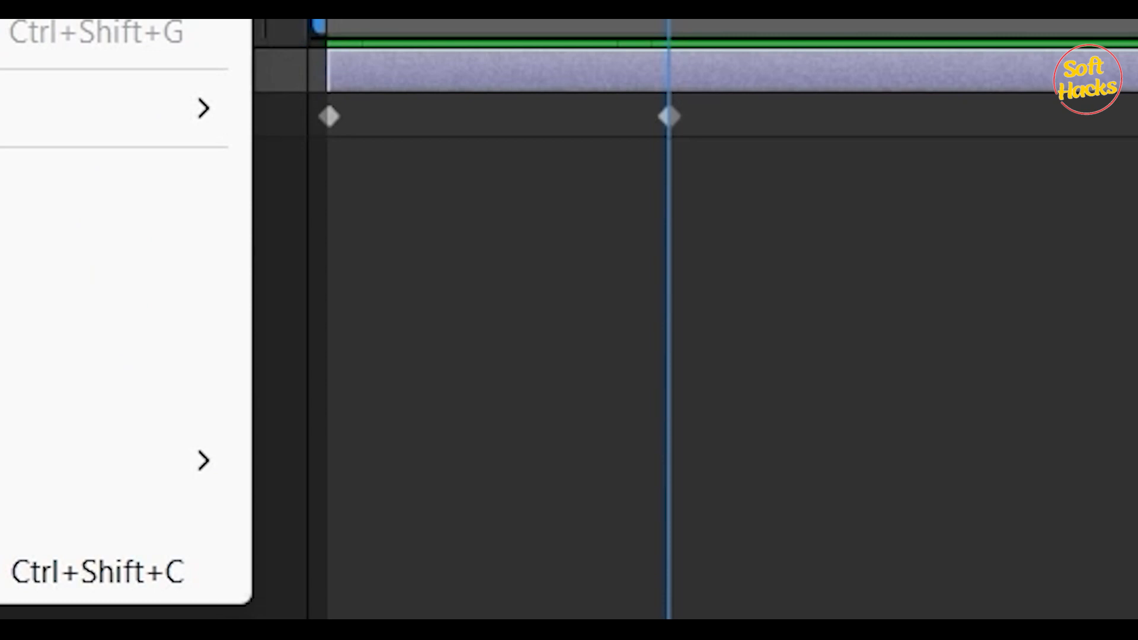
mouse_move(60, 21)
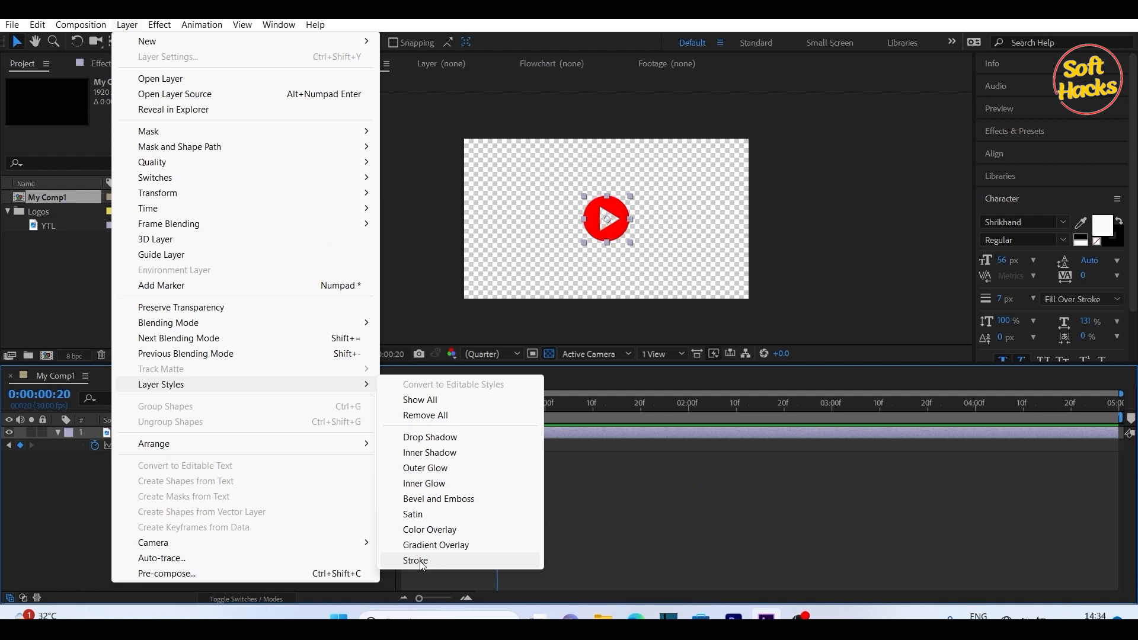
click(421, 561)
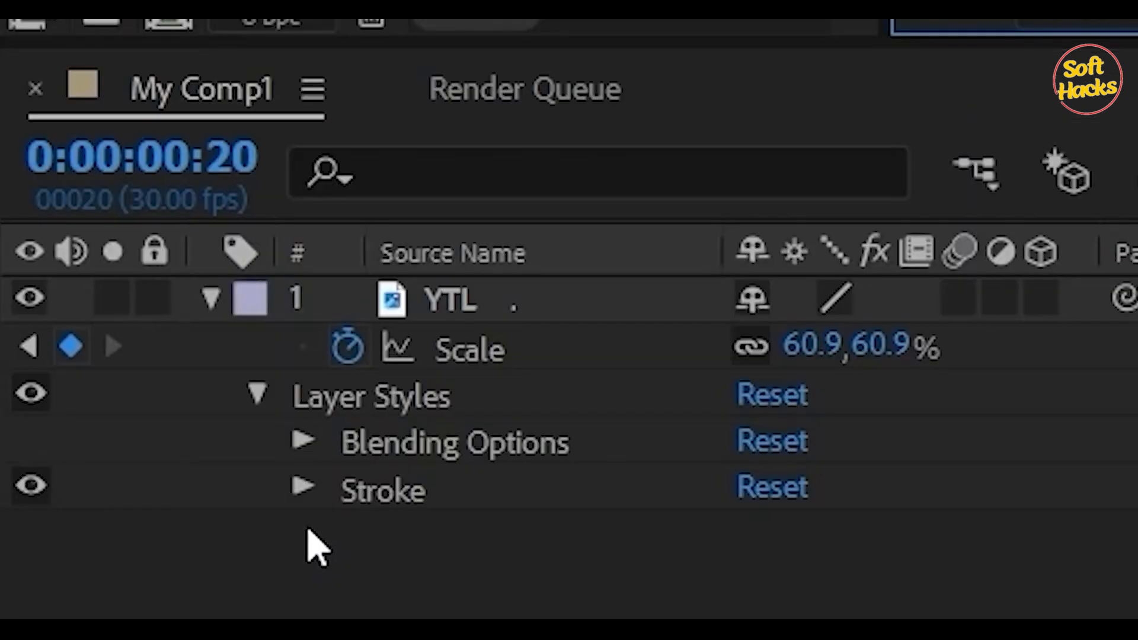
Step: Set the YTL layer's stroke color to white (FFFFFF) and its size to 10
click(302, 497)
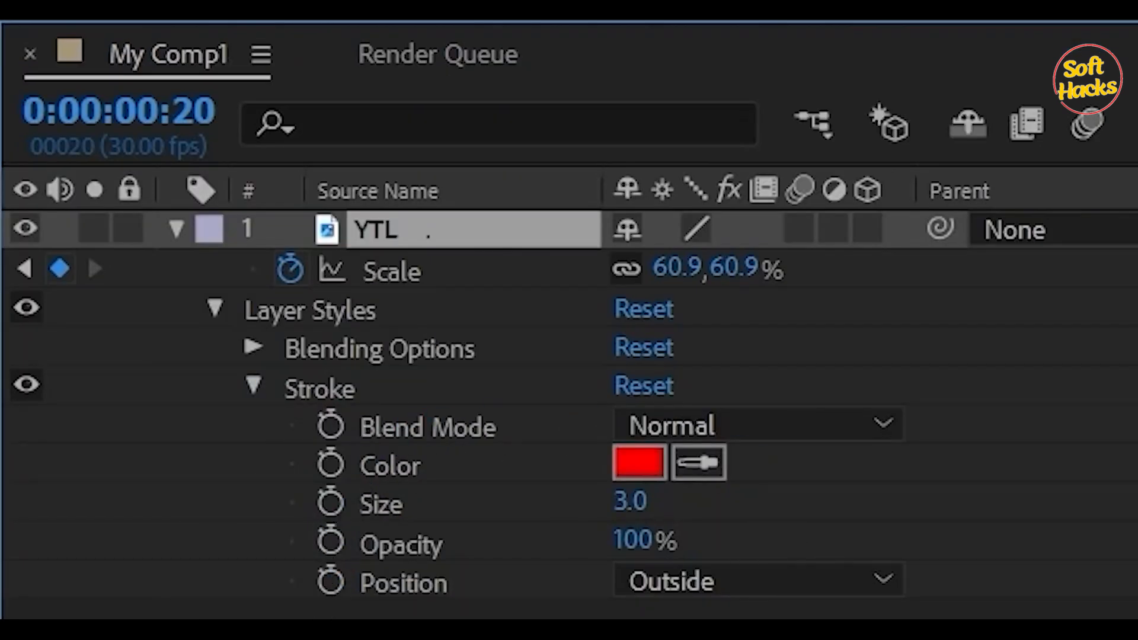
click(782, 511)
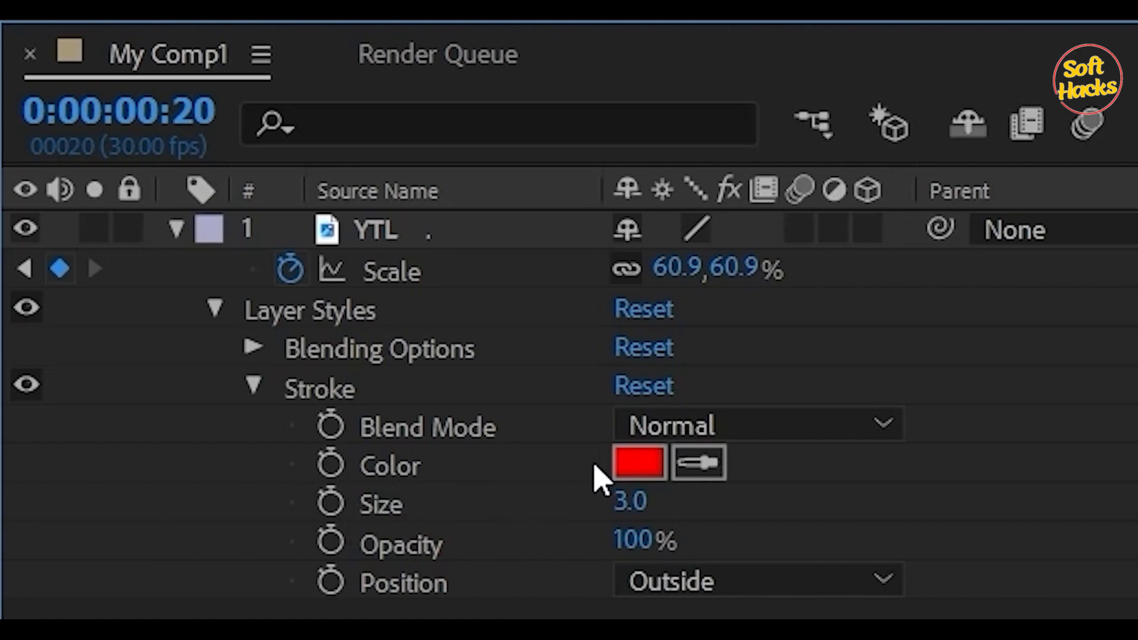
click(639, 469)
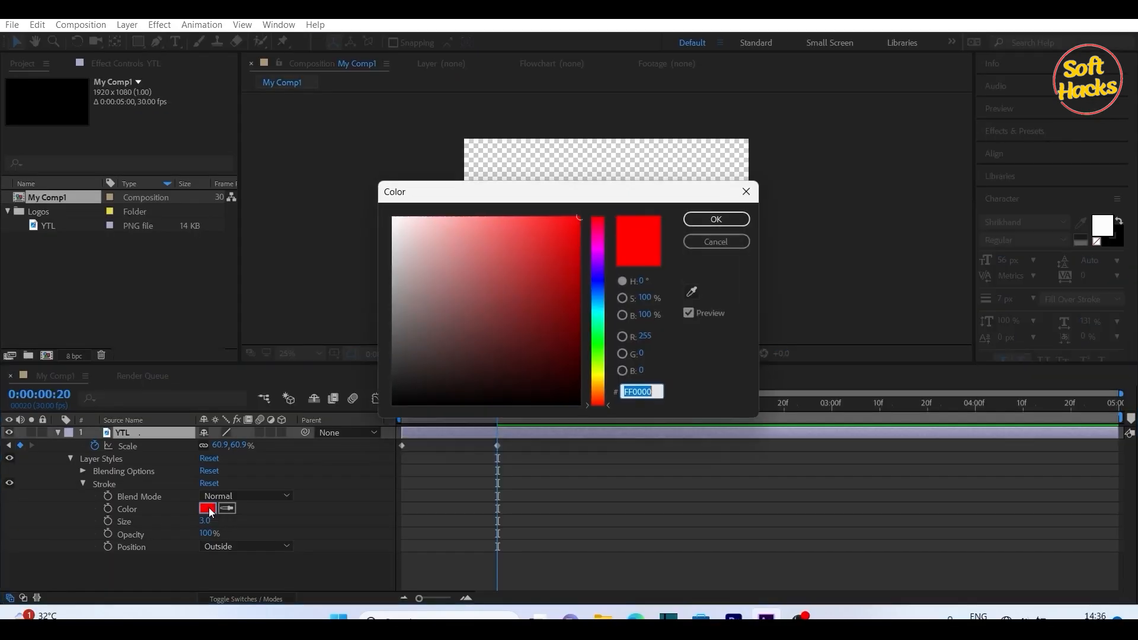
click(394, 218)
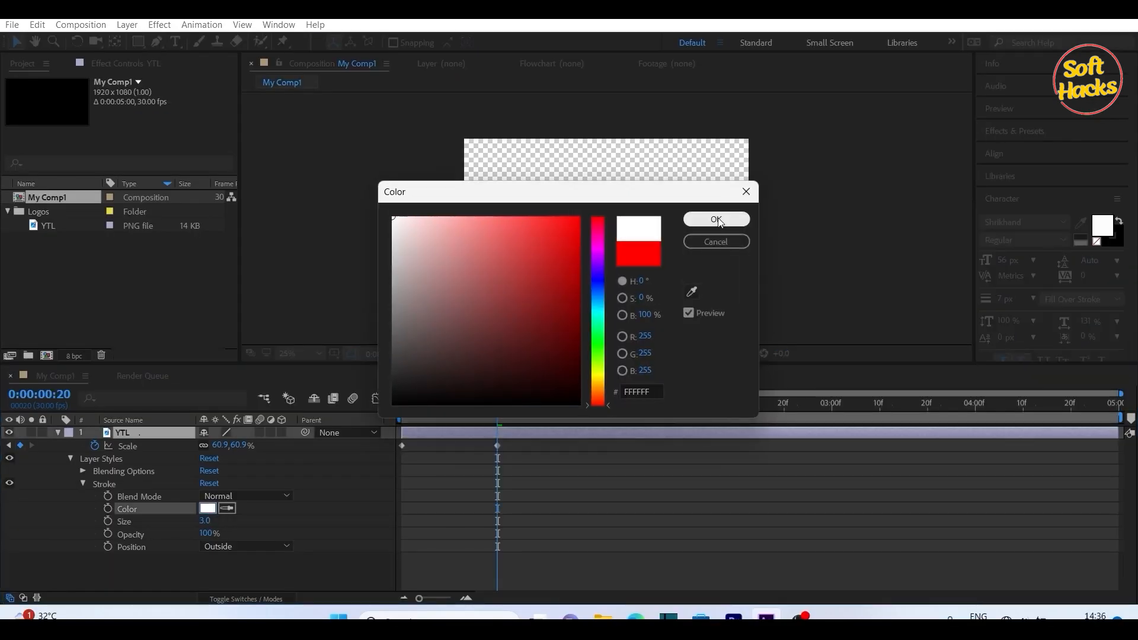
click(717, 219)
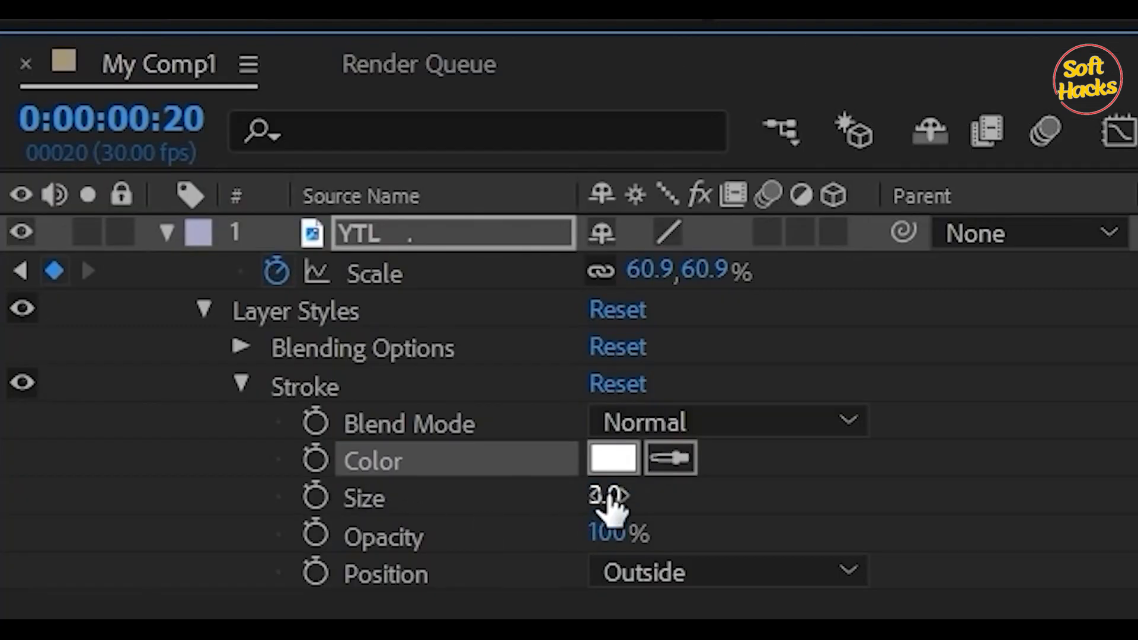
click(605, 496)
text(10)
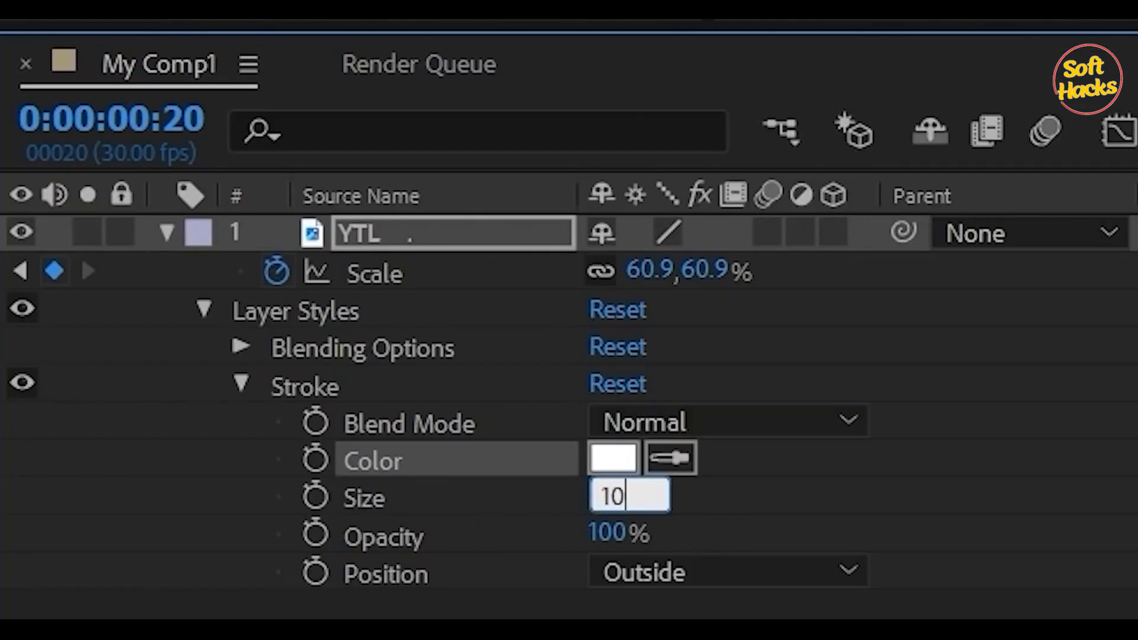
key(Return)
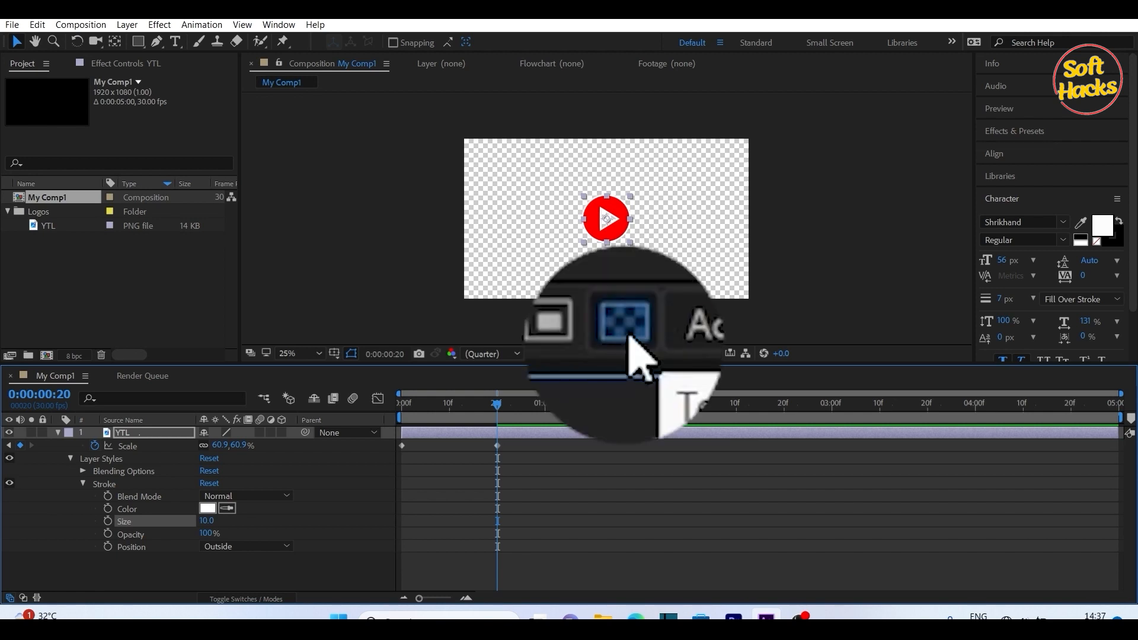
Step: Turn off the composition's transparency grid and collapse the YTL layer's Stroke settings
click(549, 353)
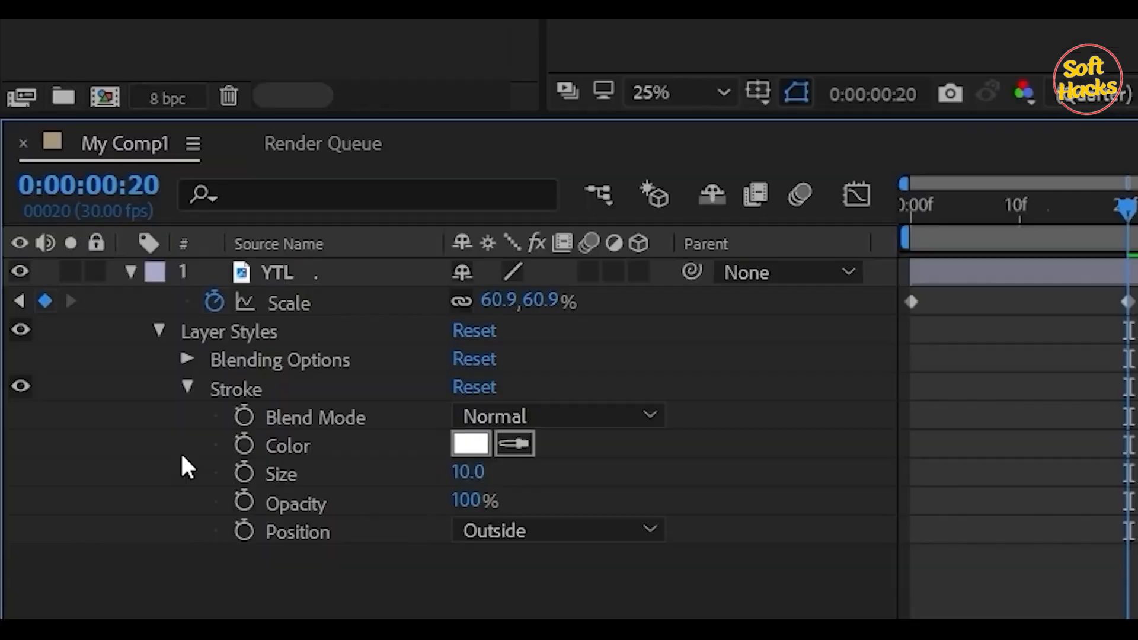
click(187, 387)
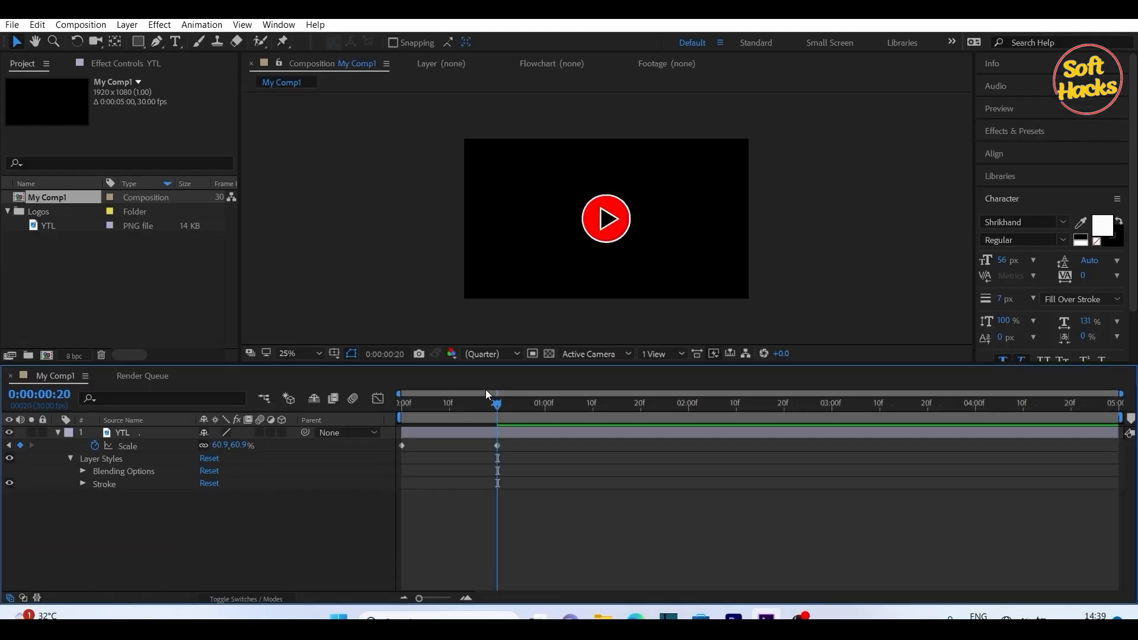
Step: Turn on the composition's transparency grid and apply Easy Ease to both of the YTL layer's Scale keyframes
click(553, 352)
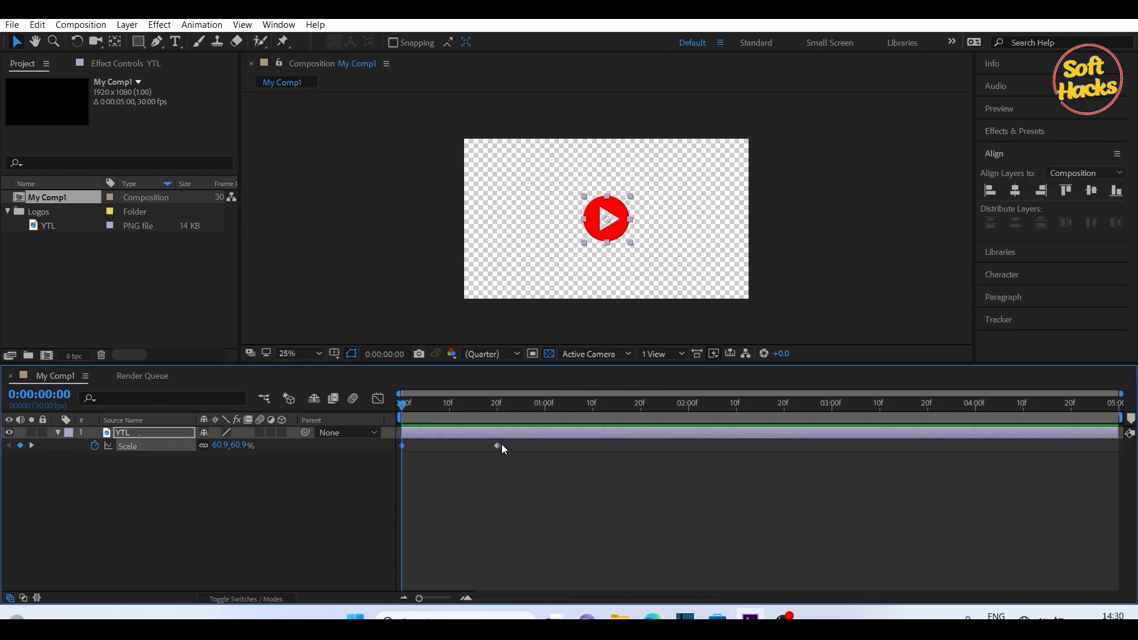
click(498, 446)
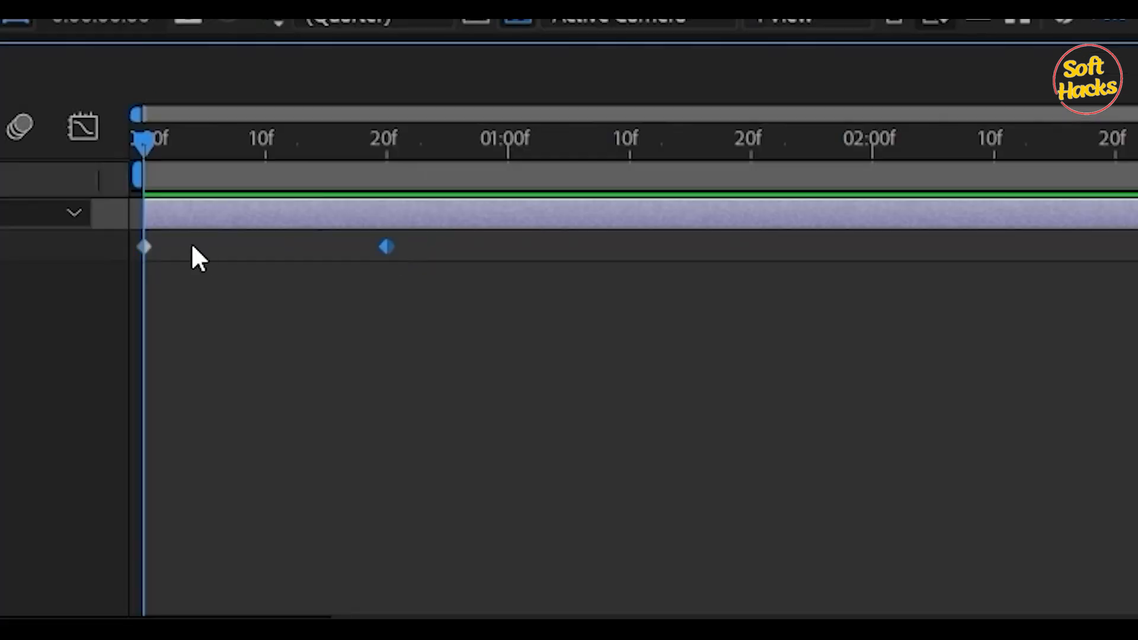
right_click(385, 246)
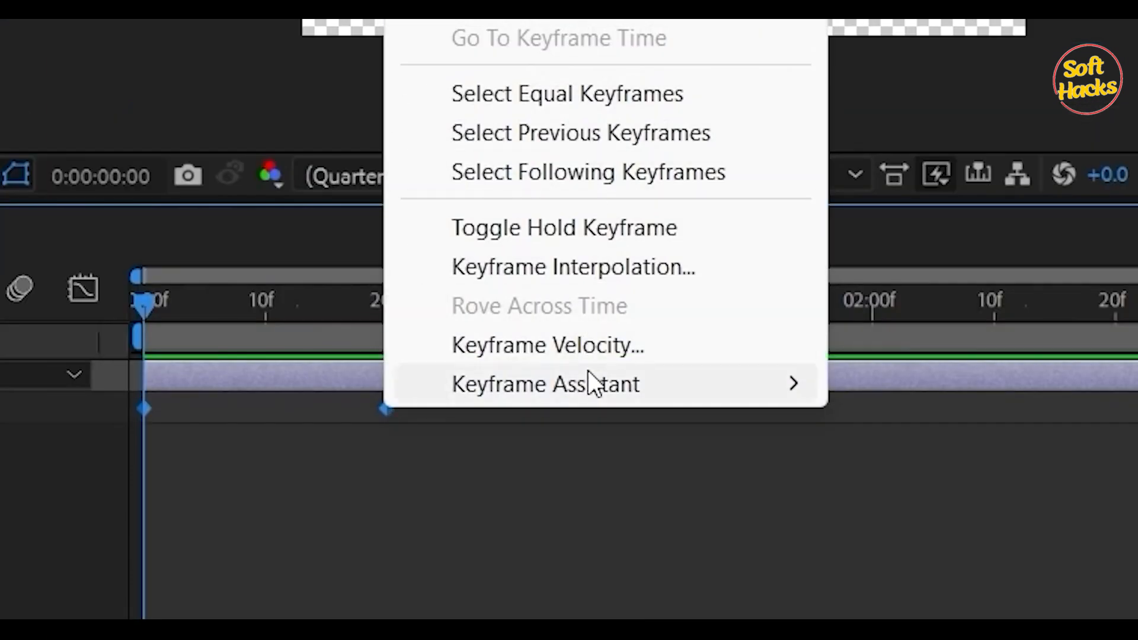
mouse_move(588, 382)
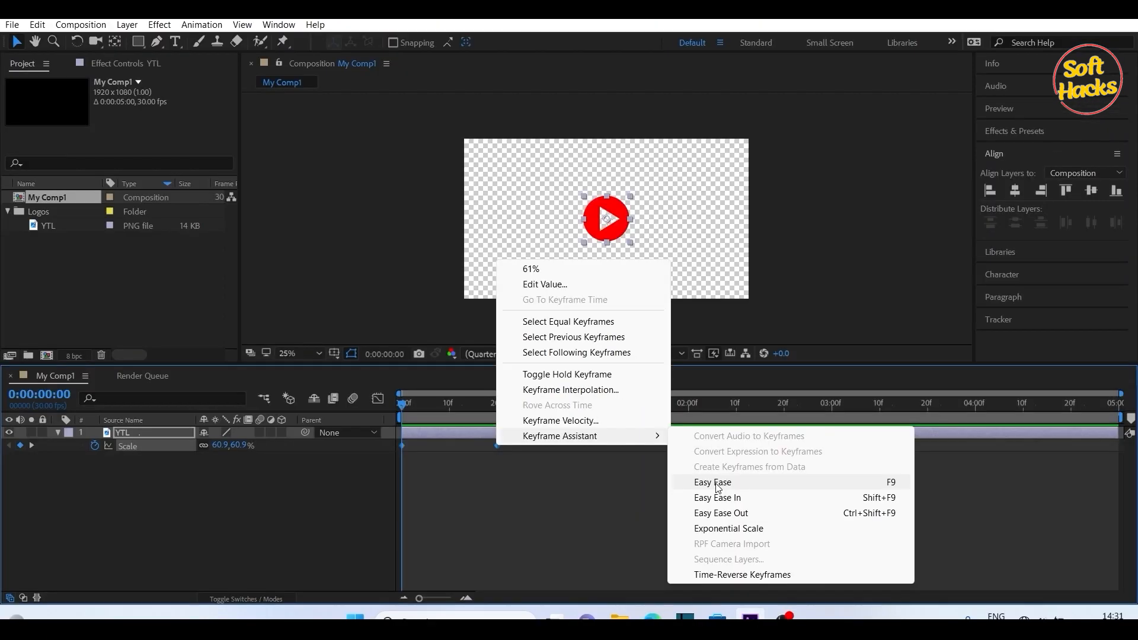
click(607, 347)
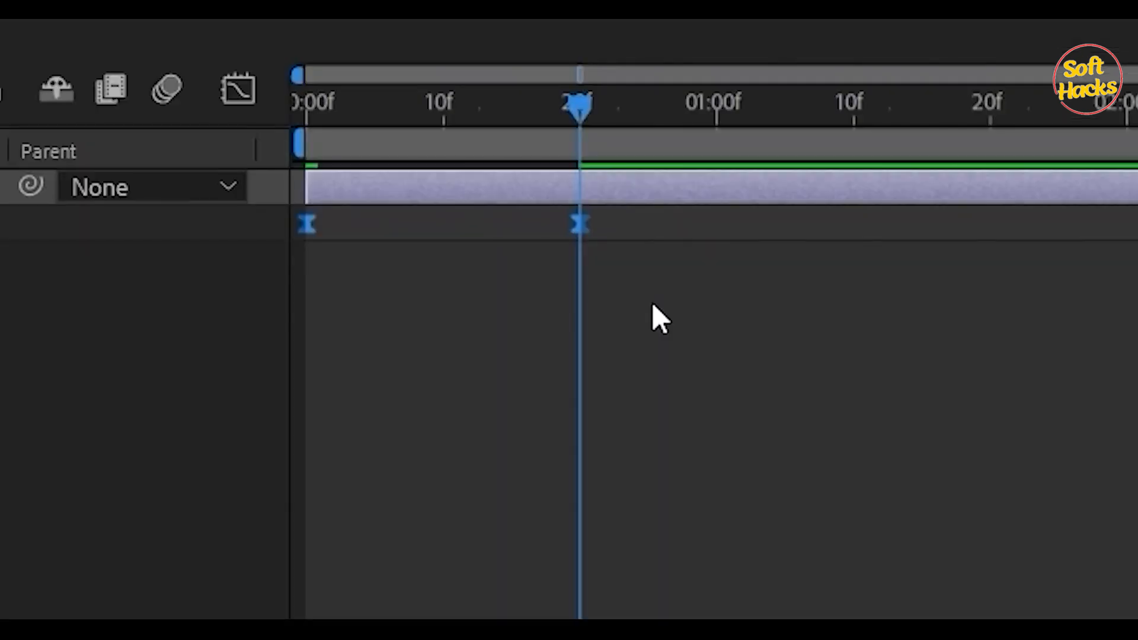
Step: Lengthen the influence handles of both Scale keyframes in the Graph Editor's speed graph and preview the animation
click(245, 94)
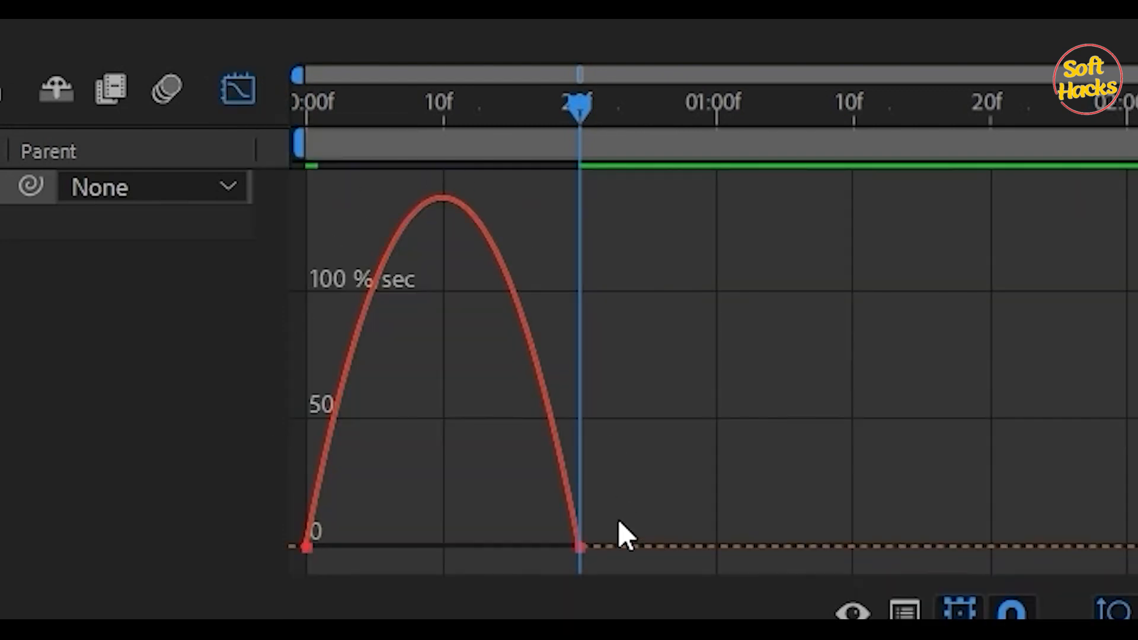
click(305, 547)
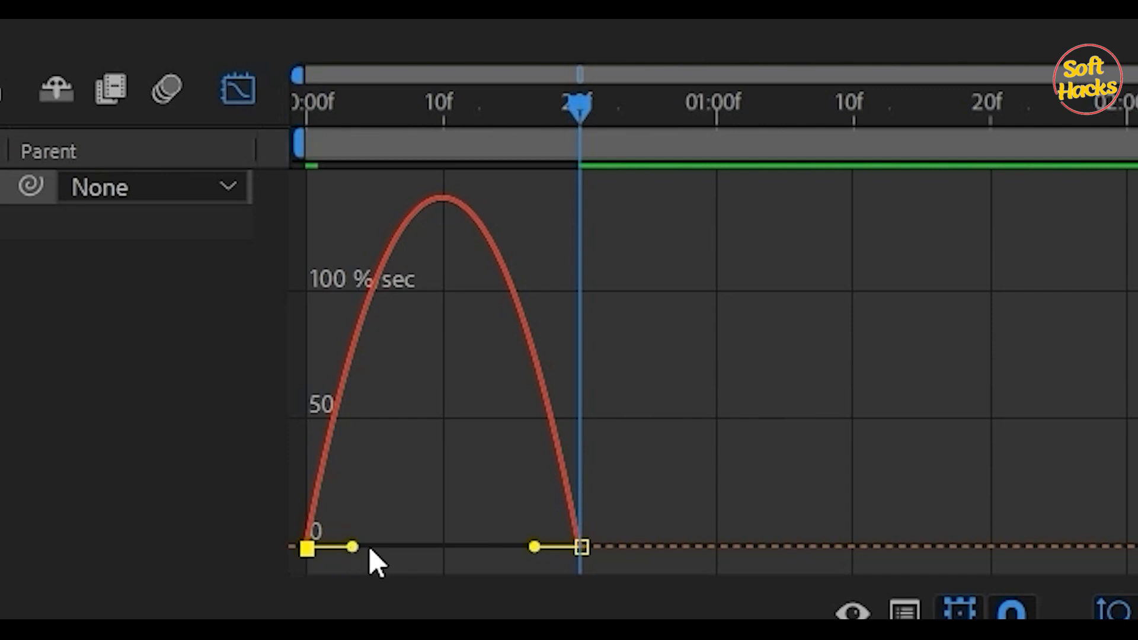
drag(354, 546, 425, 553)
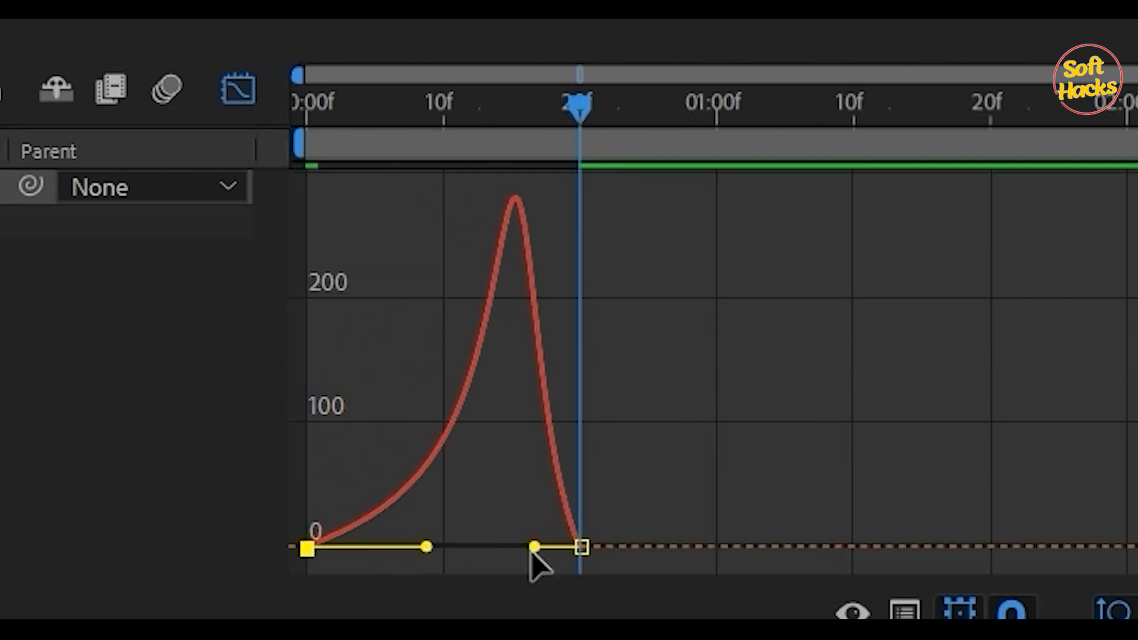
drag(532, 554, 490, 561)
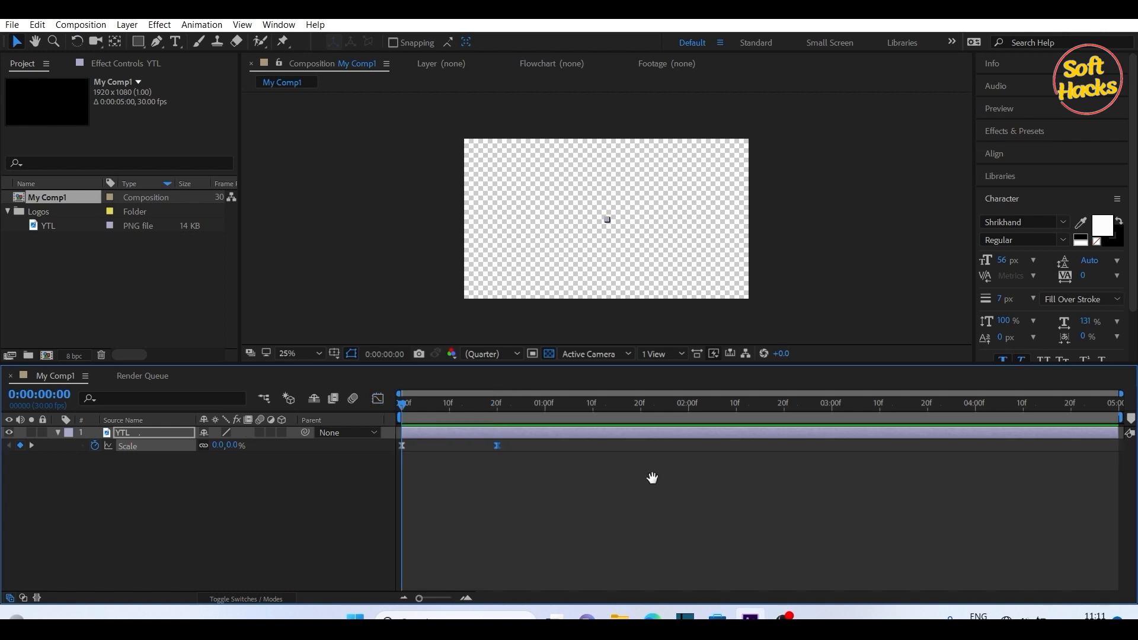
key(space)
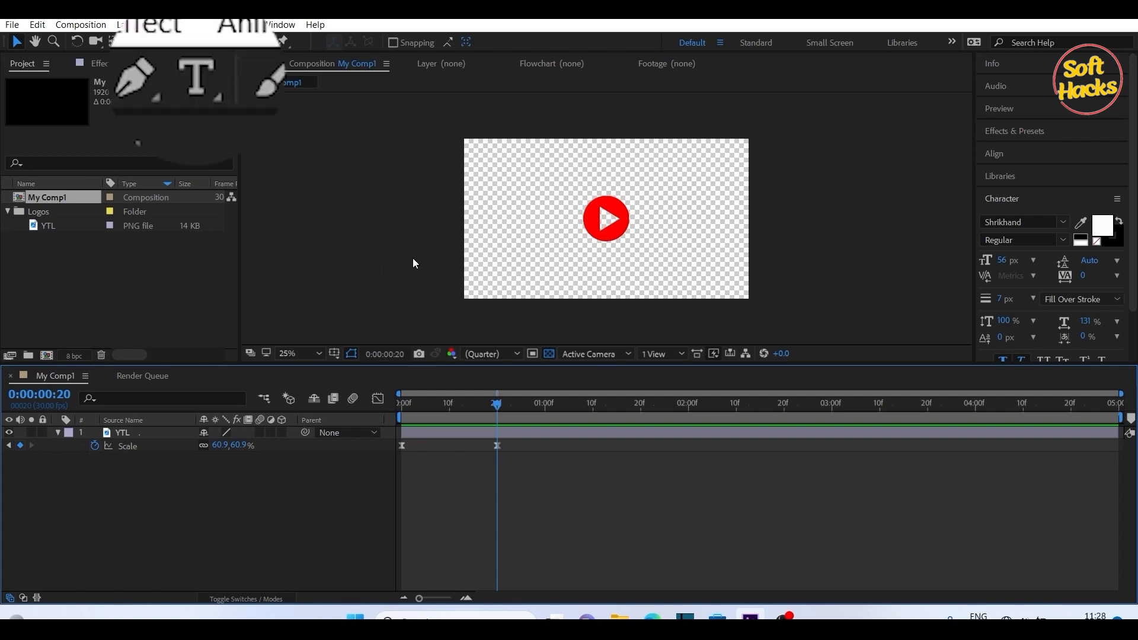
Step: Add a text layer reading "Subscribe" and move it just to the right of the YouTube logo
click(201, 77)
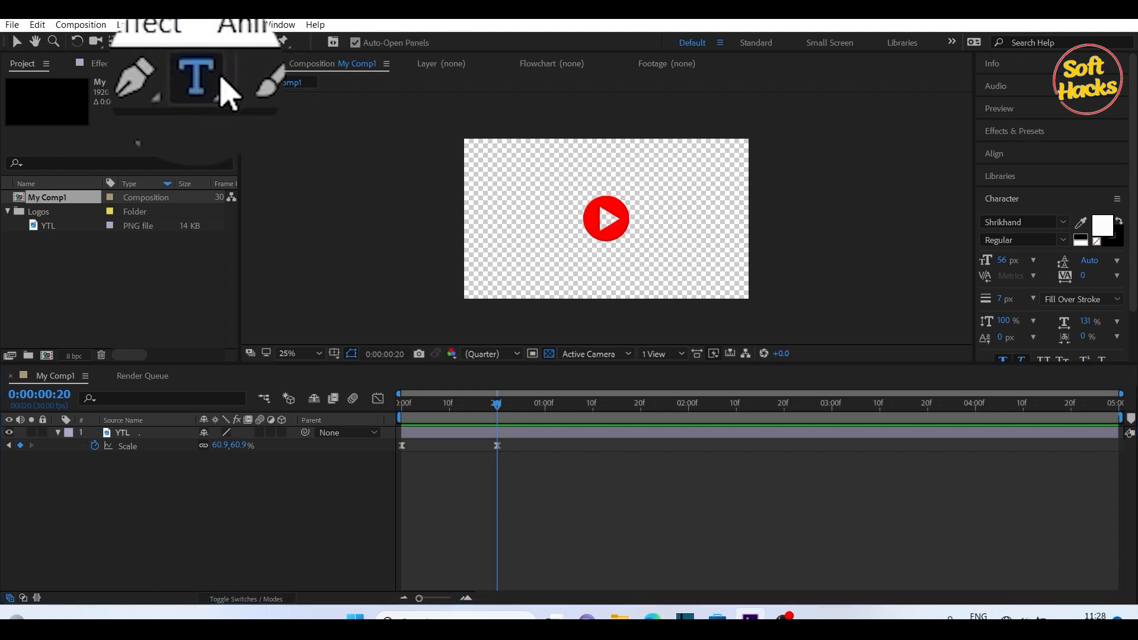
click(648, 207)
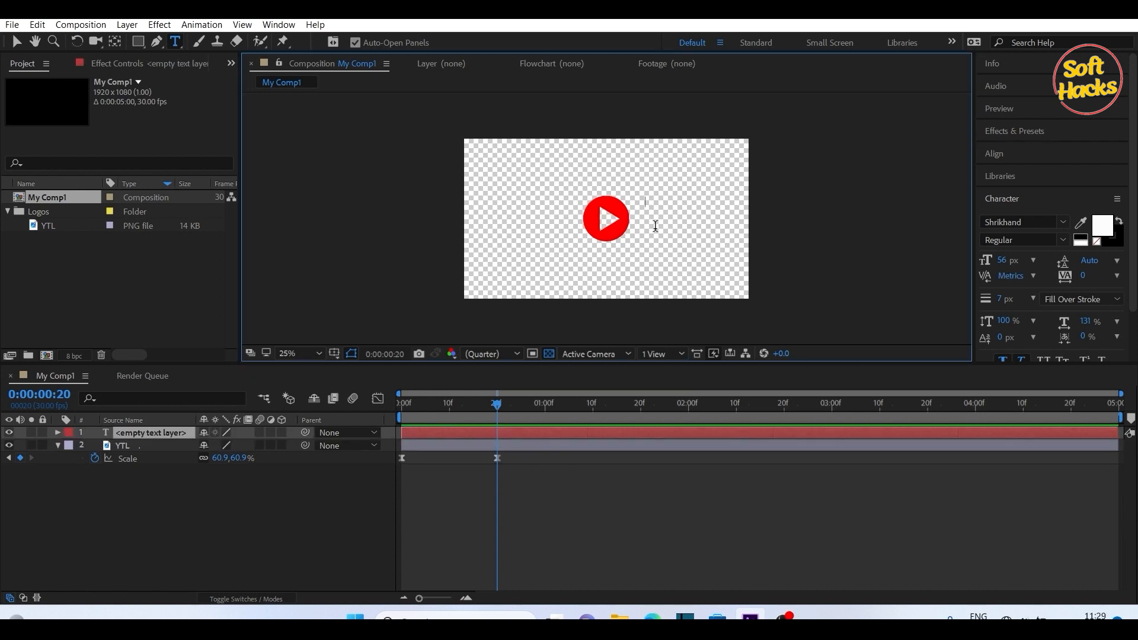
text(Subscribe)
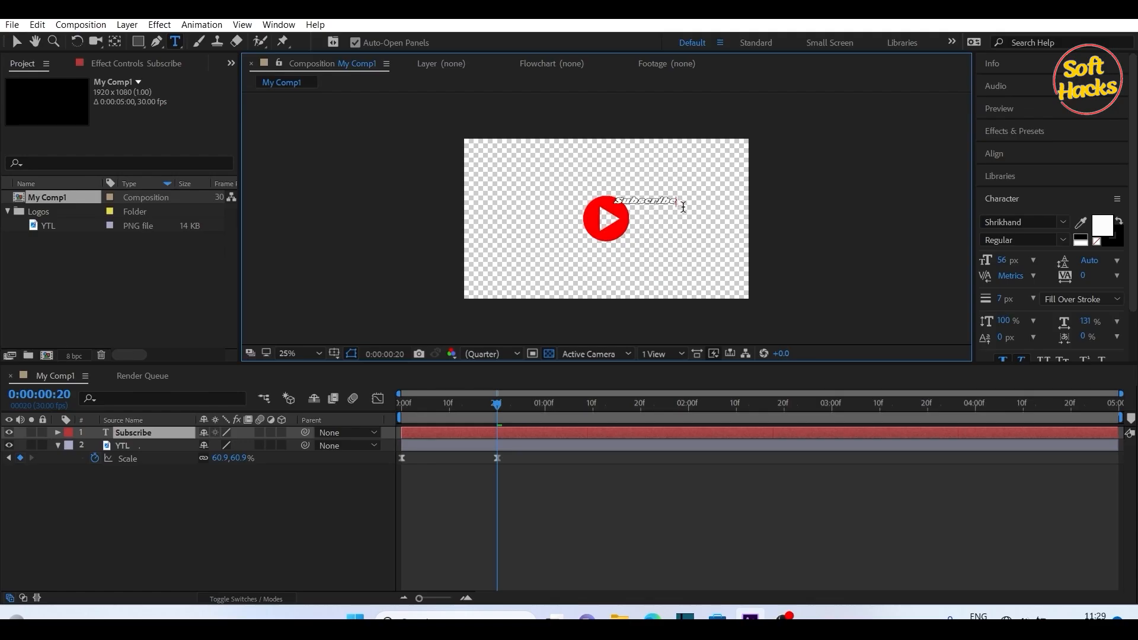
drag(837, 281, 295, 203)
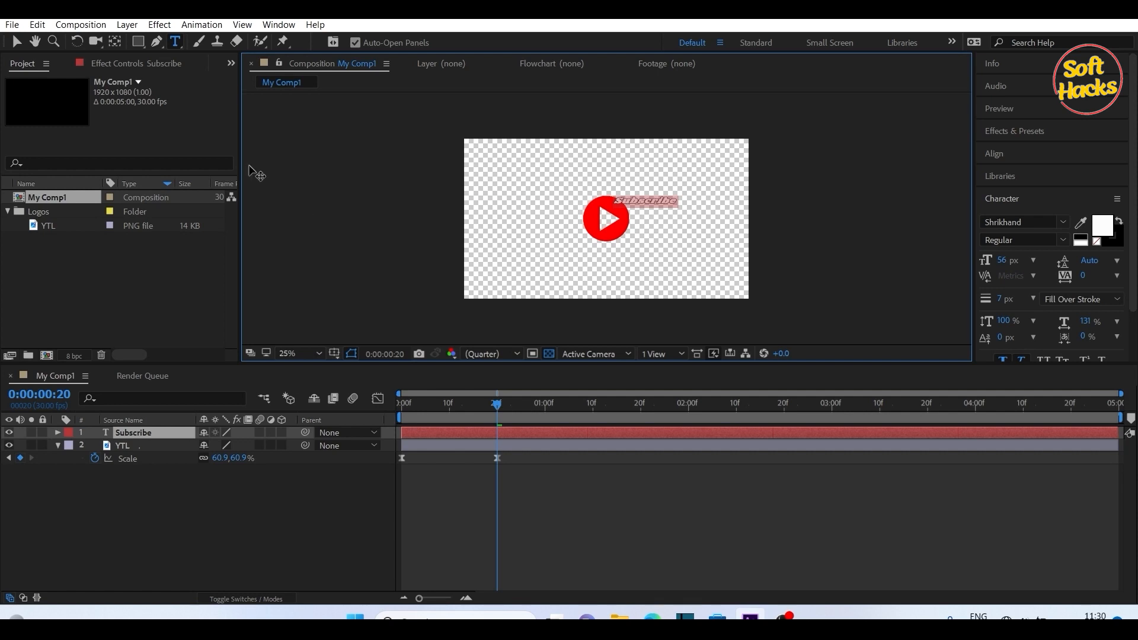
click(37, 42)
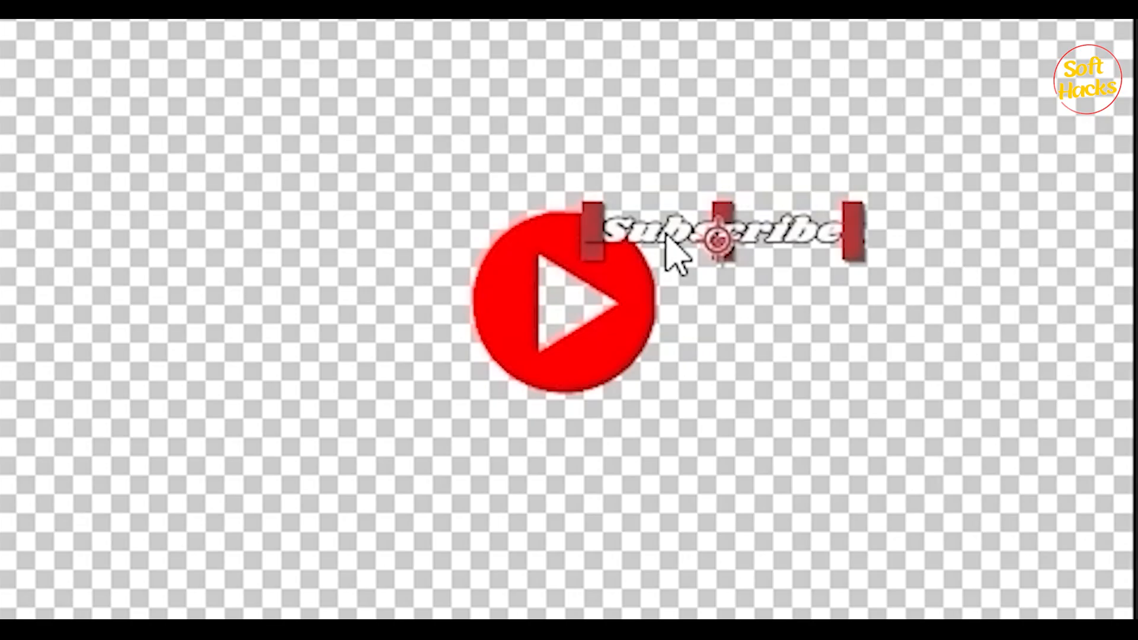
drag(669, 240, 753, 290)
click(757, 362)
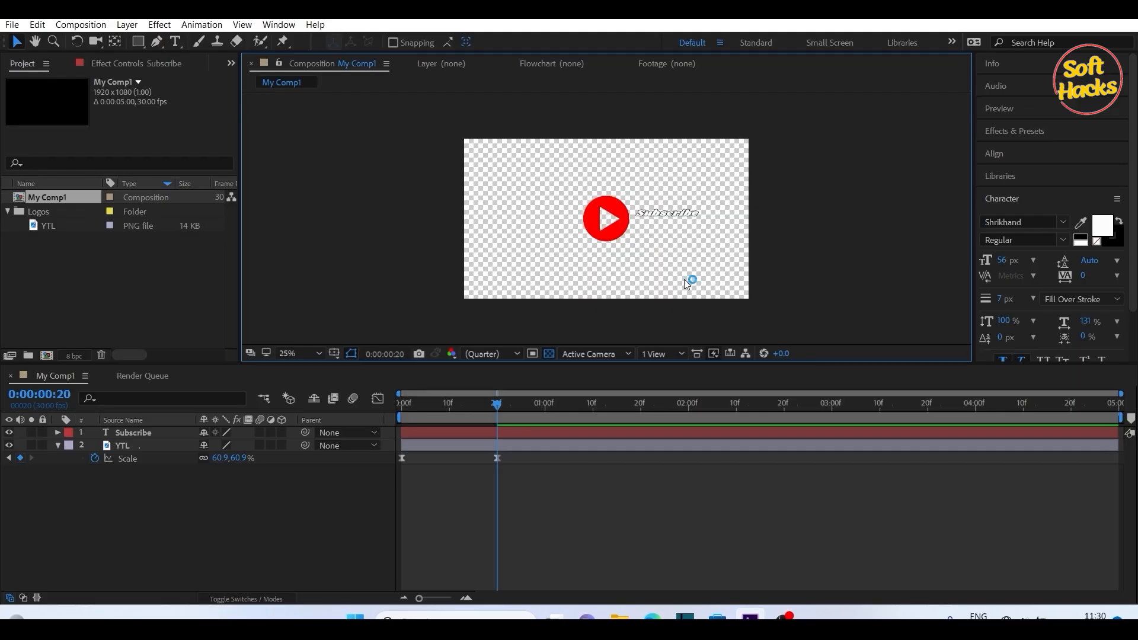
Step: Add a second text layer reading "Now" directly below the Subscribe text
key(ctrl+t)
click(646, 227)
text(No)
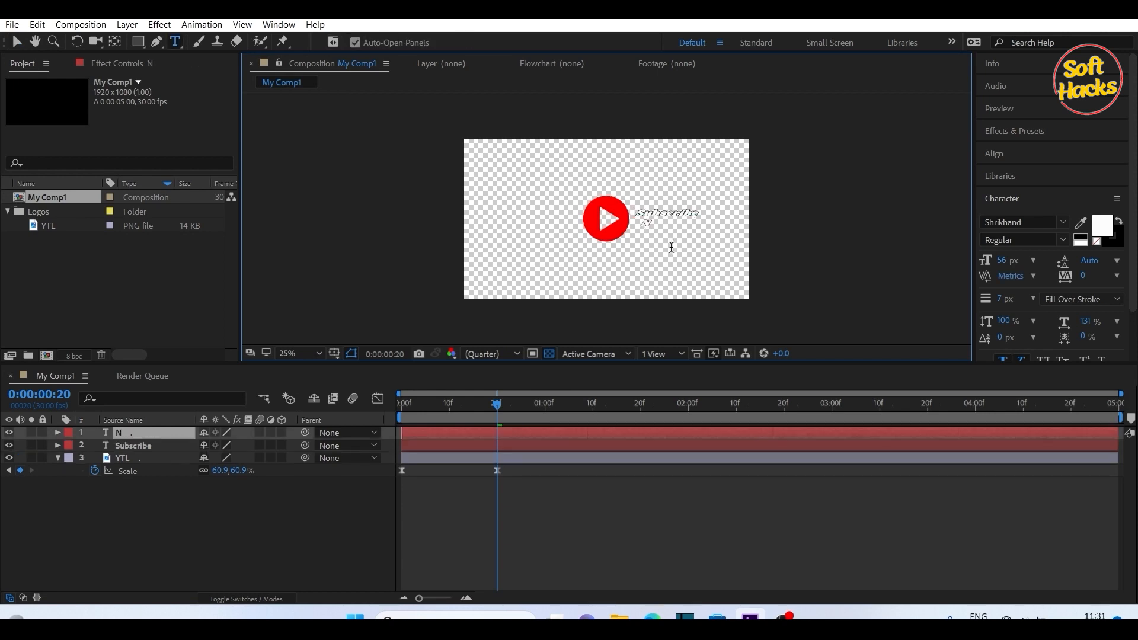
text(w)
Step: Set the fill color of the whole "Now" text to black
key(ctrl+a)
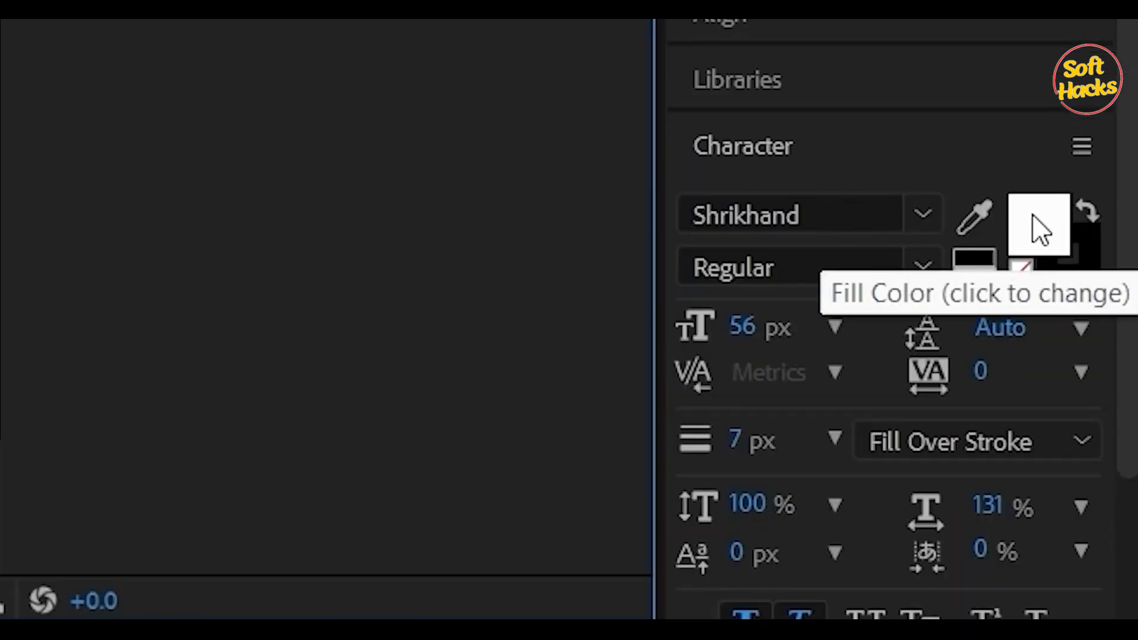
click(1033, 216)
click(396, 400)
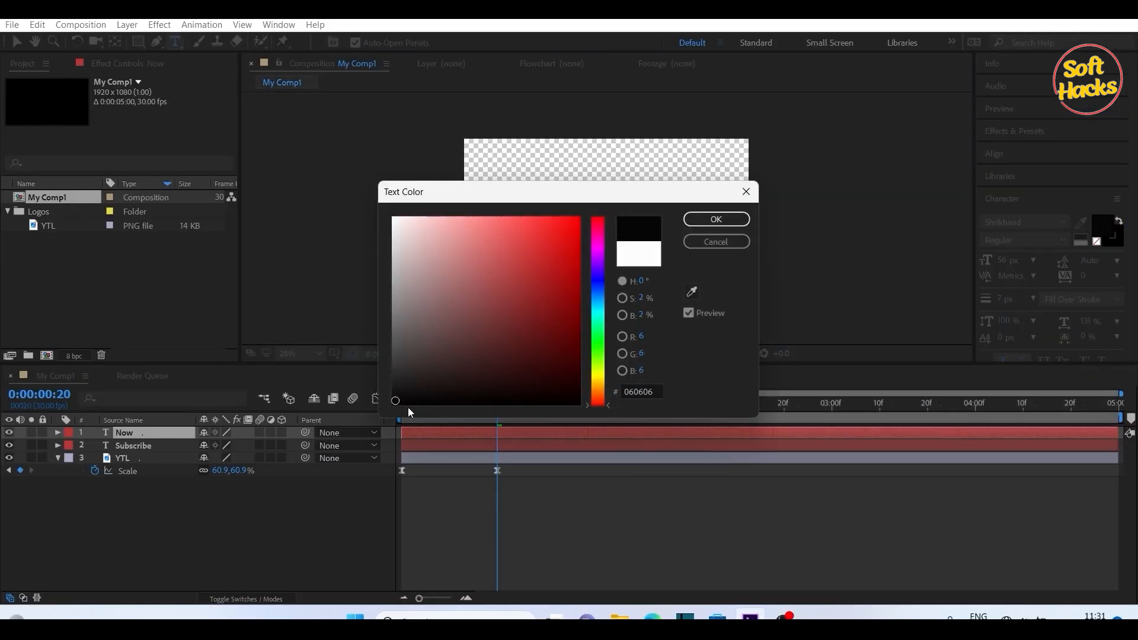
click(391, 404)
click(716, 219)
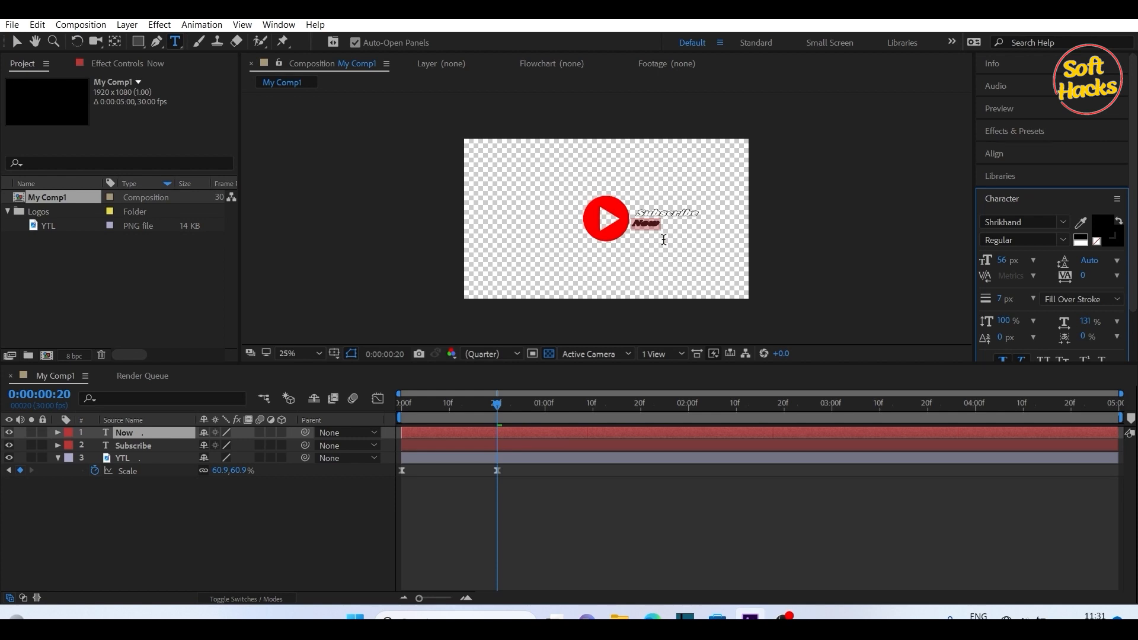
click(213, 515)
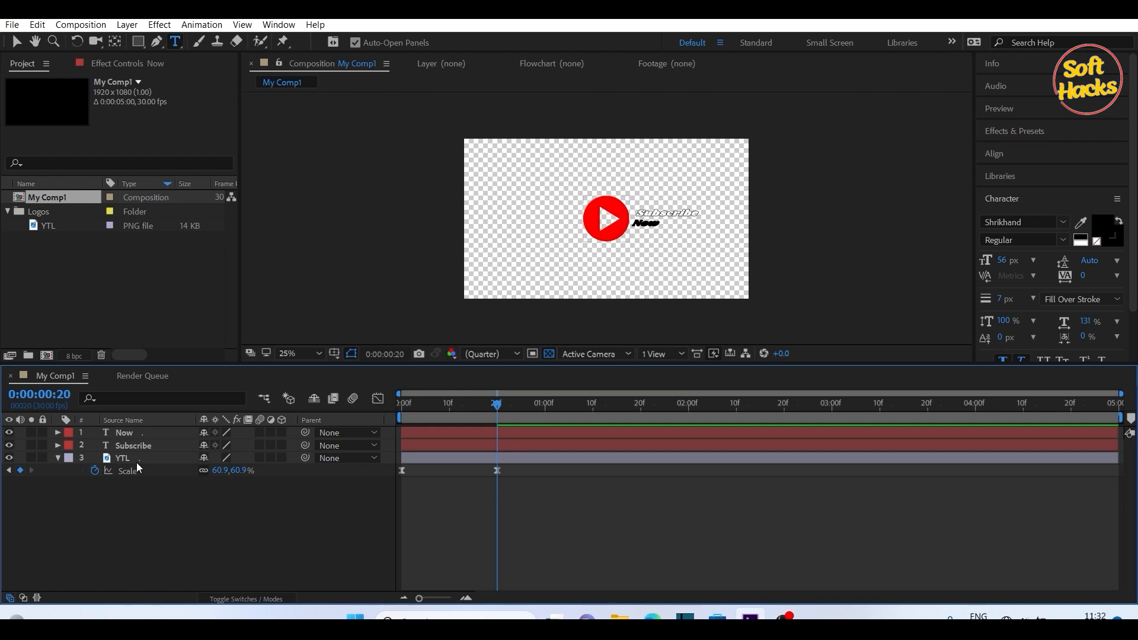
Step: Move the YTL layer to the top of the layer stack, above the Now and Subscribe text layers
drag(170, 463, 153, 434)
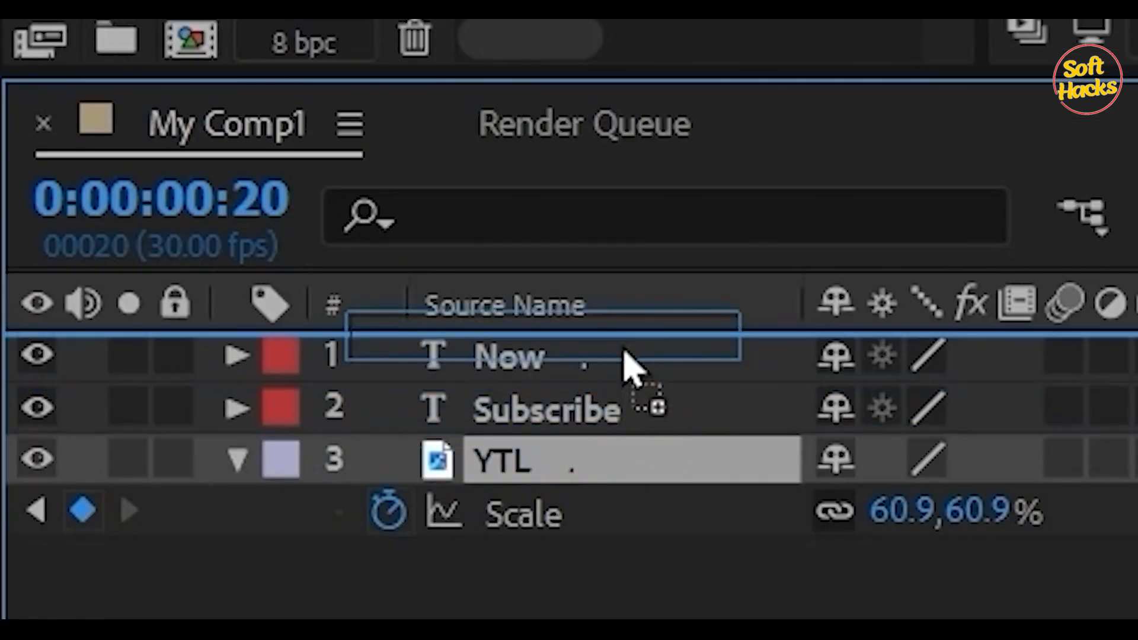
drag(628, 364, 629, 367)
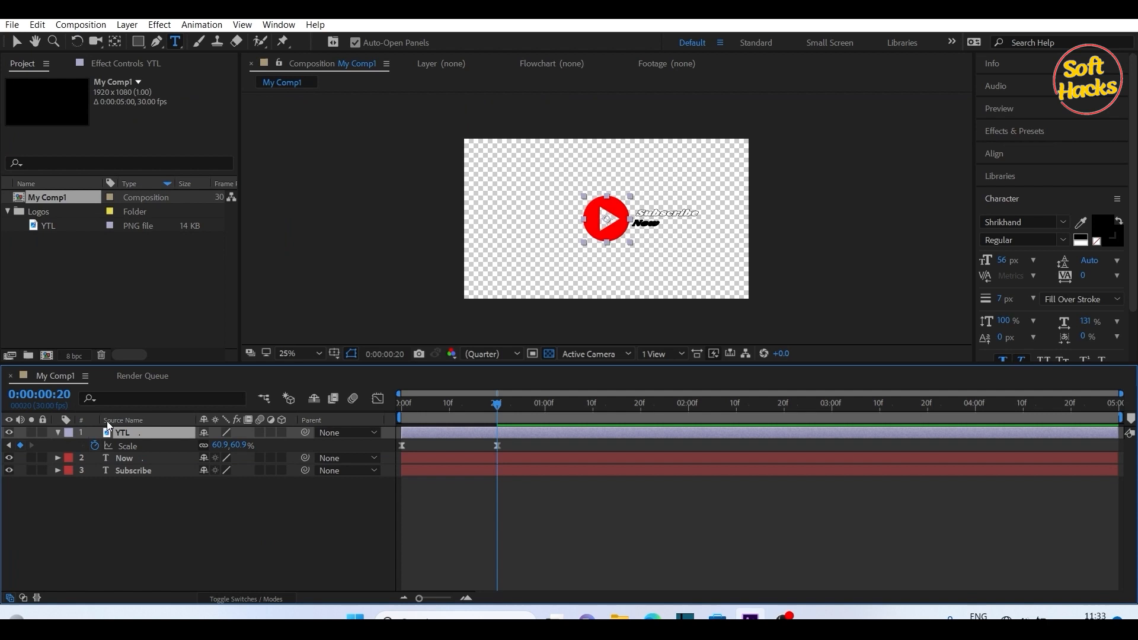
click(157, 499)
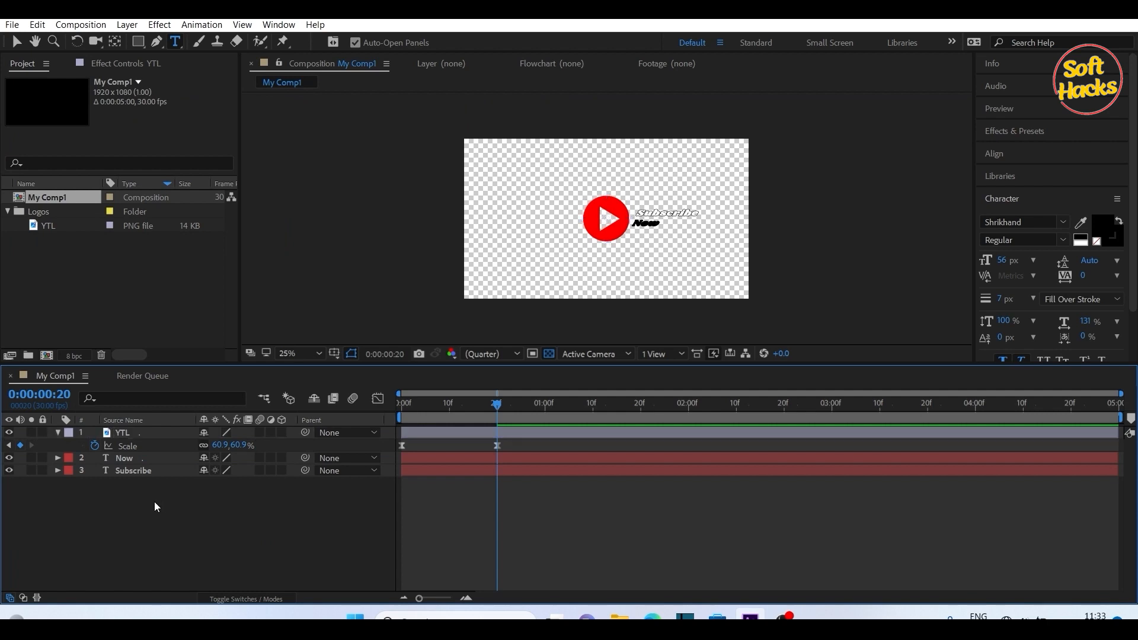
Step: Create a new shape layer in My Comp1
right_click(154, 501)
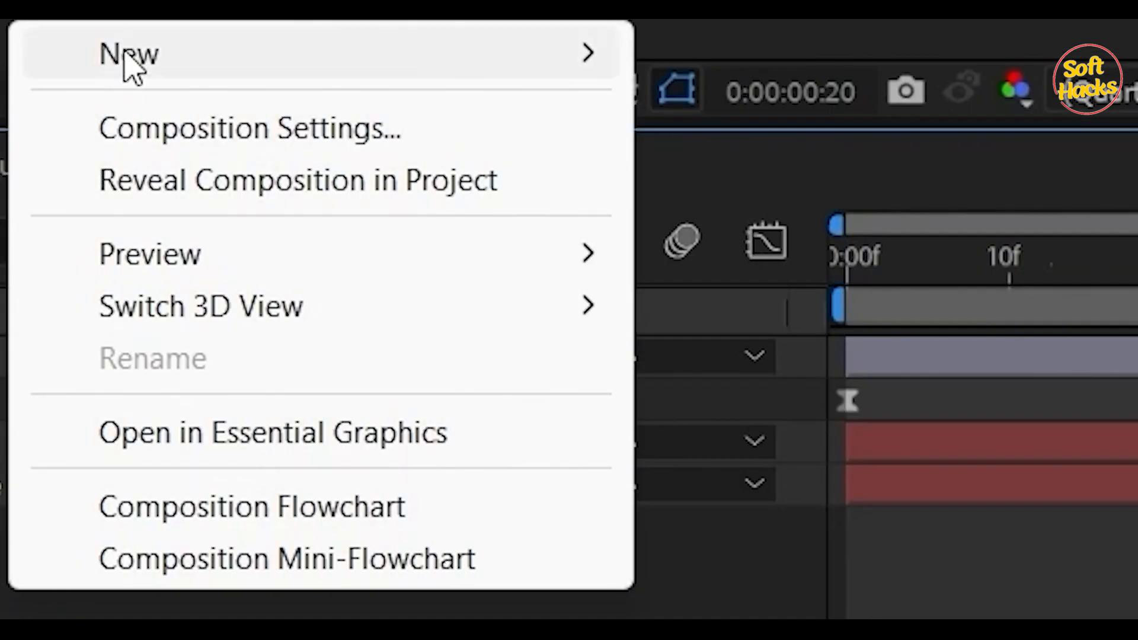
mouse_move(128, 59)
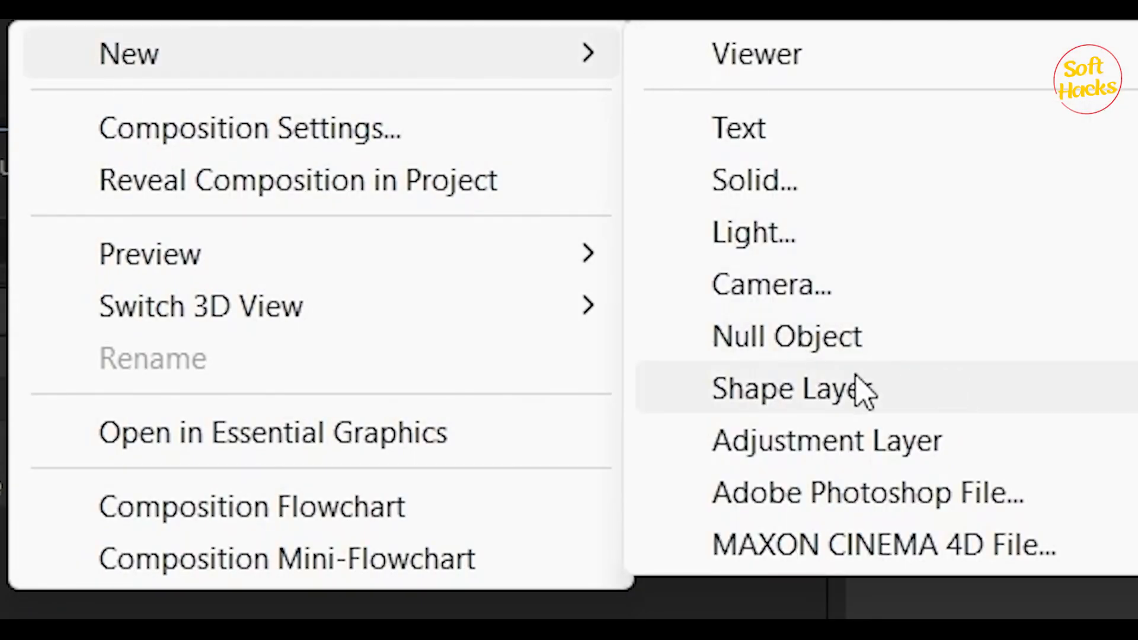
click(907, 394)
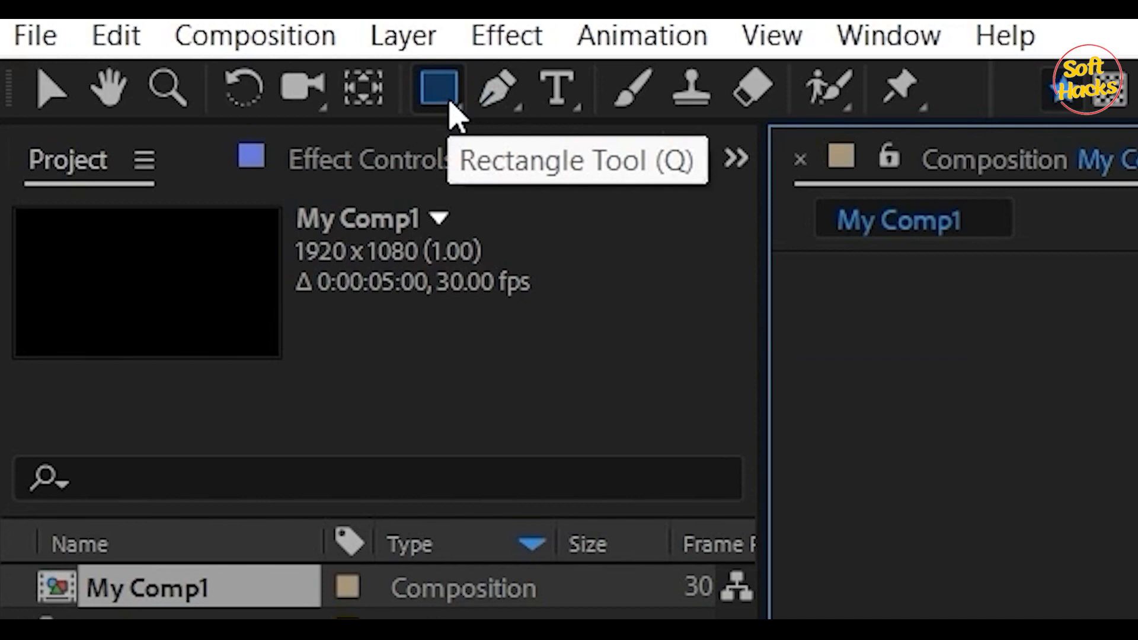
Step: Draw a wide rounded rectangle over the Subscribe text, starting at the logo's right edge, with the Rounded Rectangle tool
click(434, 88)
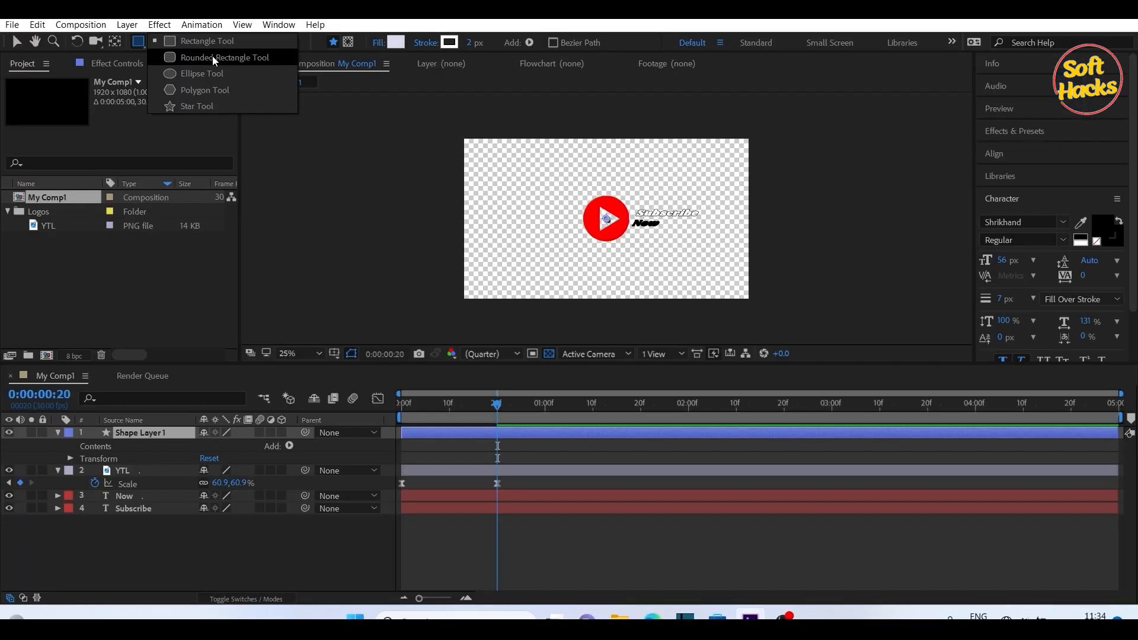
click(212, 57)
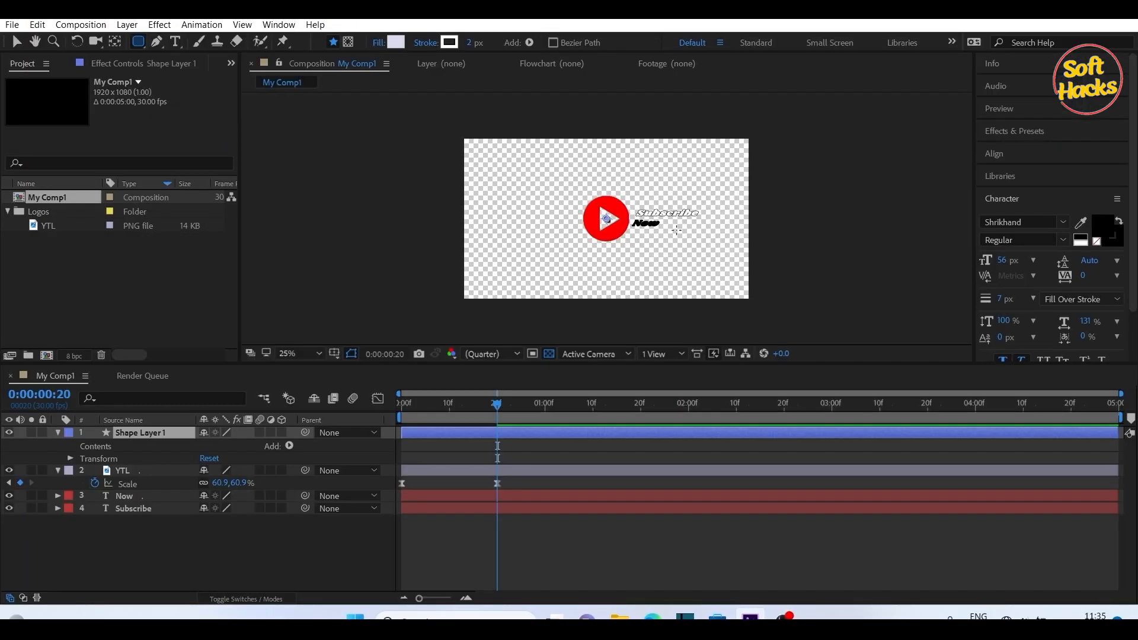
scroll(668, 164, up, 4)
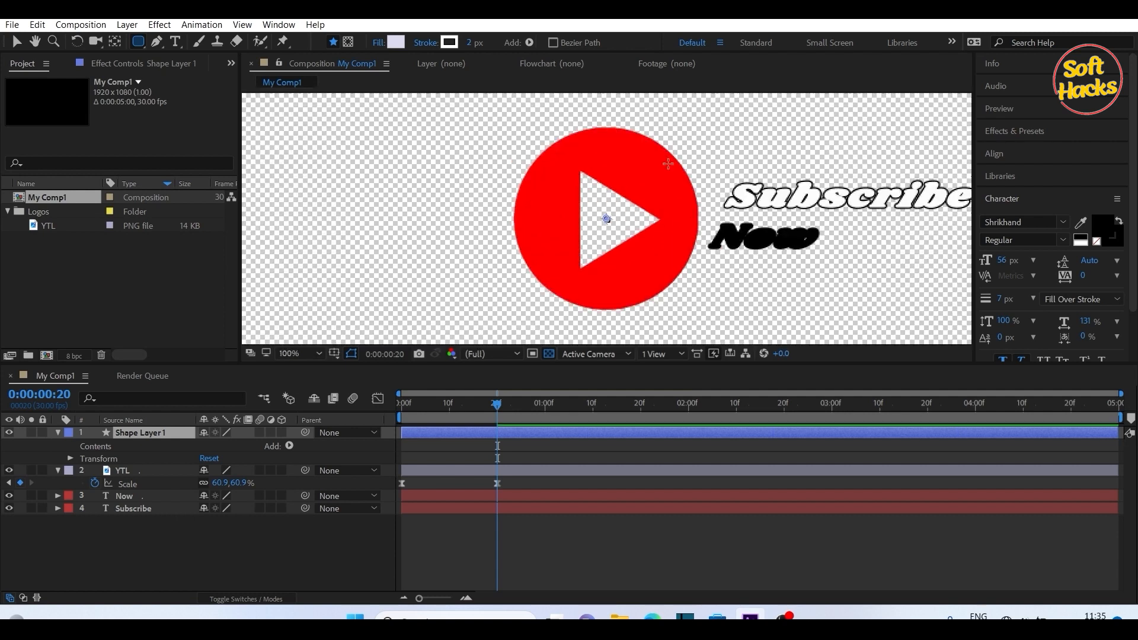
scroll(668, 164, down, 2)
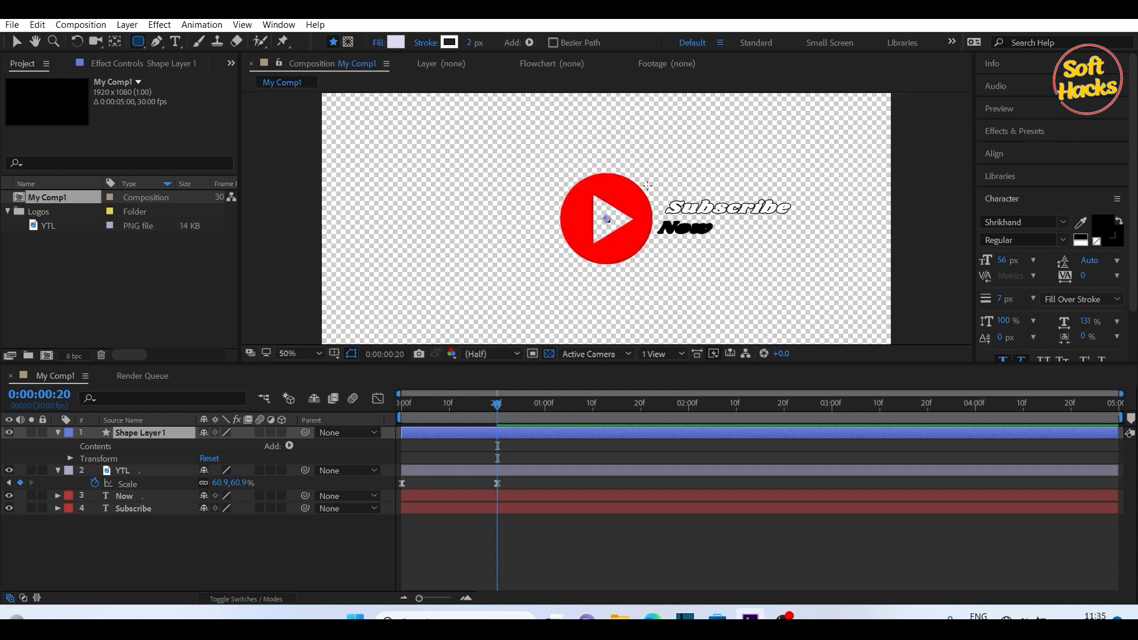
drag(648, 185, 825, 219)
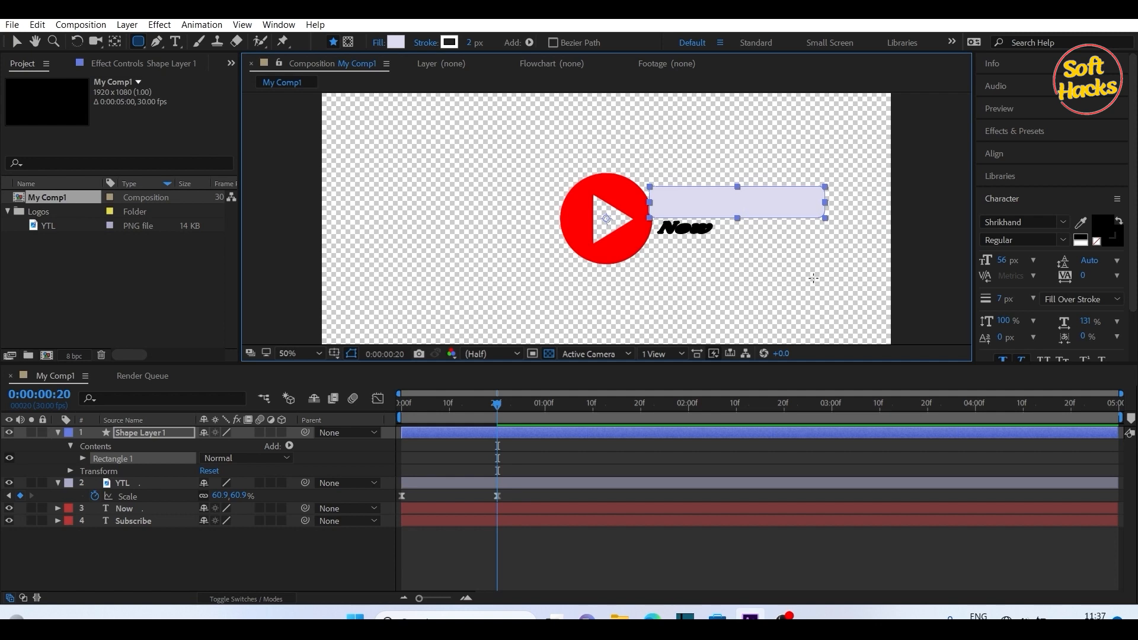
Step: Create a second, empty shape layer above the rounded rectangle's layer
click(179, 554)
right_click(112, 556)
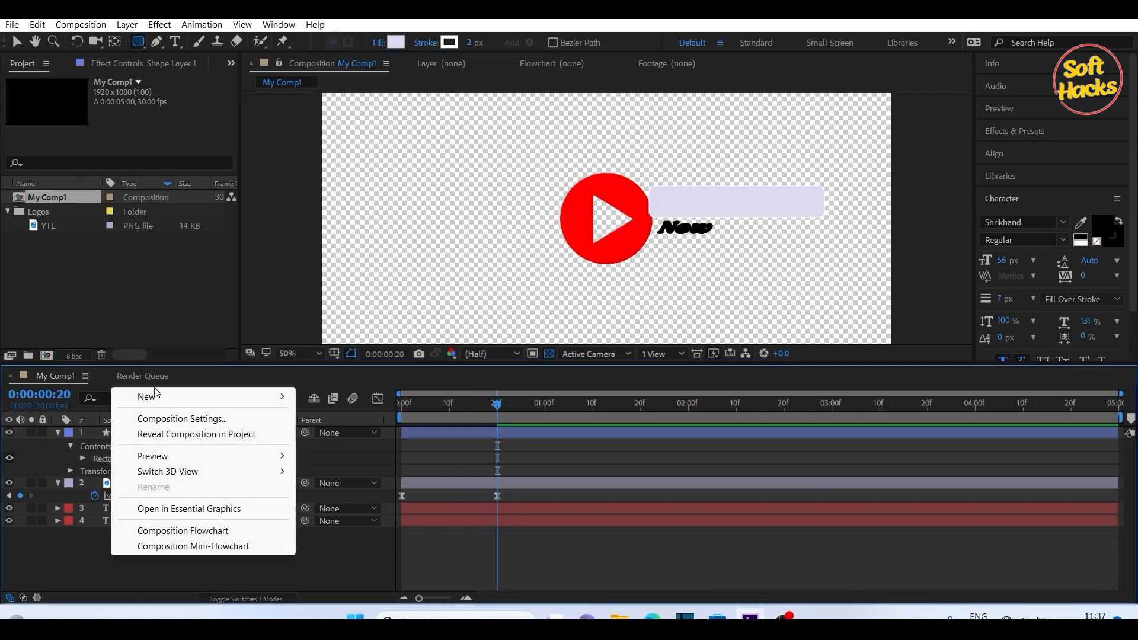
mouse_move(212, 396)
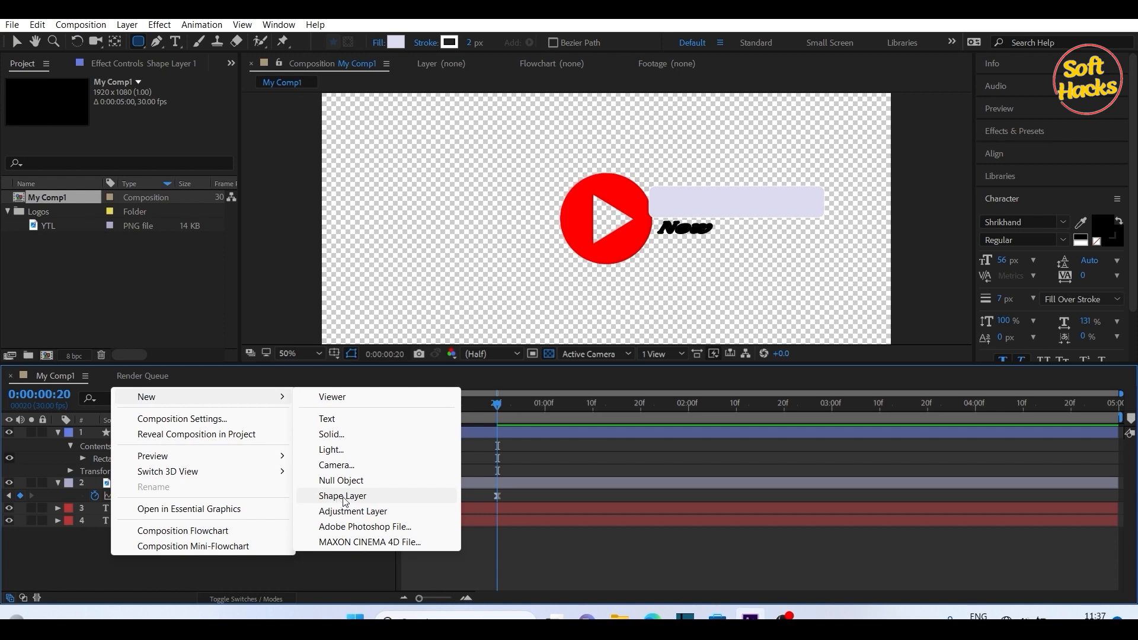
click(343, 497)
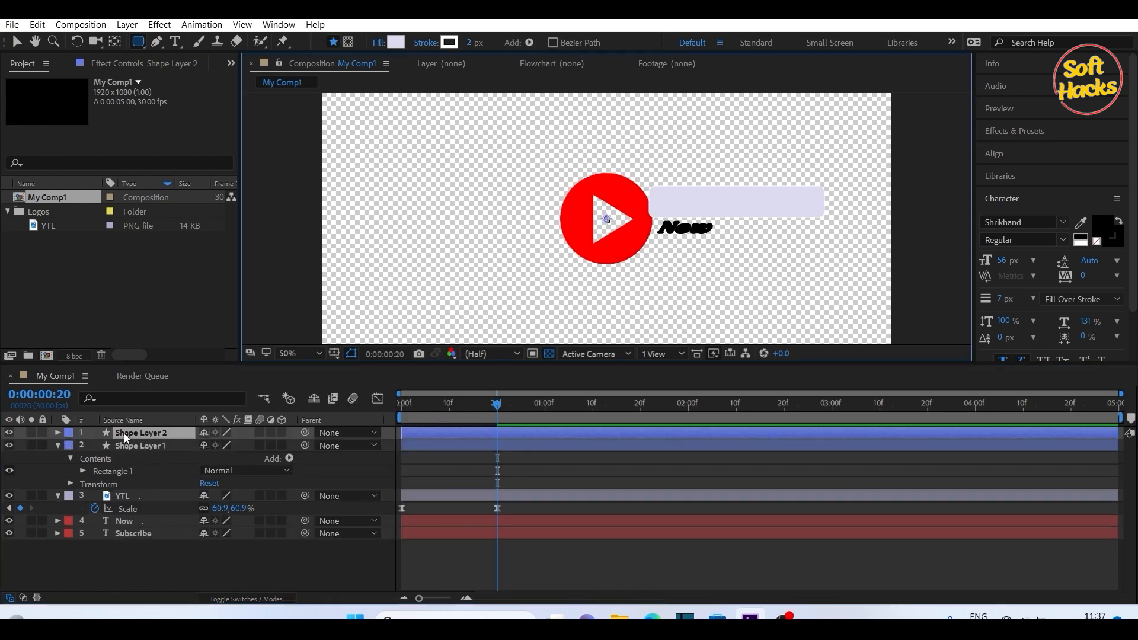
Step: Draw a rounded rectangle about 416 × 84 px over the Now text on Shape Layer 2
click(139, 44)
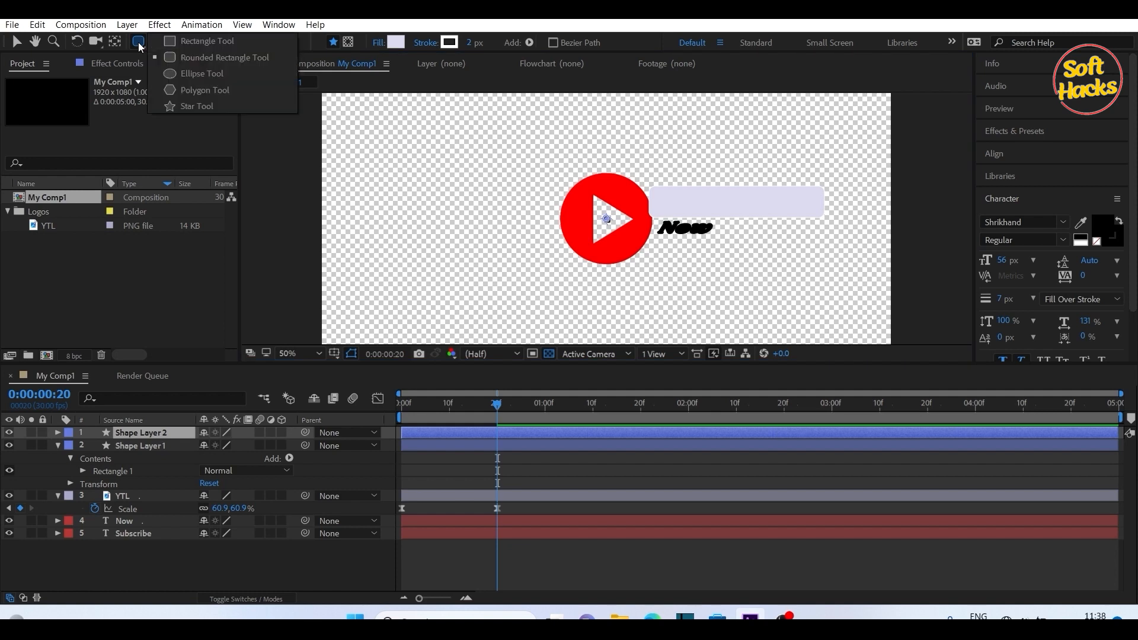
click(192, 300)
drag(642, 222, 766, 246)
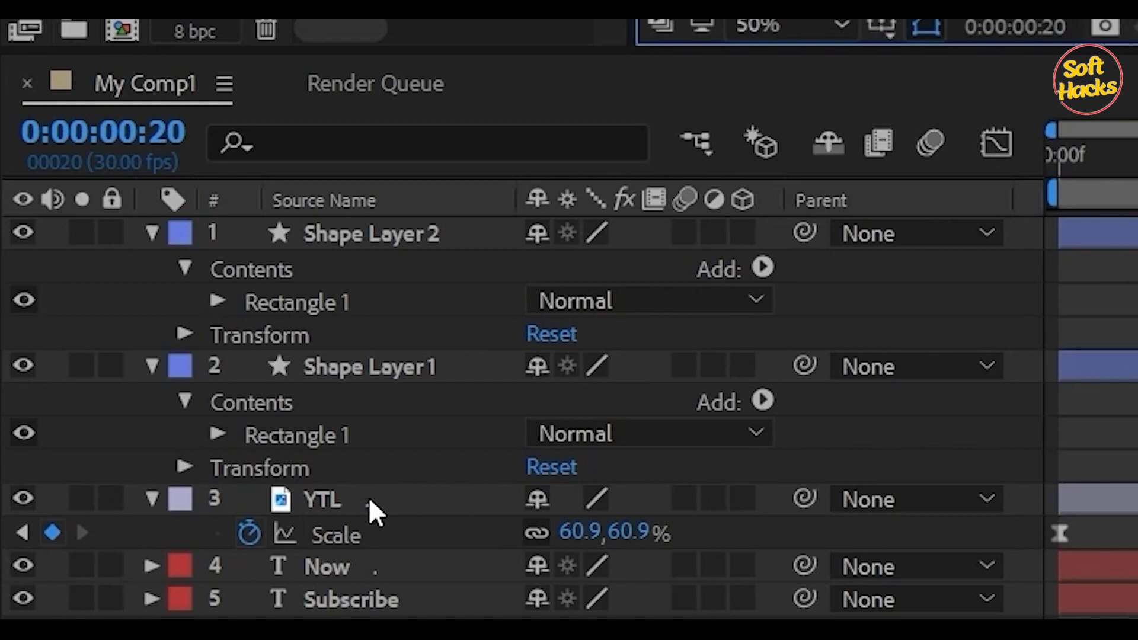
Step: Reorder the layers so YTL is on top, Shape Layer 2 sits directly beneath Now, and Shape Layer 1 directly beneath Subscribe
drag(368, 497, 337, 236)
click(398, 439)
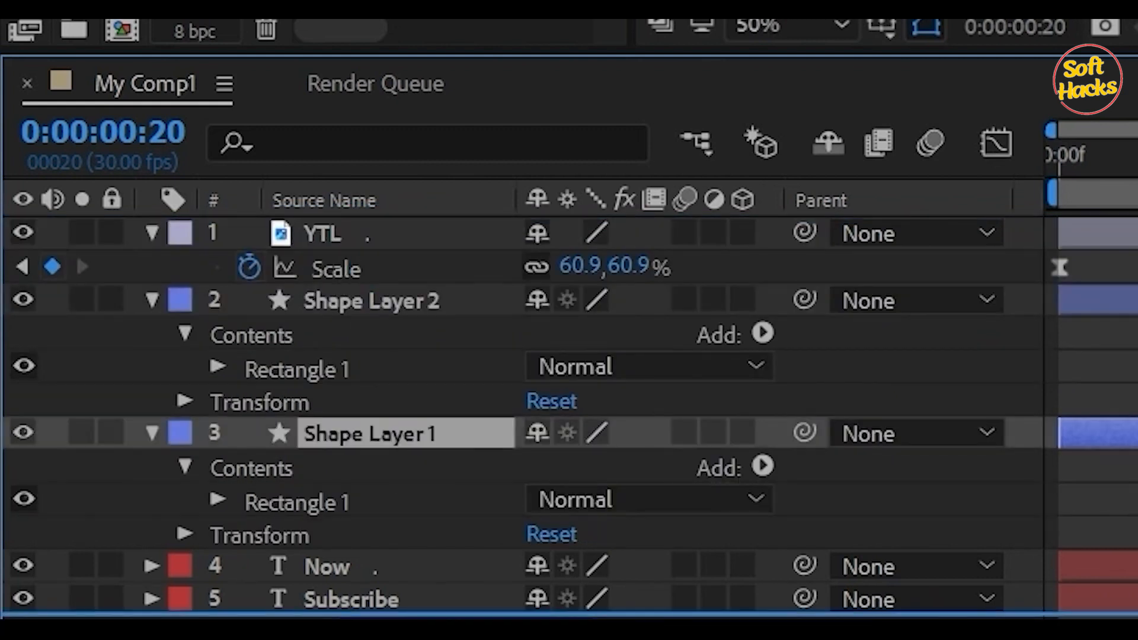
key(ctrl+shift+bracketleft)
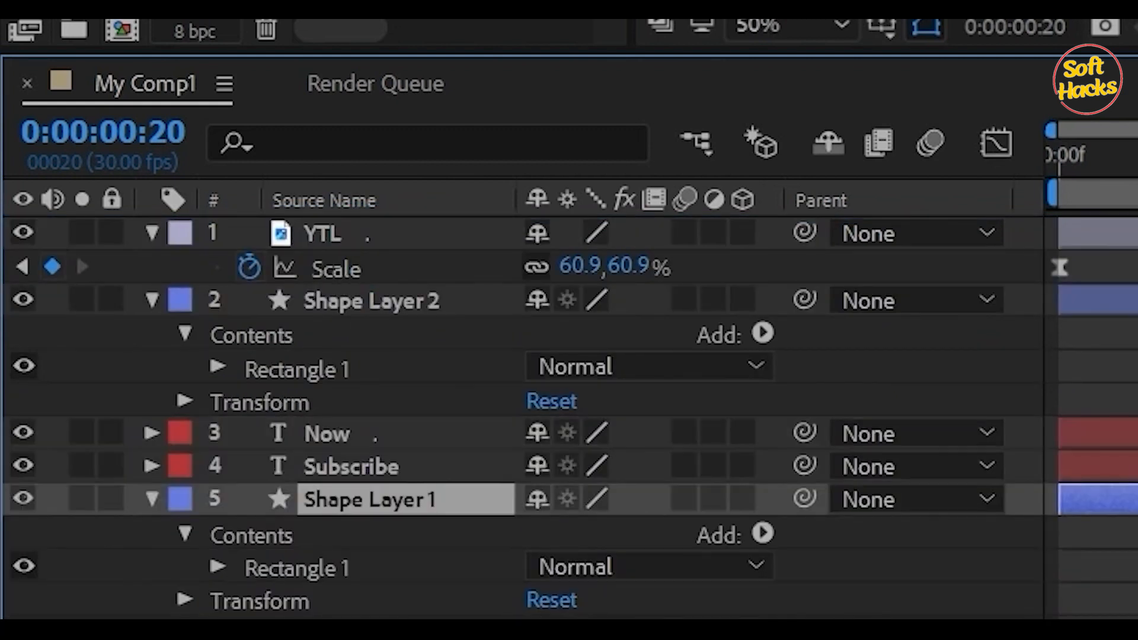
drag(373, 301, 419, 465)
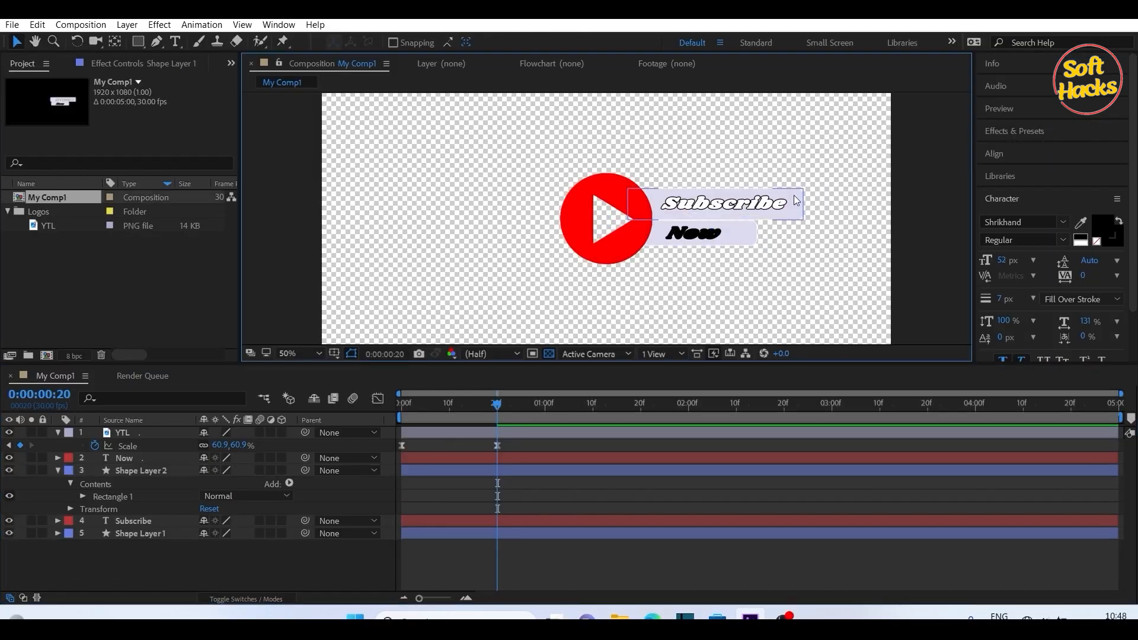
click(823, 206)
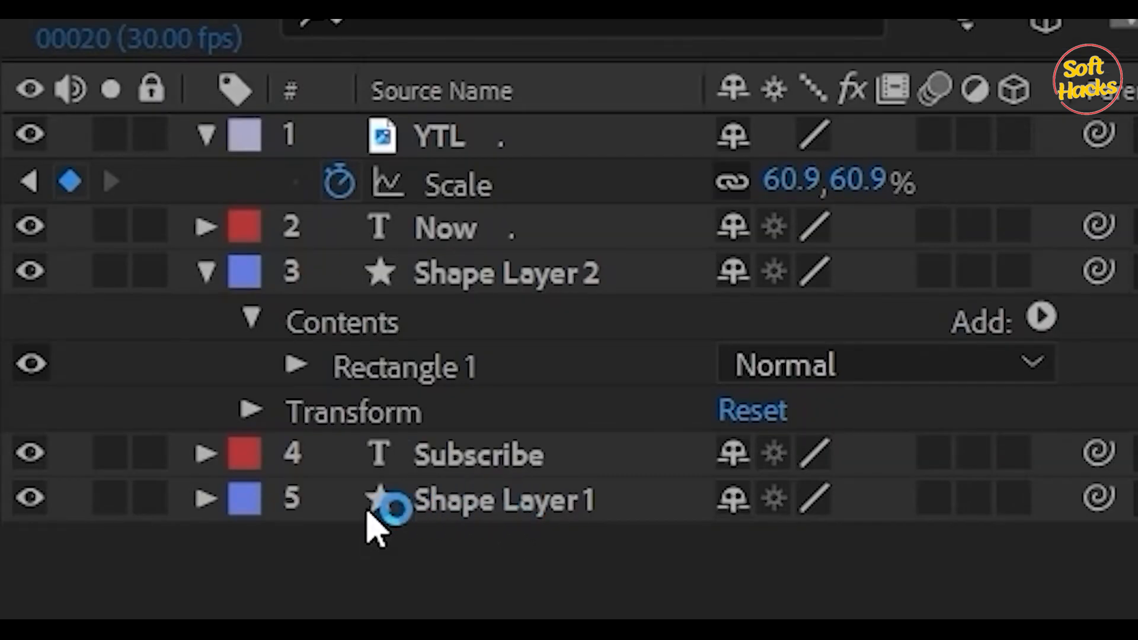
Step: Set the roundness of Shape Layer 1's rectangle path to 50 and turn off the transparency grid
click(204, 499)
click(252, 444)
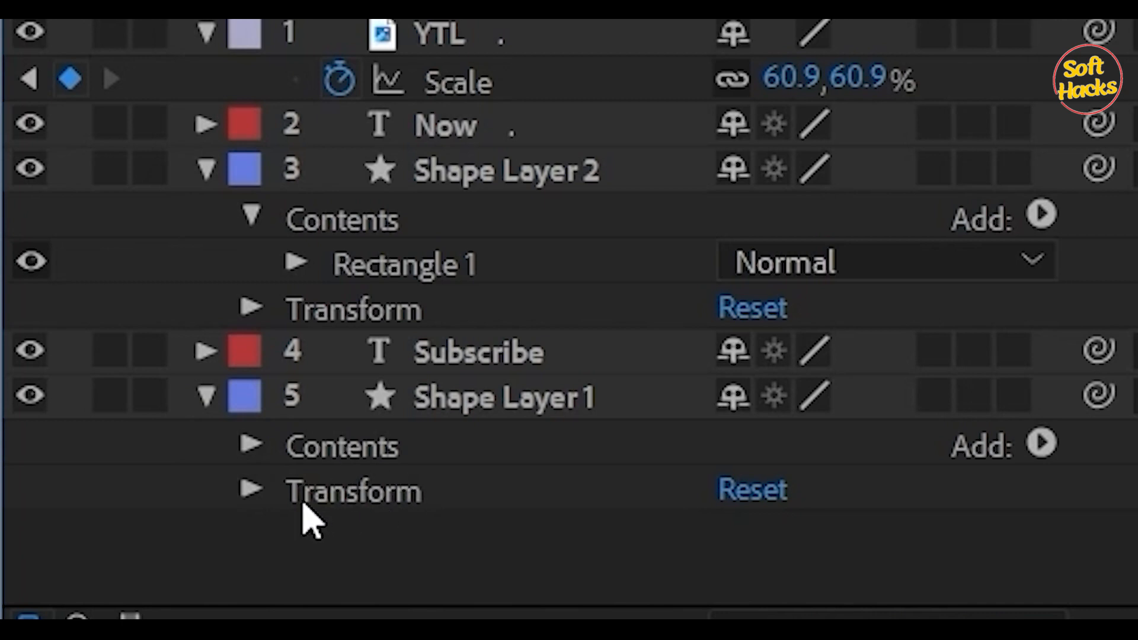
click(252, 446)
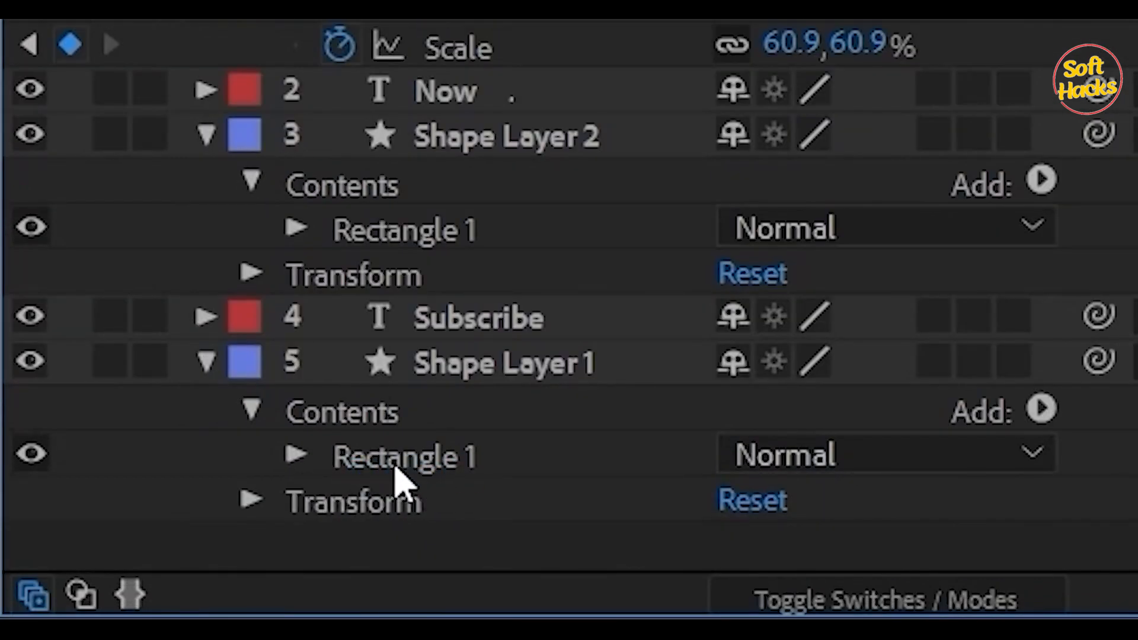
click(298, 455)
scroll(363, 444, down, 3)
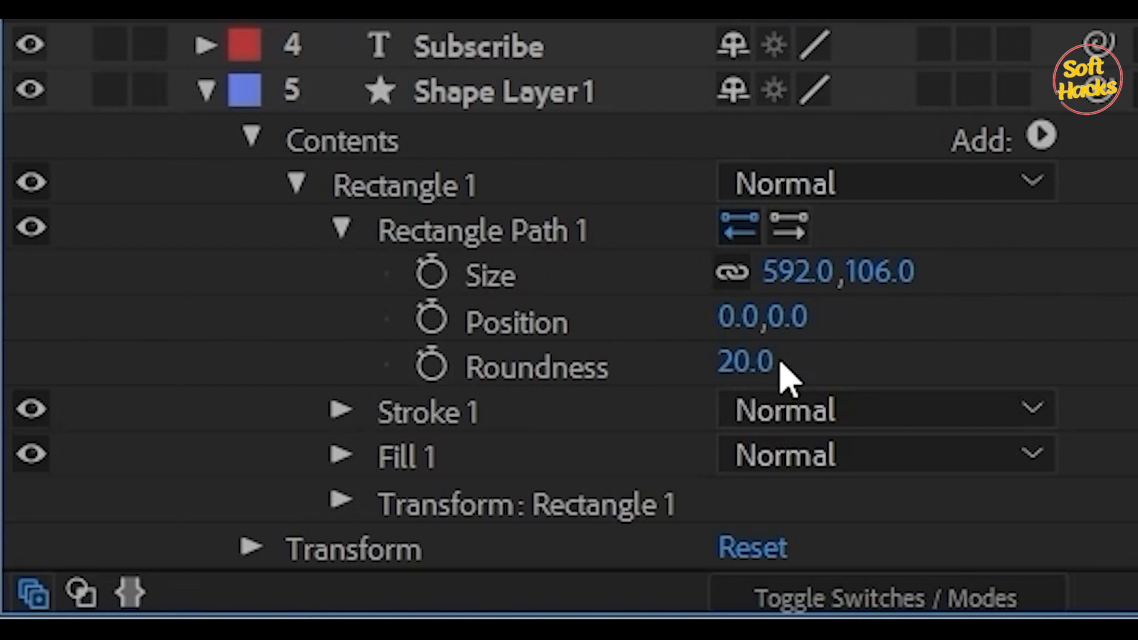
click(741, 362)
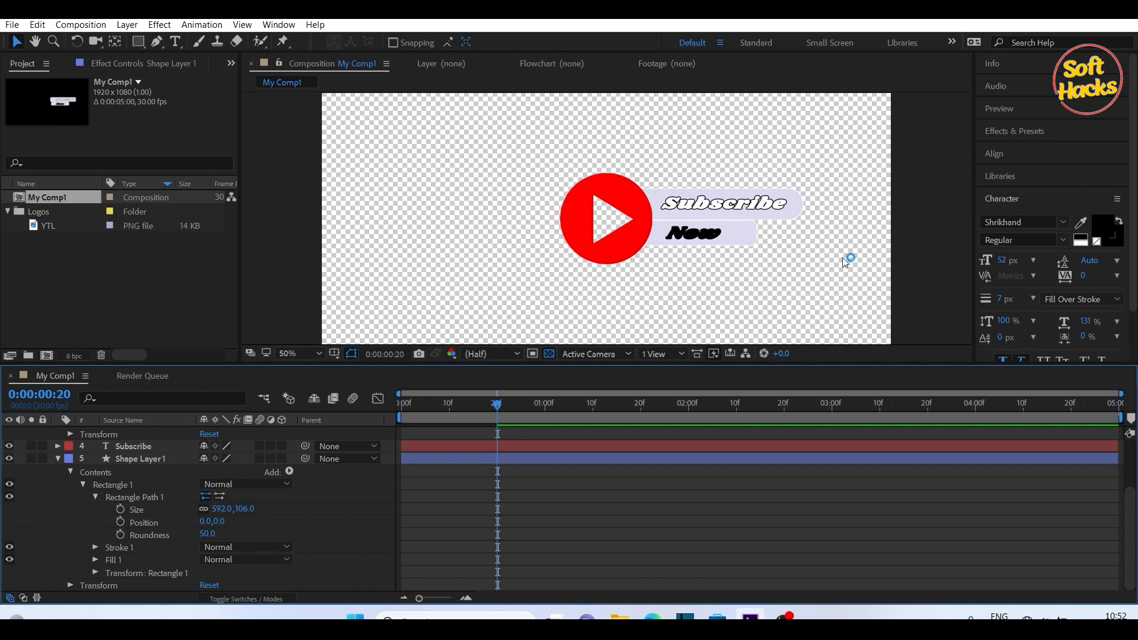
click(549, 354)
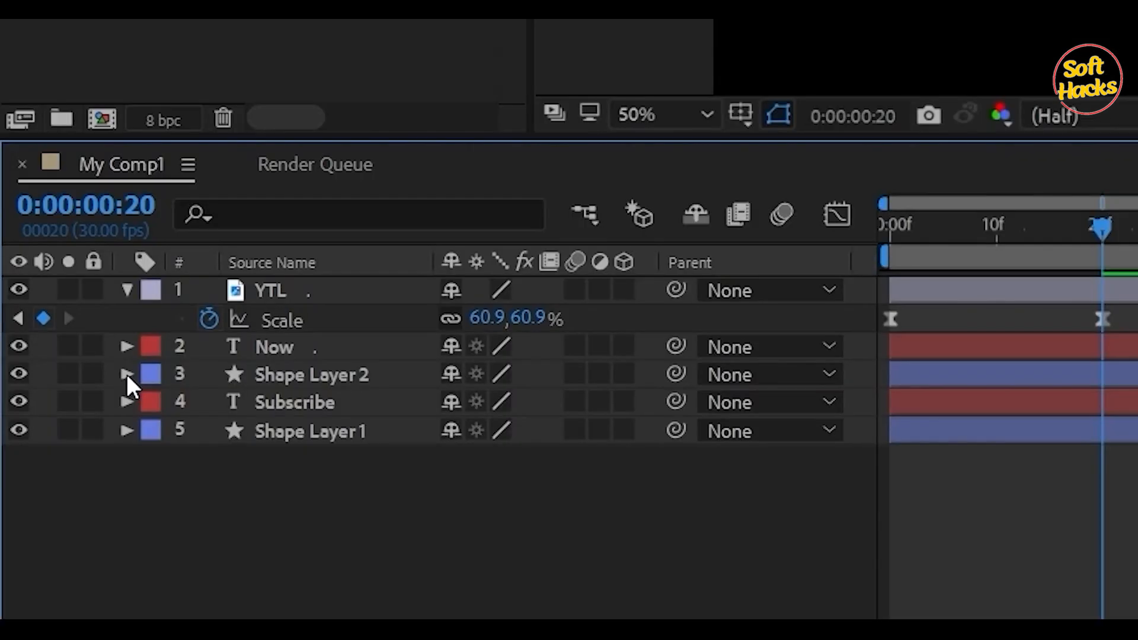
Step: Set the roundness of Shape Layer 2's rectangle path to 50
click(126, 374)
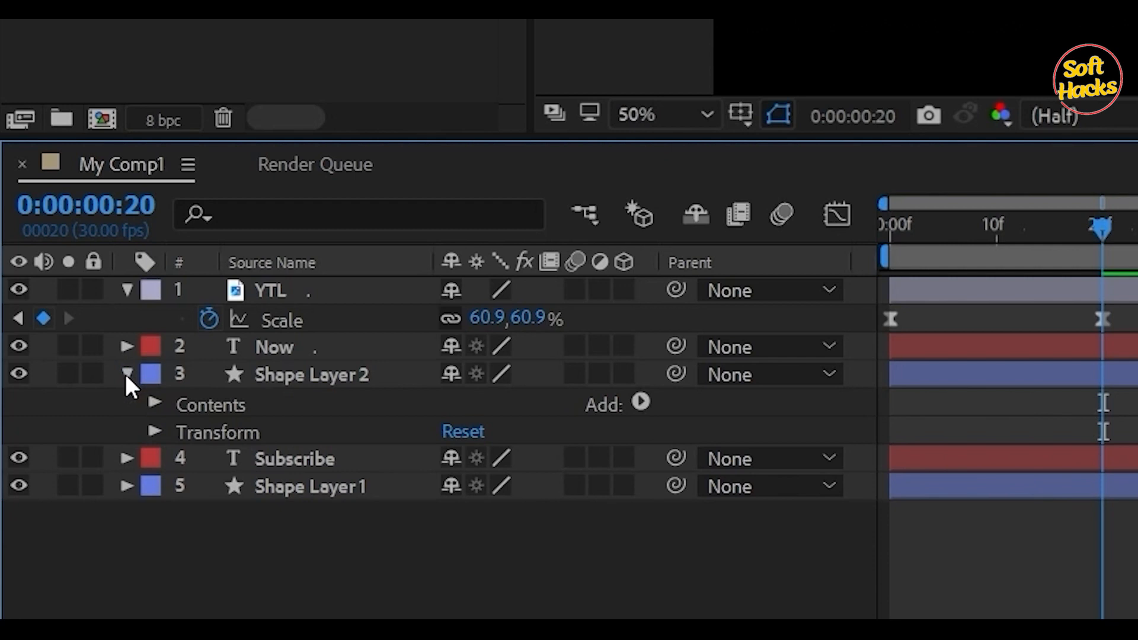
click(156, 403)
click(182, 431)
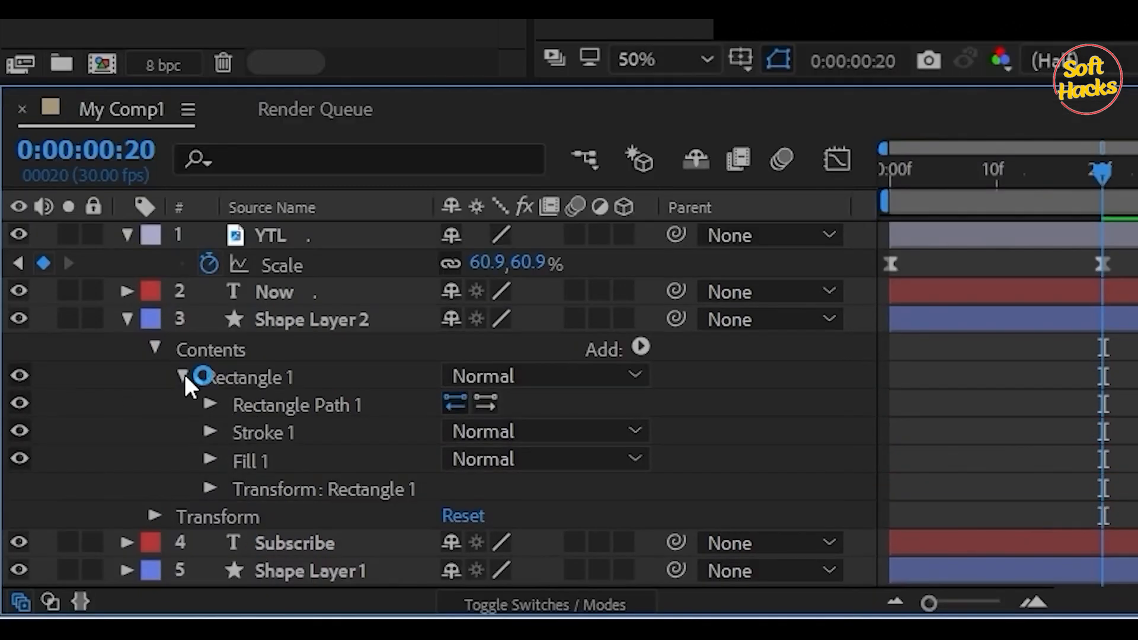
click(233, 404)
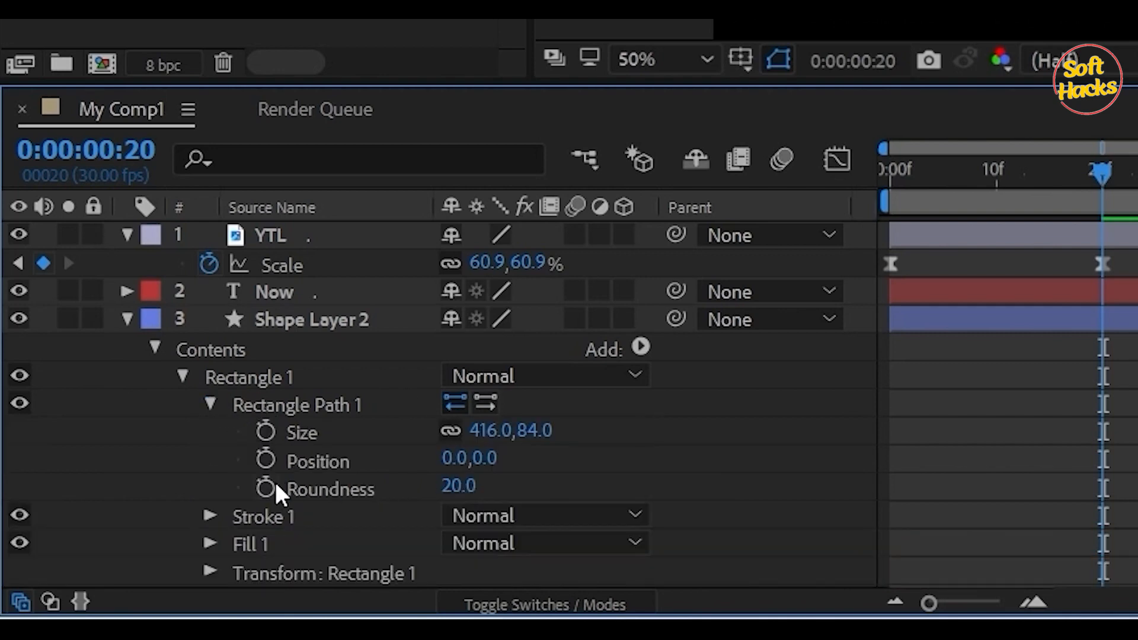
click(458, 486)
text(50)
key(Return)
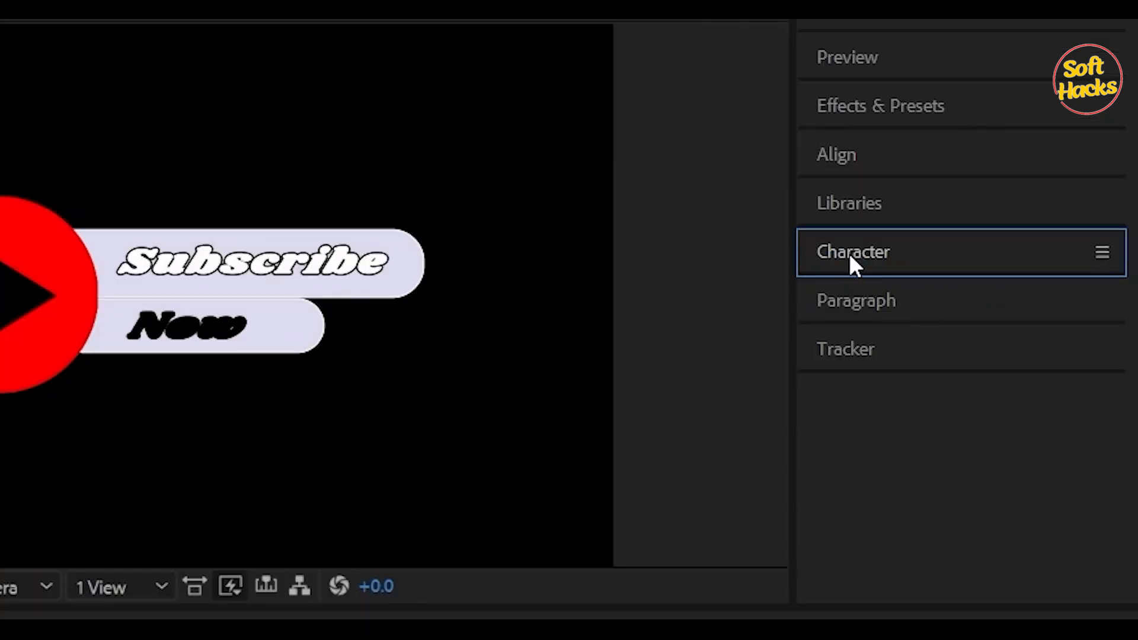
Step: Change the fill color of the Subscribe text to black
click(851, 261)
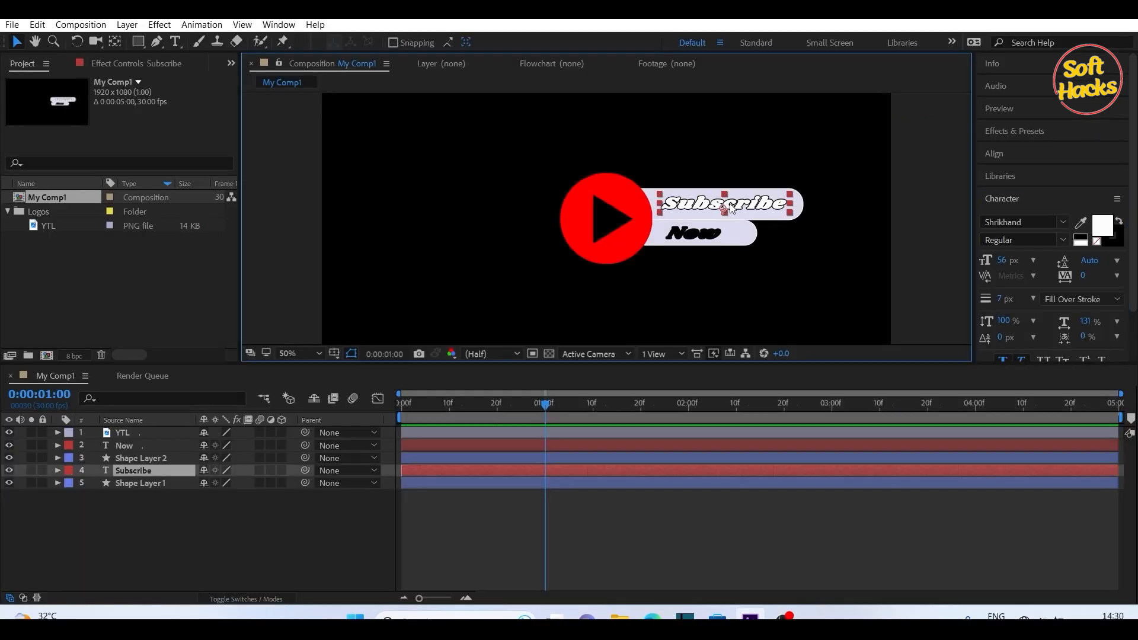
click(1102, 228)
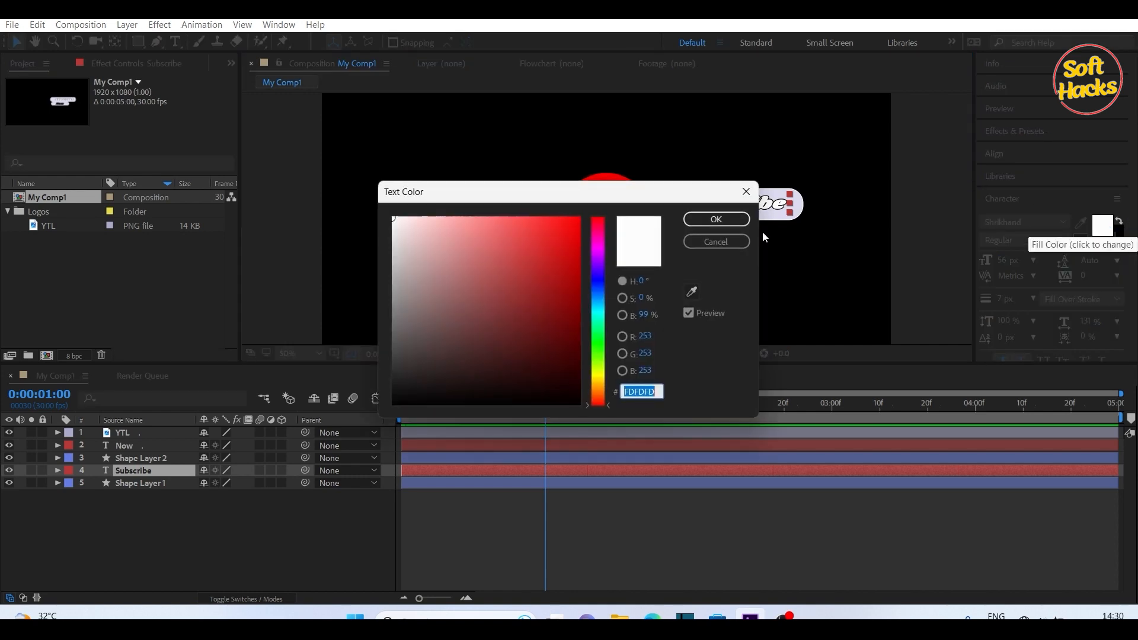
drag(399, 399, 386, 405)
click(730, 218)
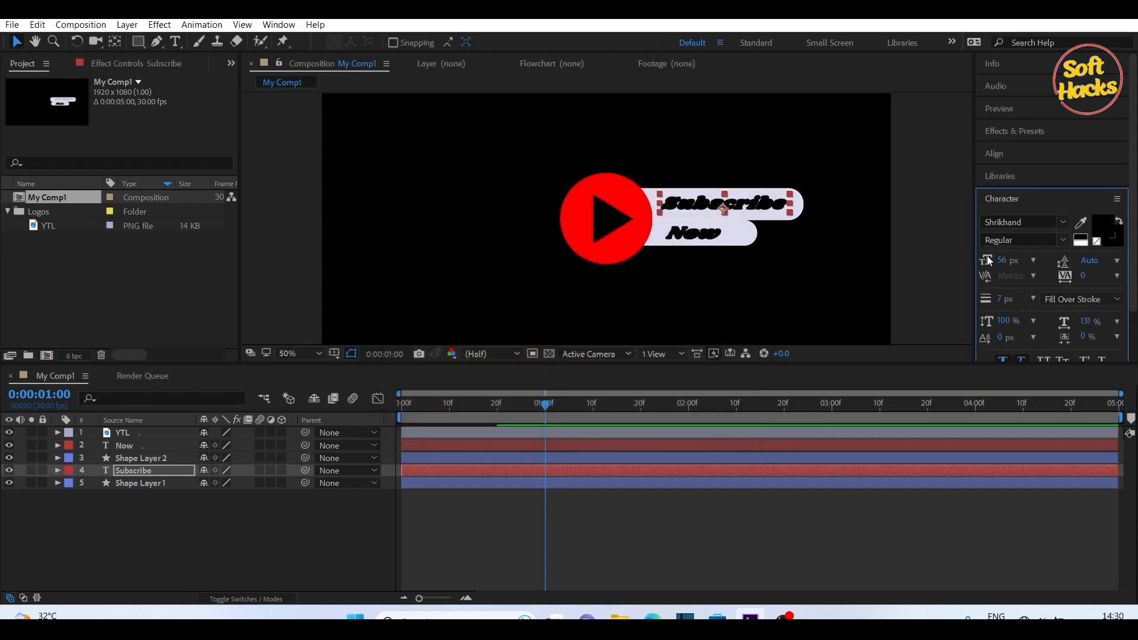
click(945, 211)
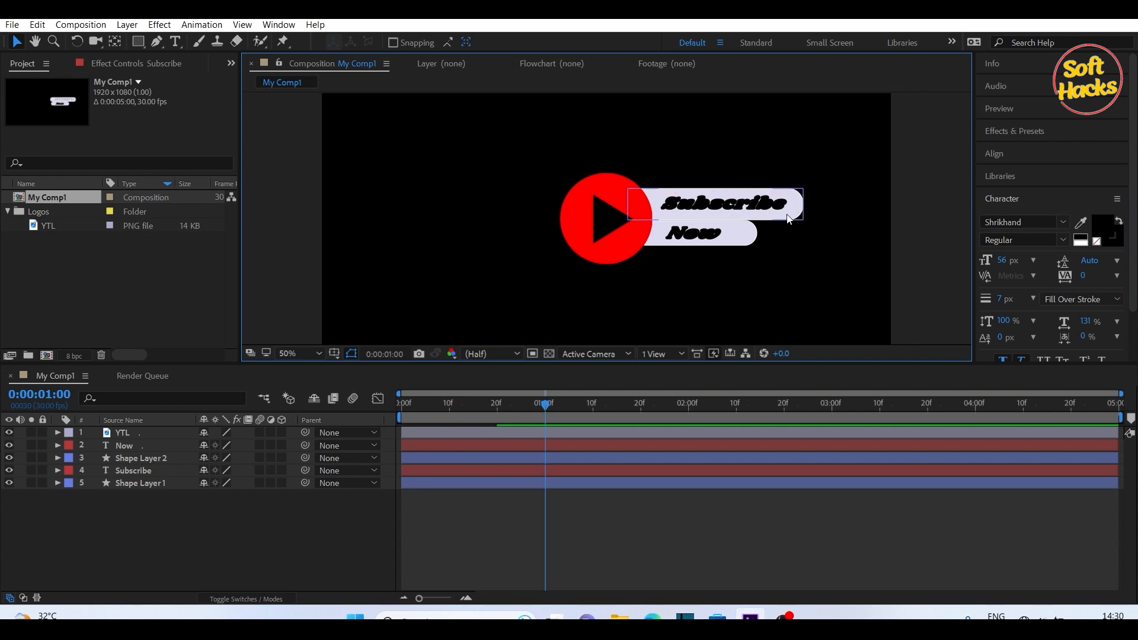
Step: Solo Shape Layer 1 and add a Stroke layer style to it
click(158, 521)
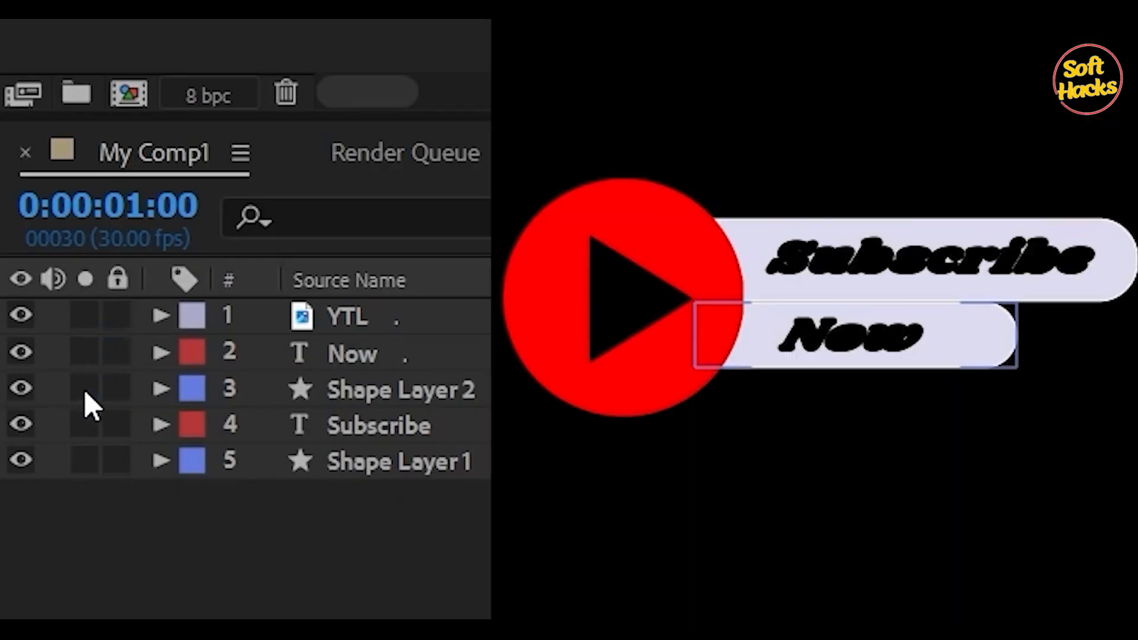
click(85, 388)
click(215, 538)
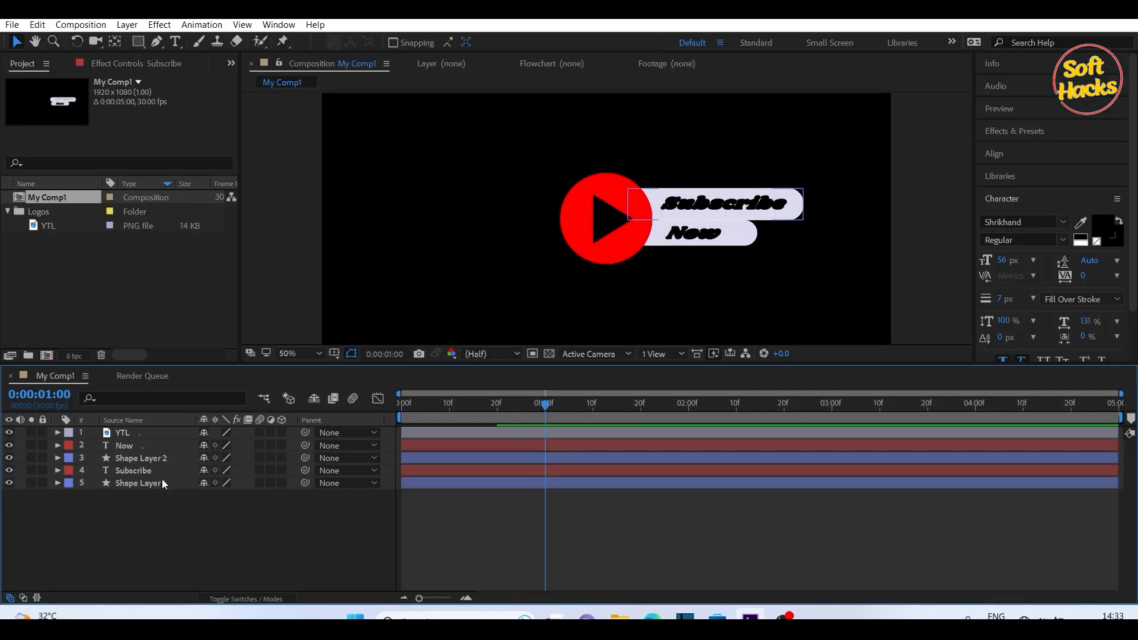
click(32, 483)
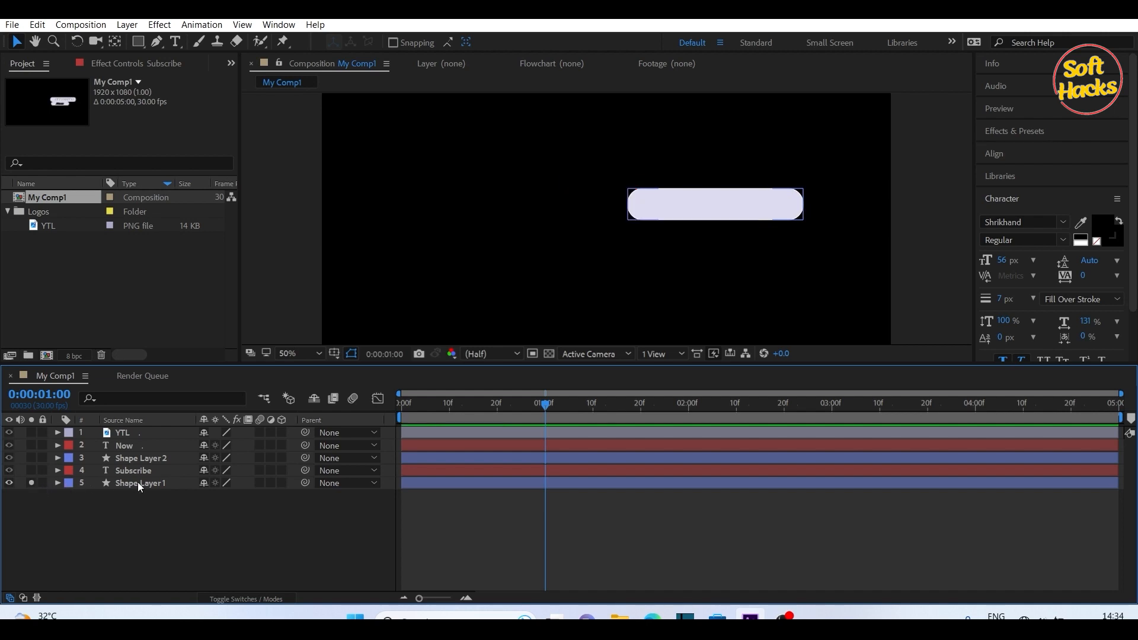
click(137, 482)
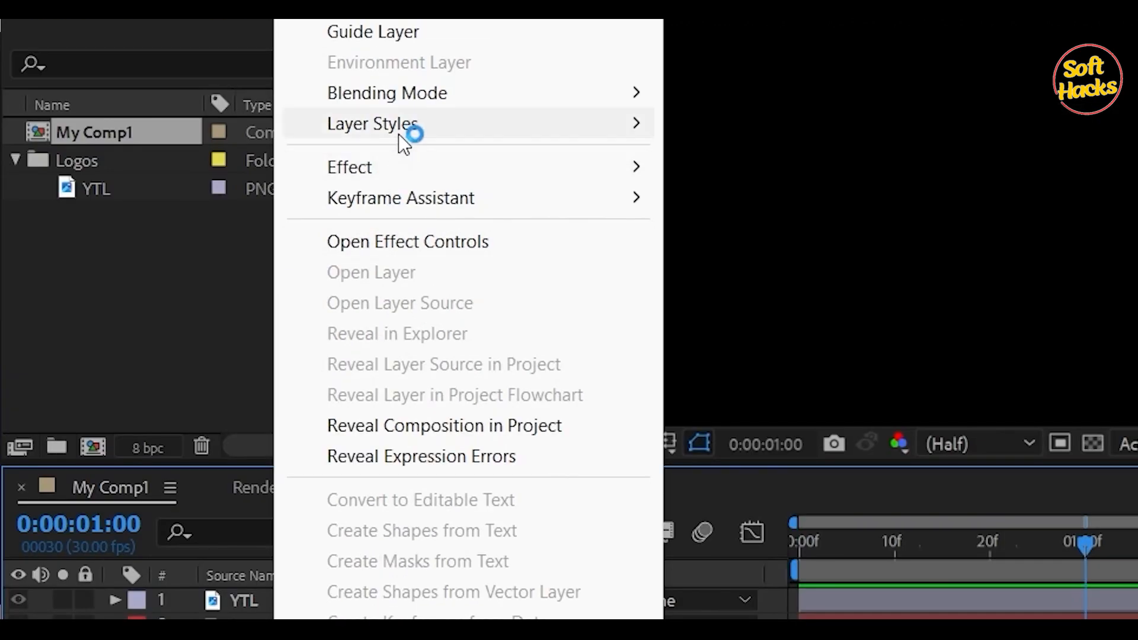
mouse_move(407, 127)
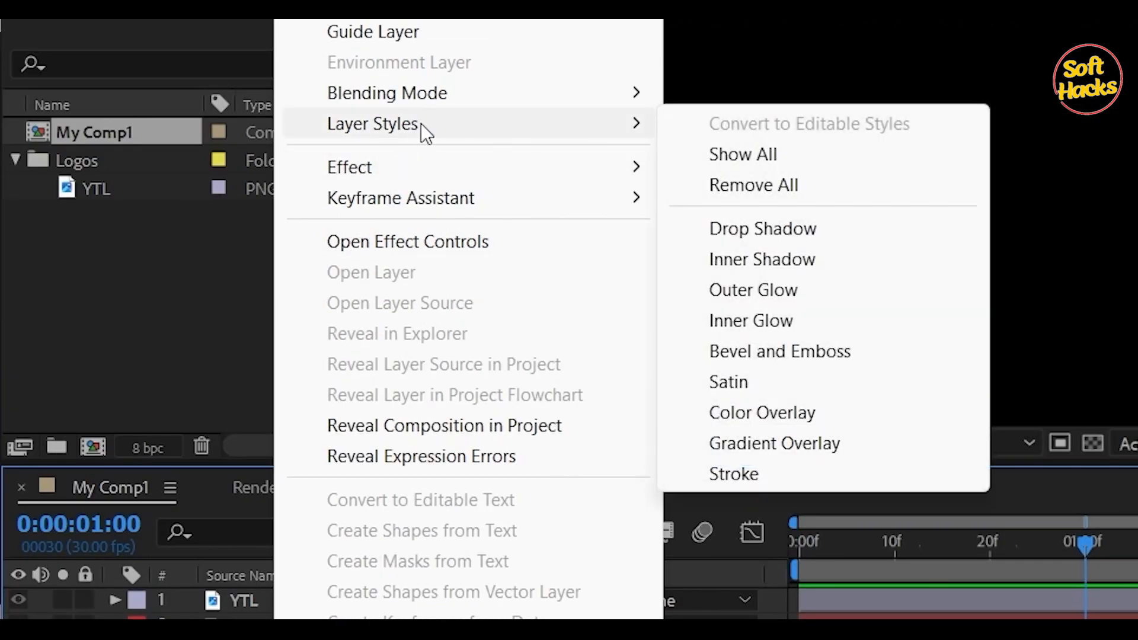
click(752, 477)
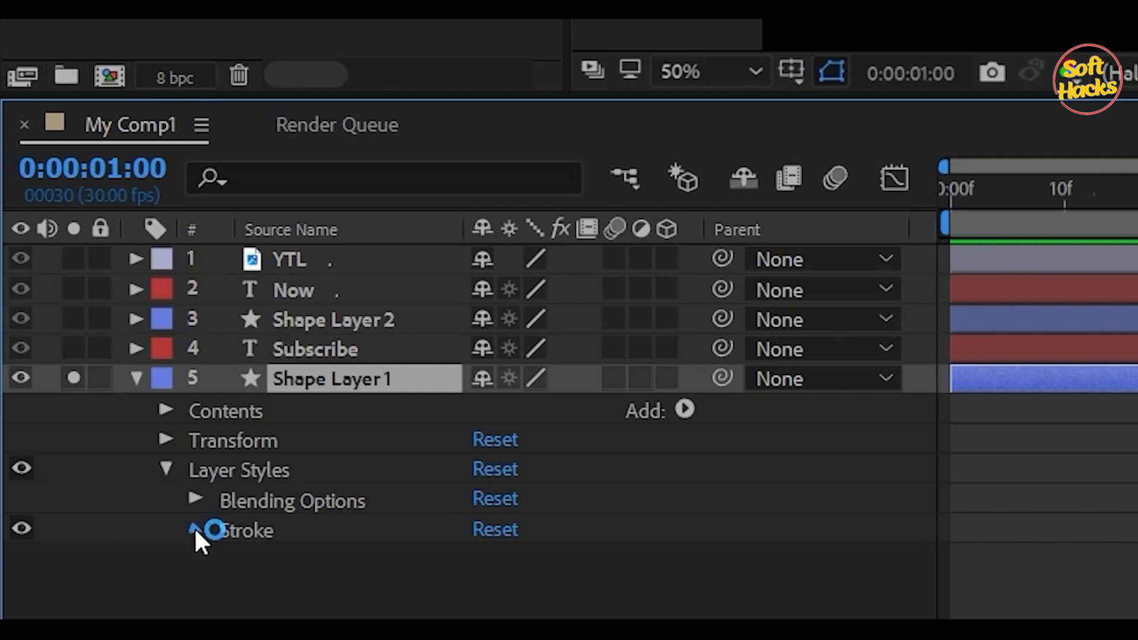
Step: Set the size of Shape Layer 1's Stroke layer style to 6 and turn off the layer's solo
click(83, 546)
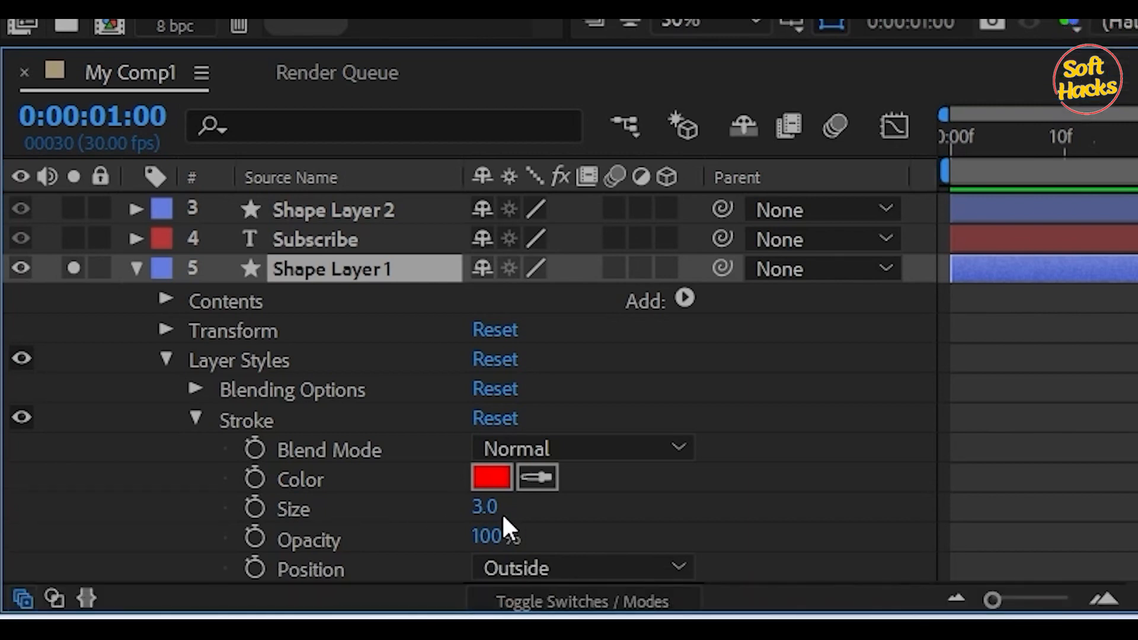
click(485, 507)
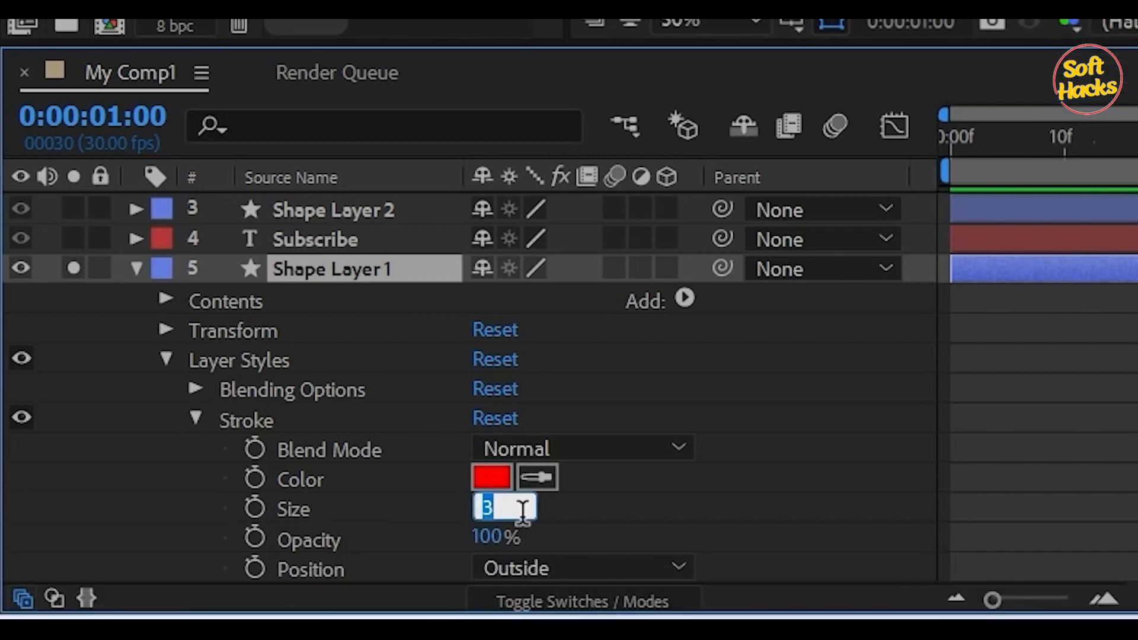
text(6)
key(Return)
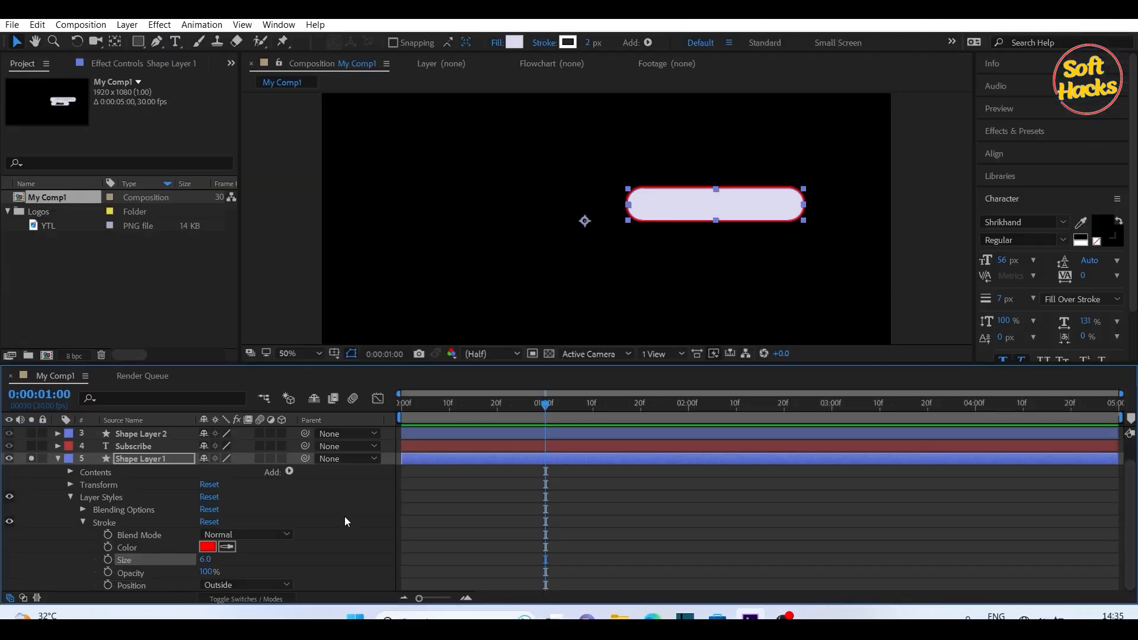
click(152, 492)
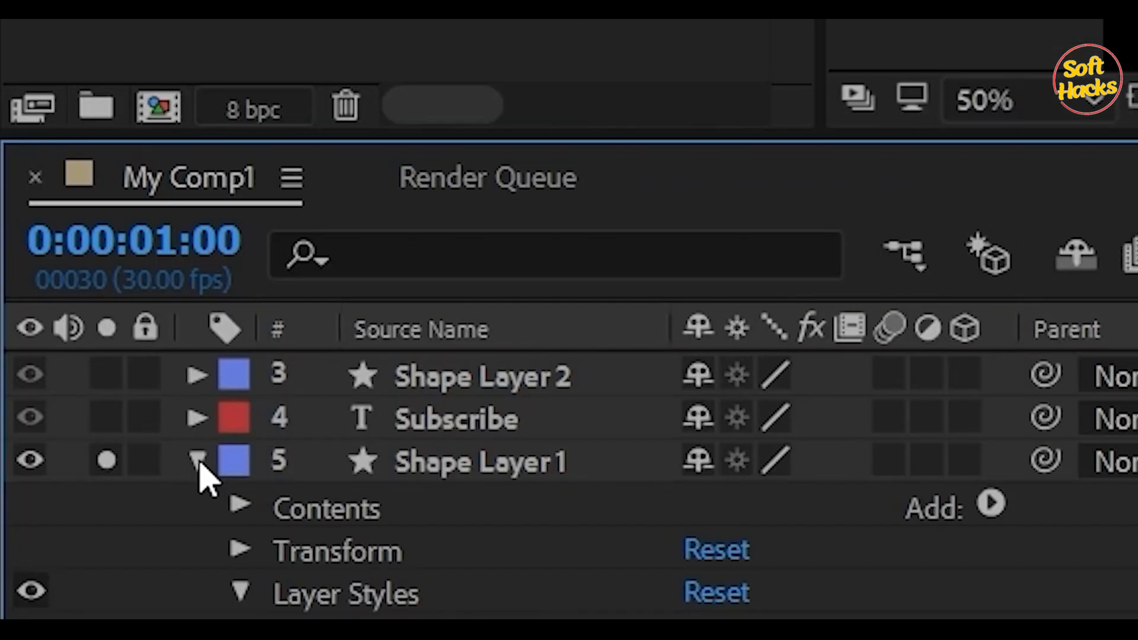
click(198, 460)
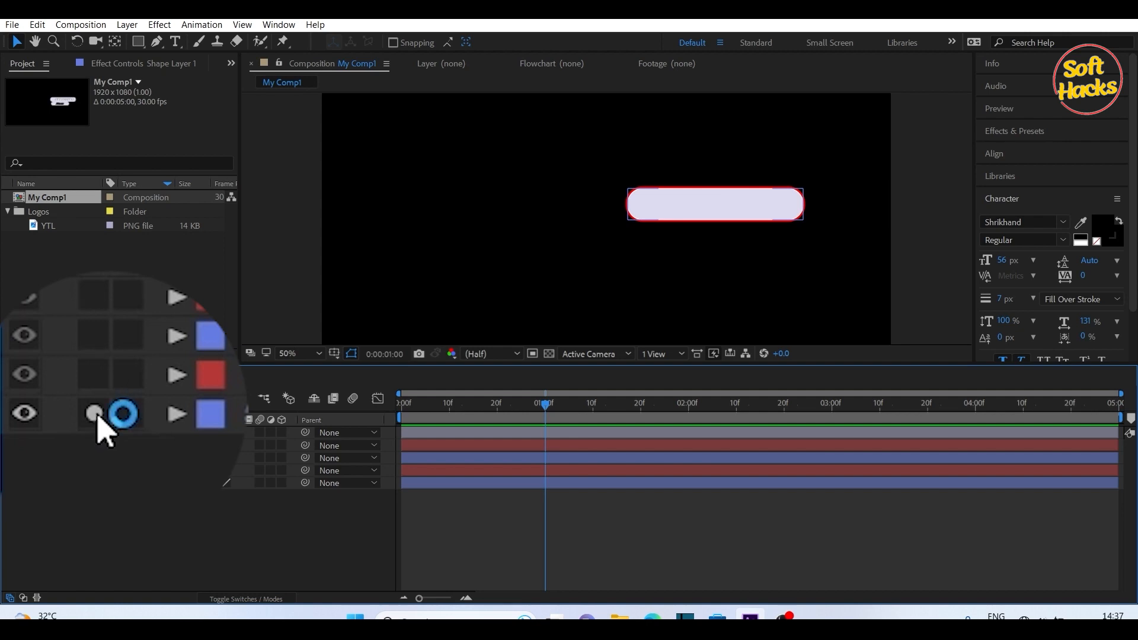
click(31, 483)
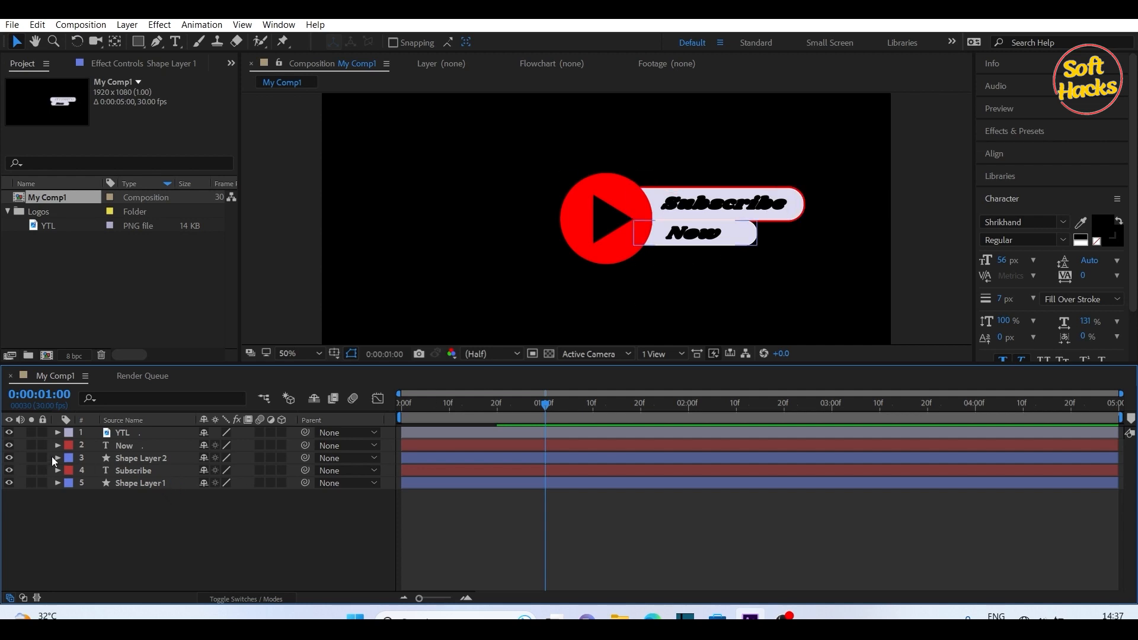
Step: Solo Shape Layer 2 and add a Stroke layer style to it
click(31, 458)
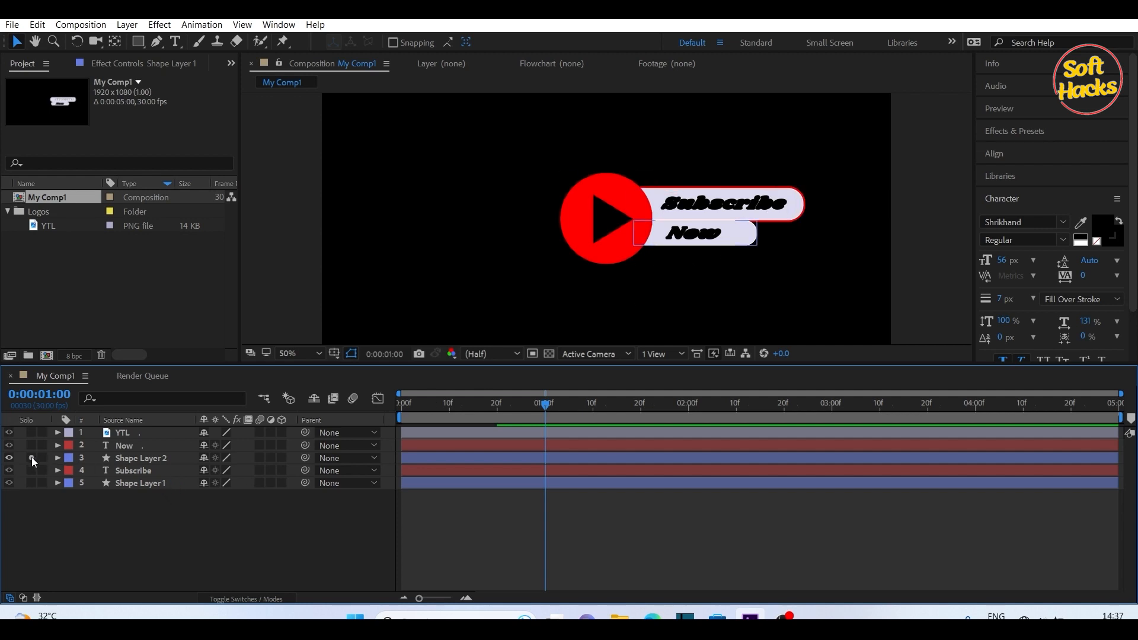
click(132, 460)
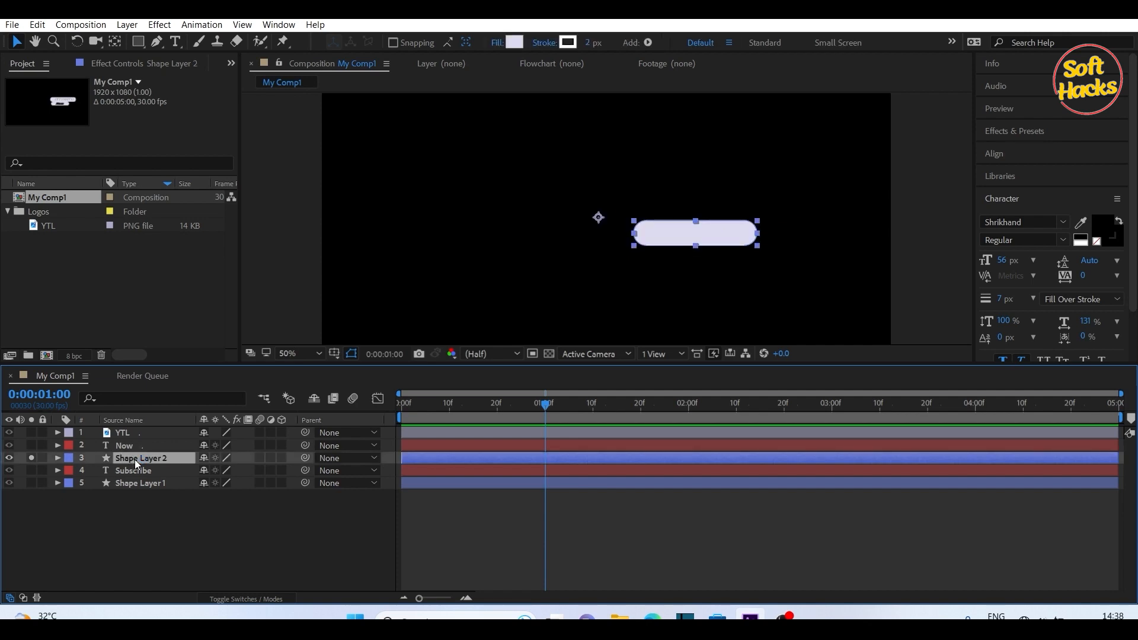
click(126, 24)
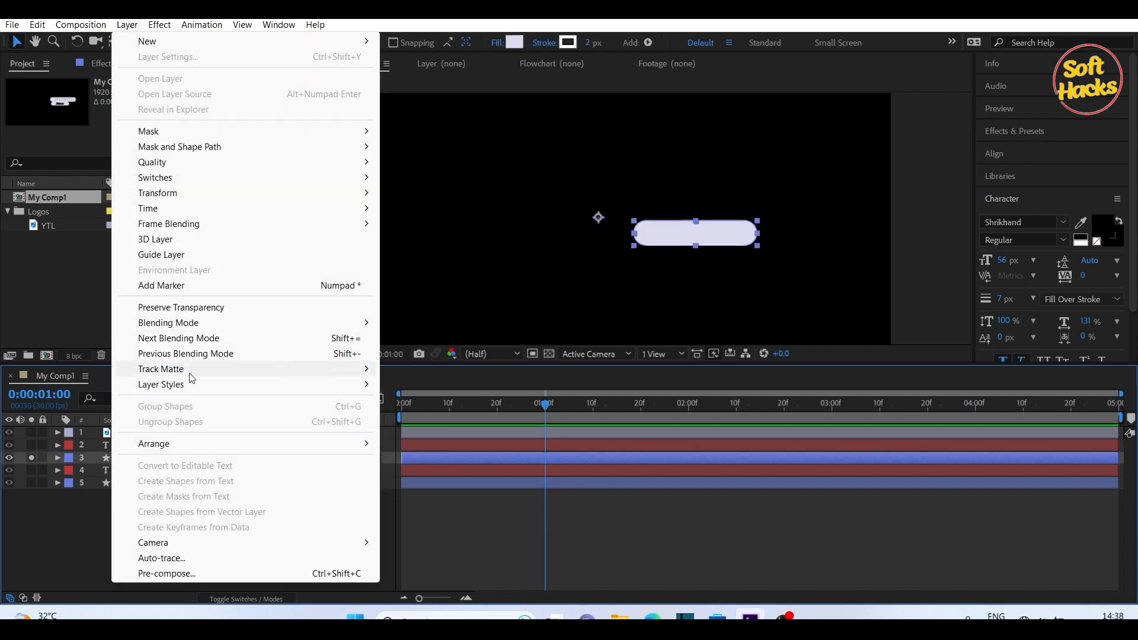
mouse_move(190, 383)
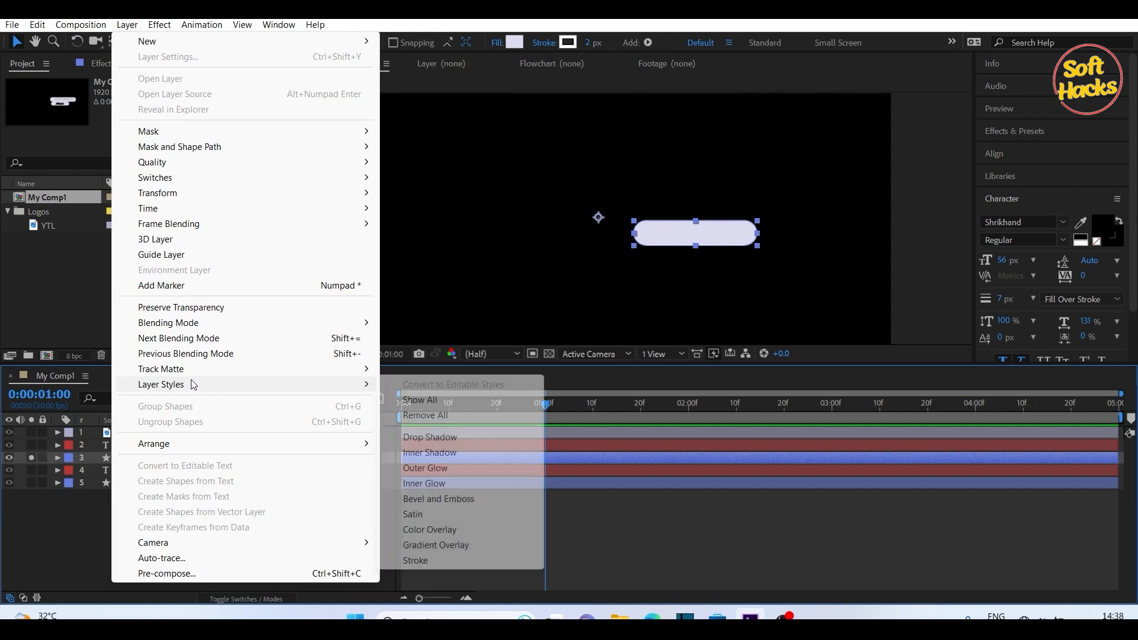
click(426, 561)
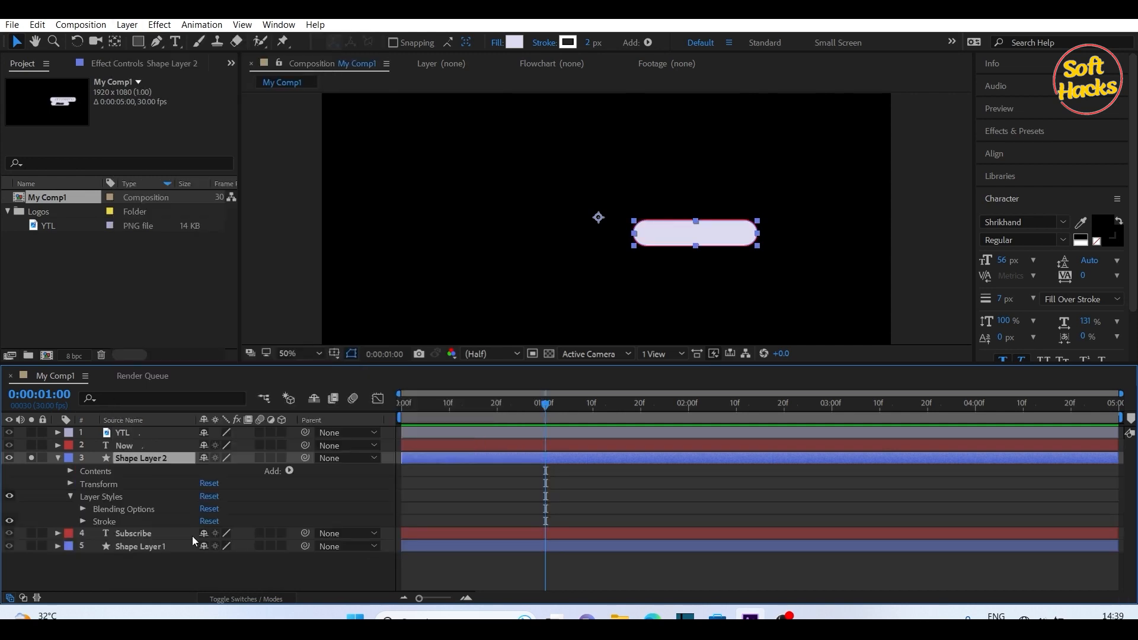
Step: Set the size of Shape Layer 2's Stroke layer style to 6, collapse the layer and turn off its solo
click(83, 521)
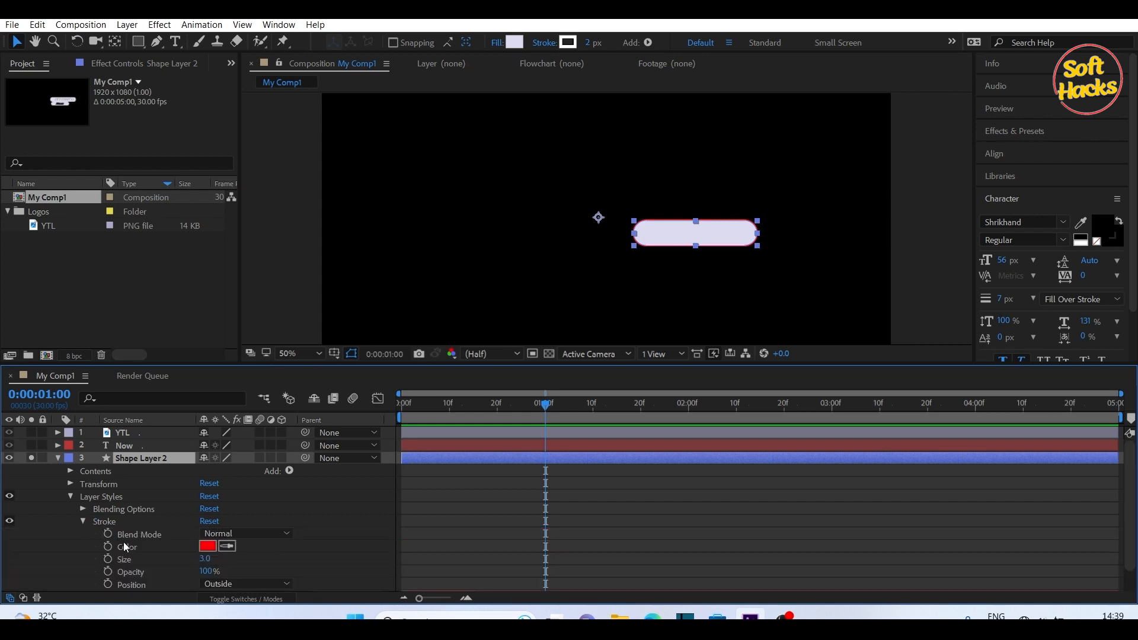
click(205, 559)
text(6)
key(Return)
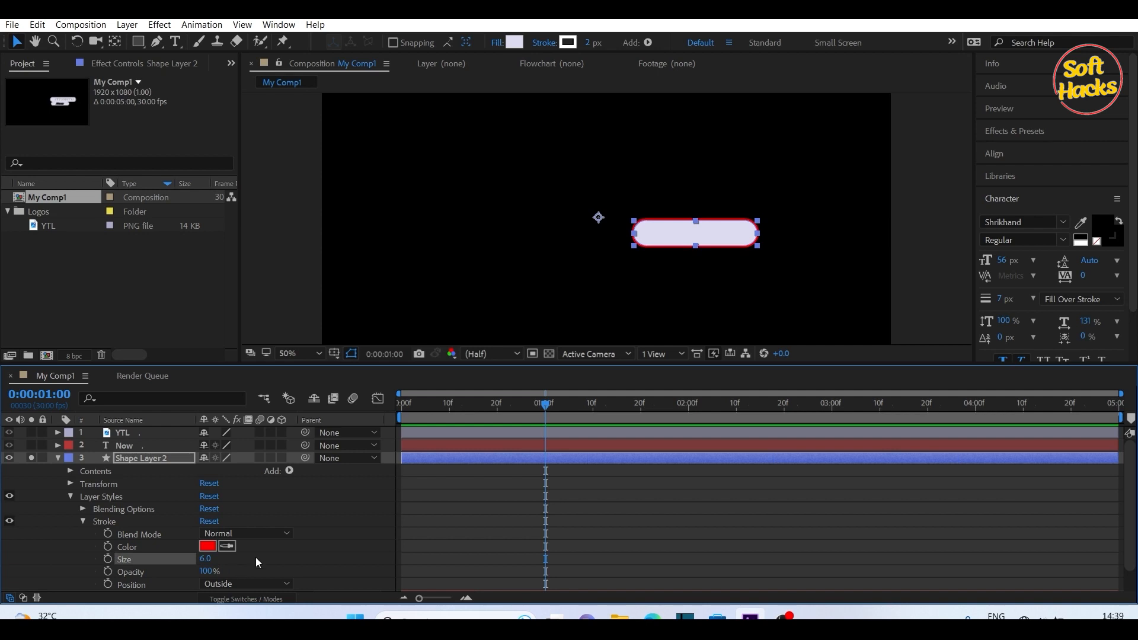
click(58, 458)
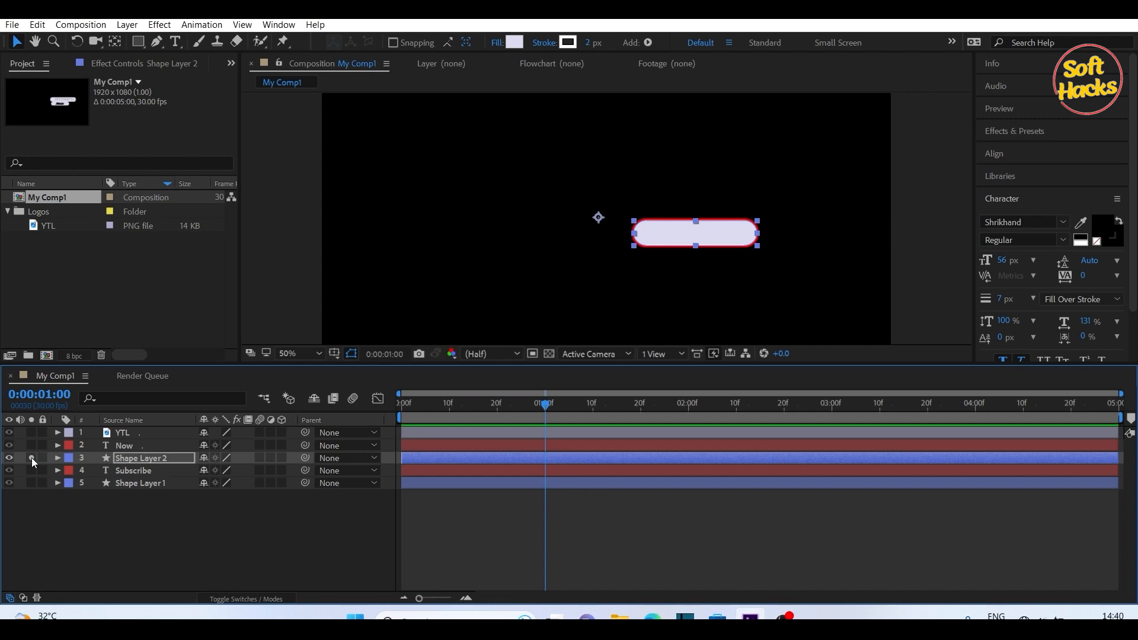
click(31, 458)
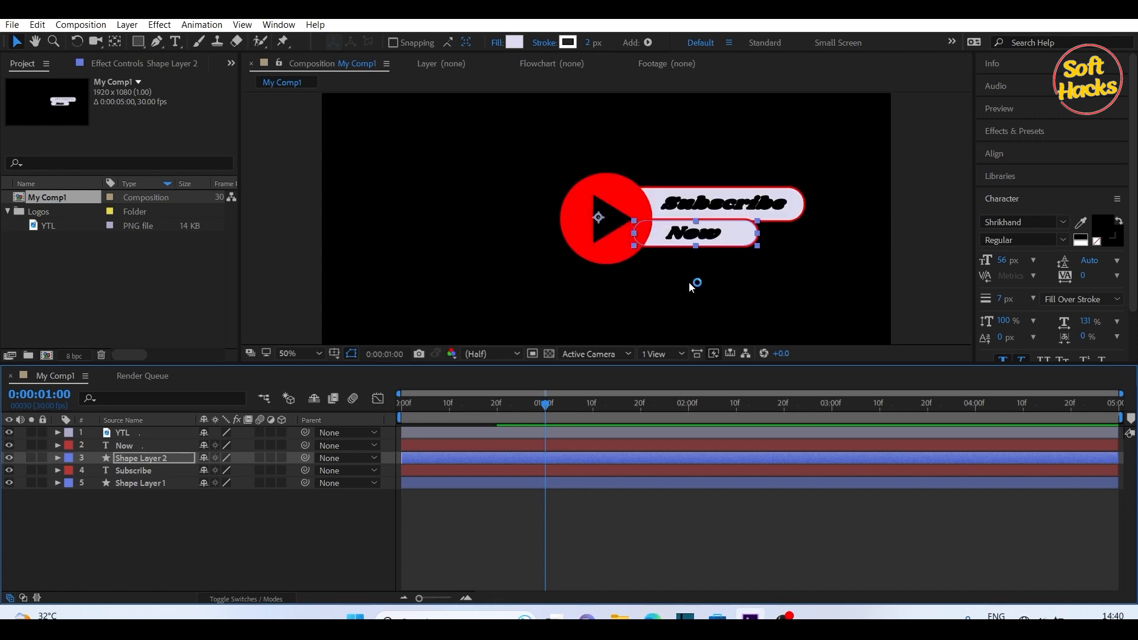
click(745, 269)
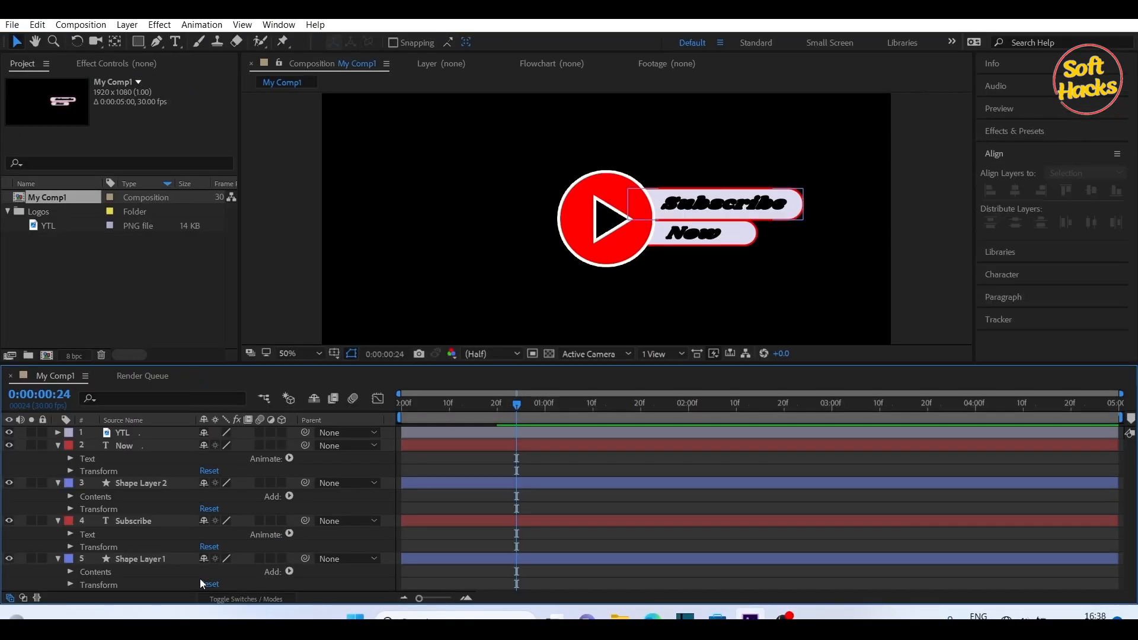
Step: Collapse the layers to show only the YTL logo's keyframed Scale property, and turn on the composition's transparency grid
key(u)
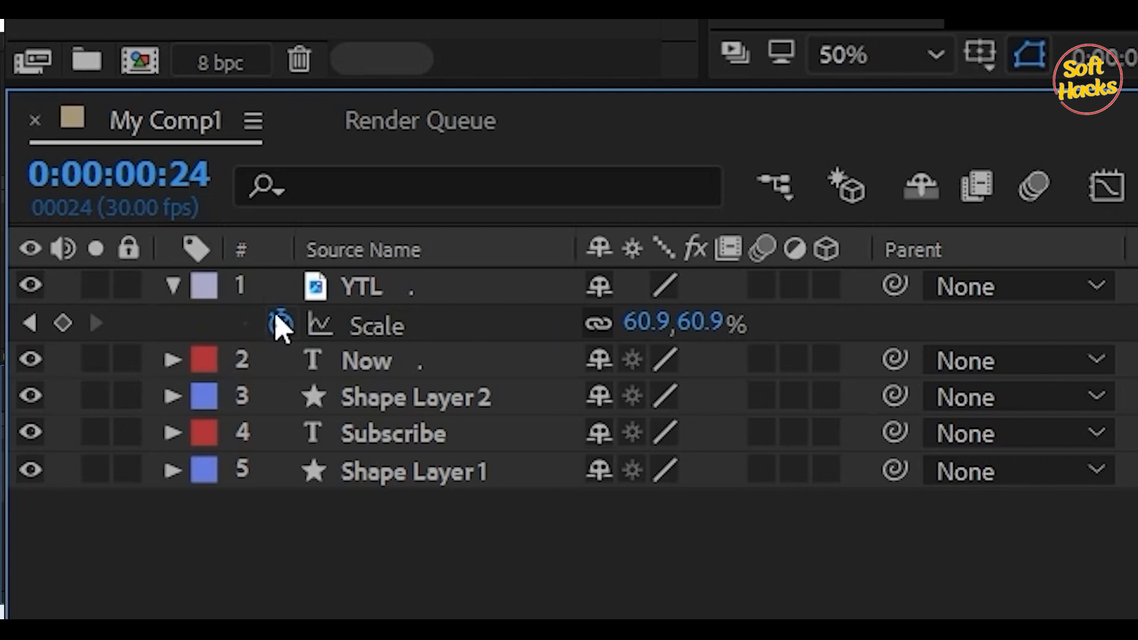
click(202, 315)
click(597, 287)
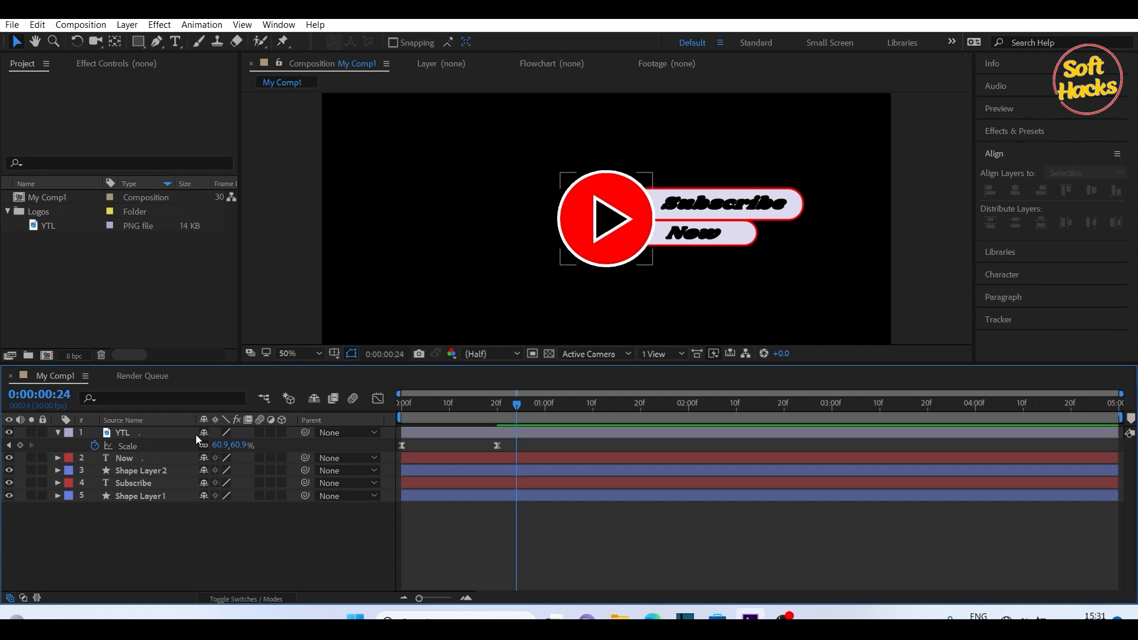
key(u)
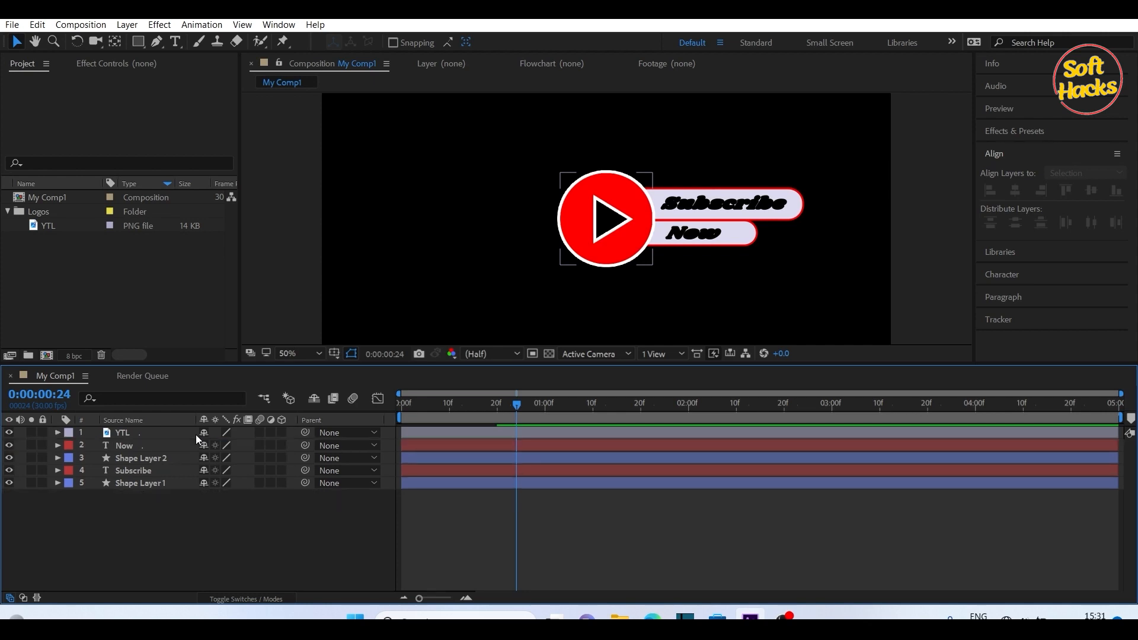
key(u)
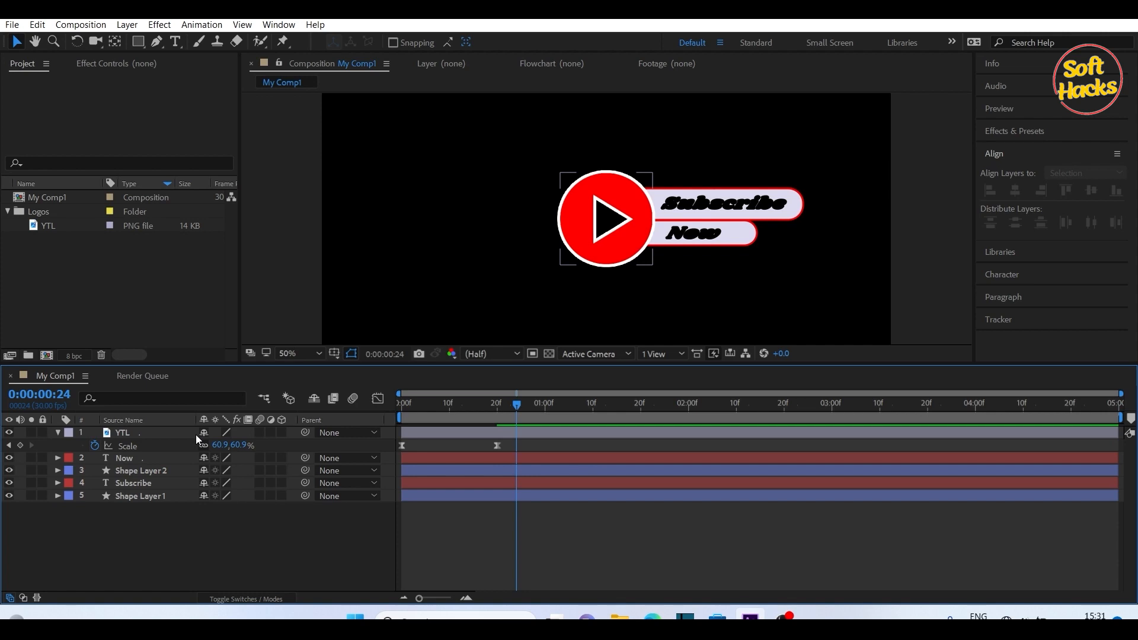
key(u)
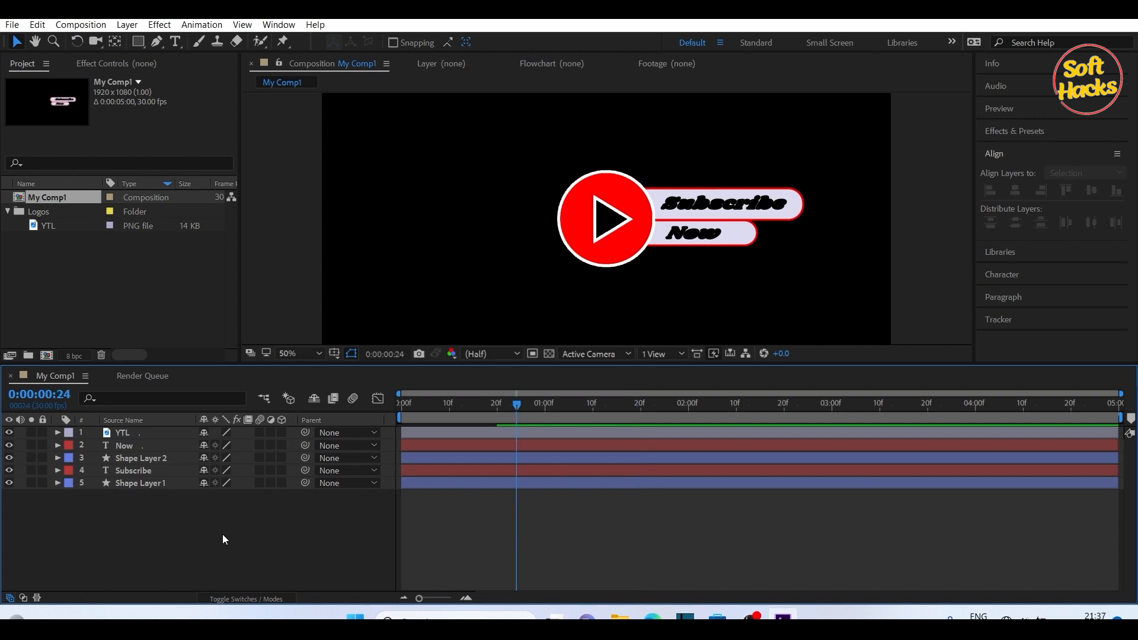
key(u)
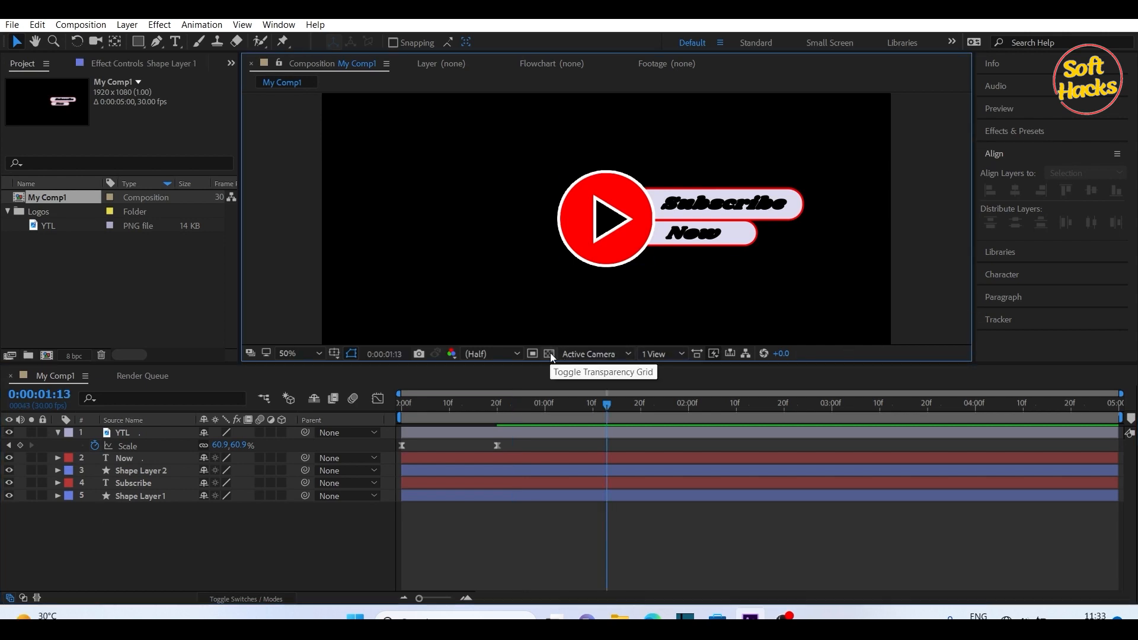
click(549, 353)
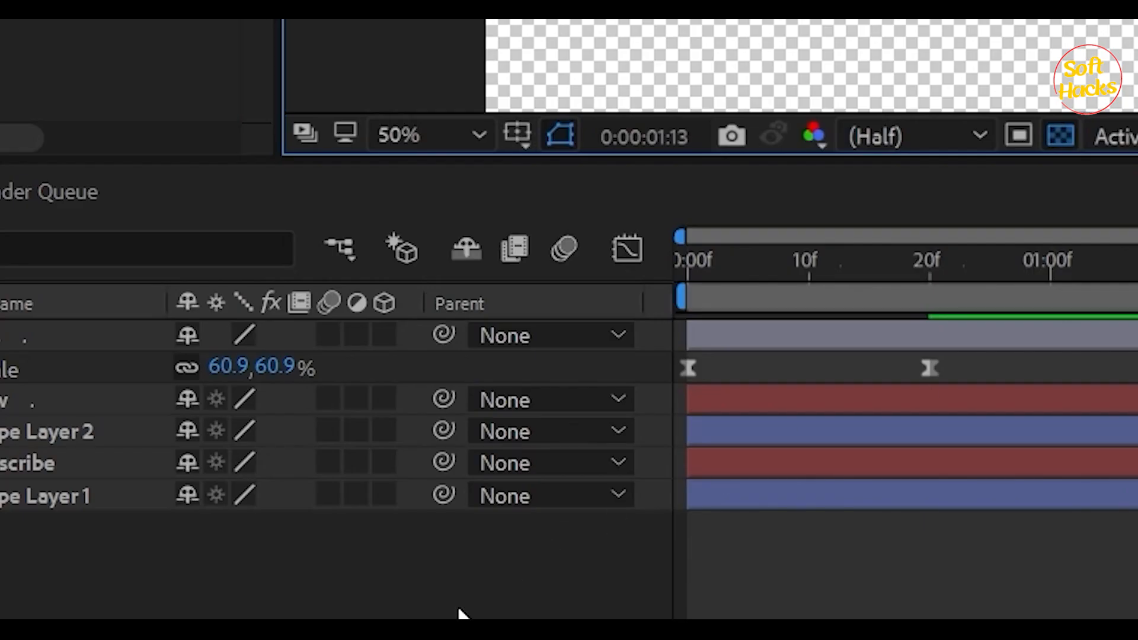
click(311, 540)
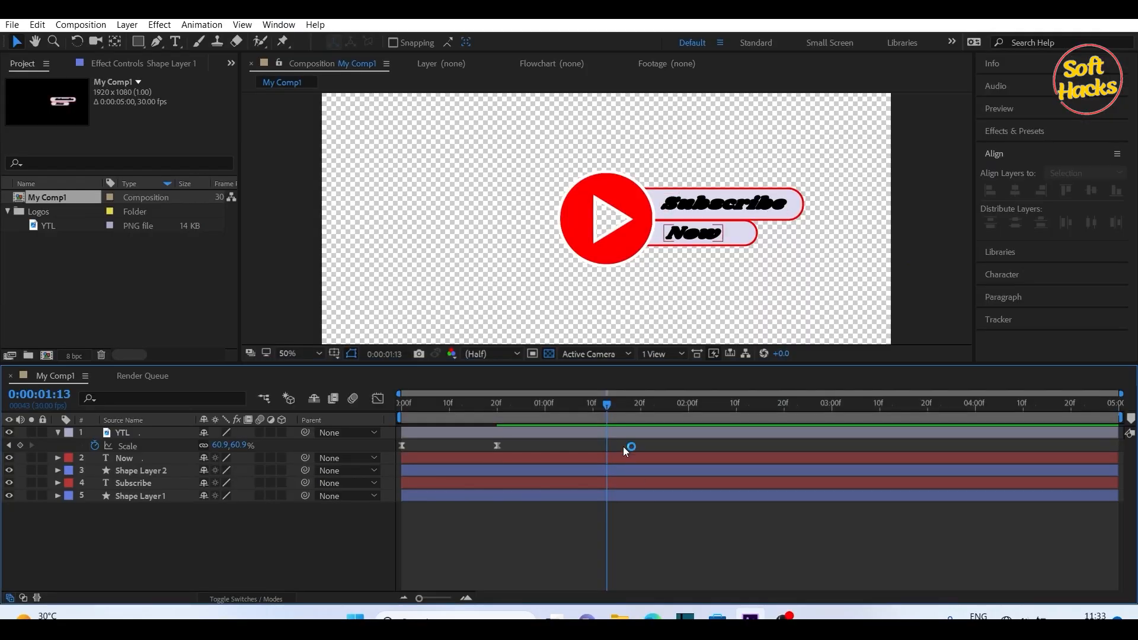
Step: Go to 0:00:00:20 and reveal the Position property of Shape Layer 1 and Shape Layer 2 together
drag(606, 404, 509, 412)
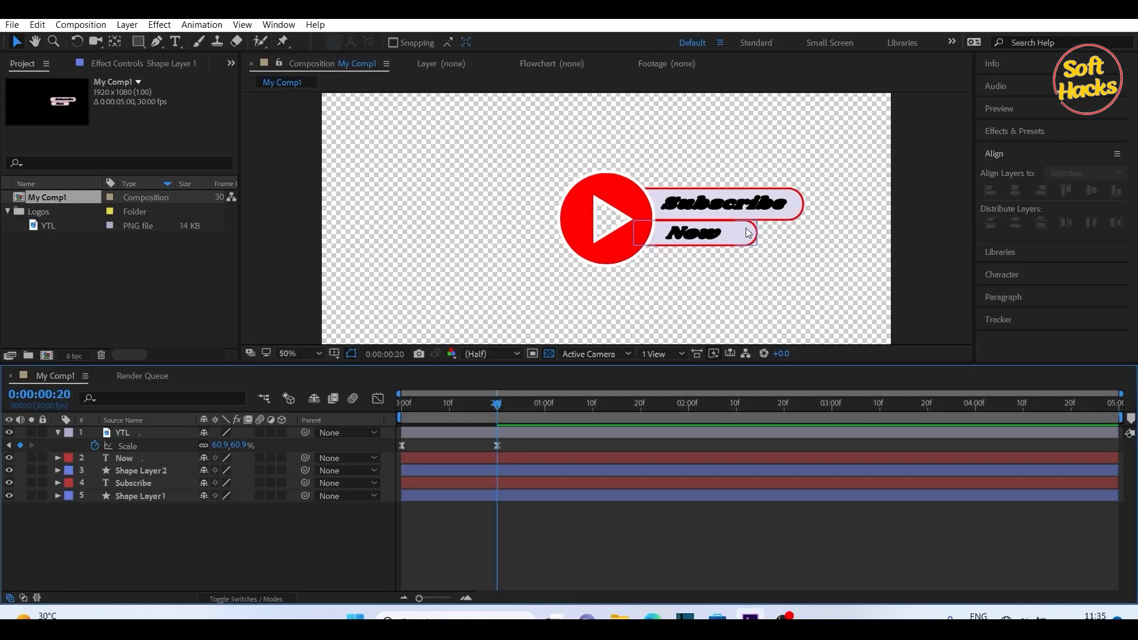
click(140, 497)
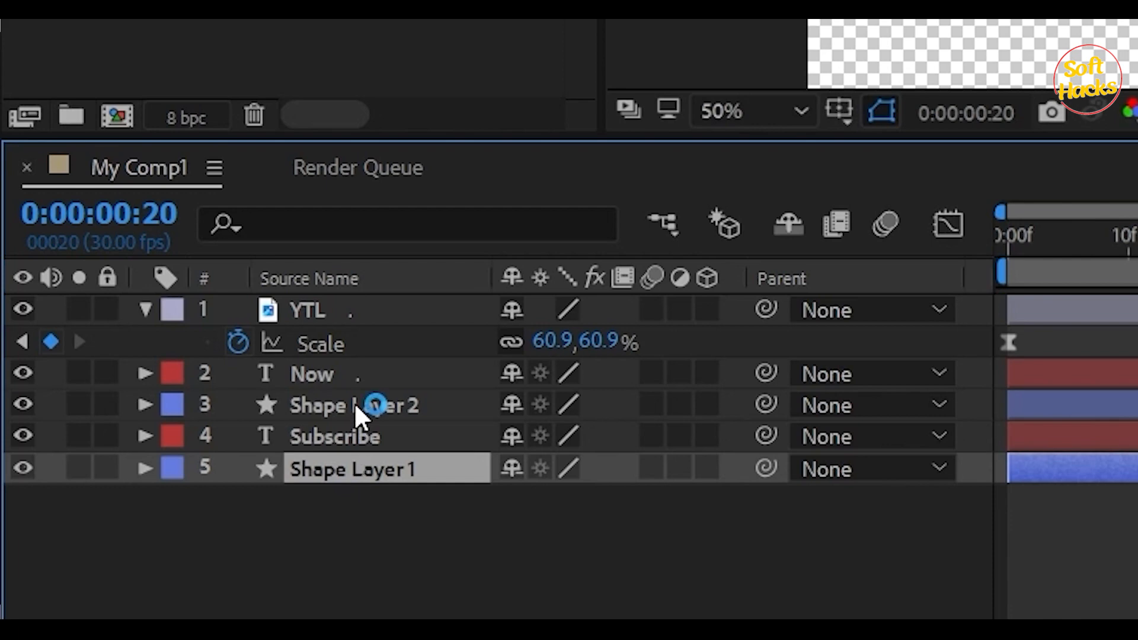
ctrl+click(373, 399)
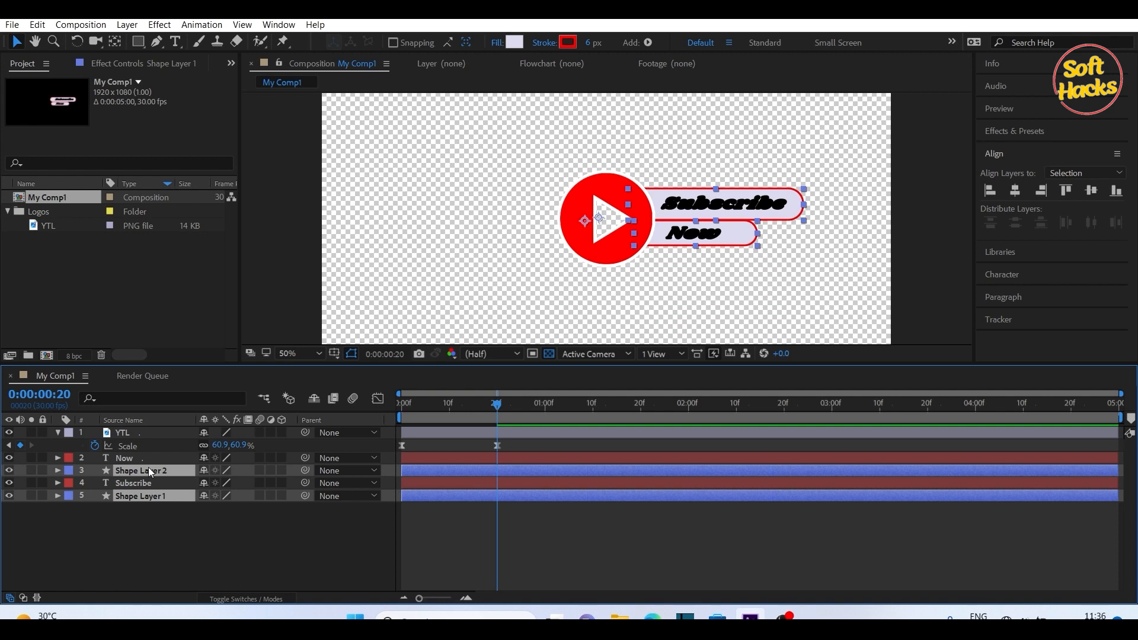
key(p)
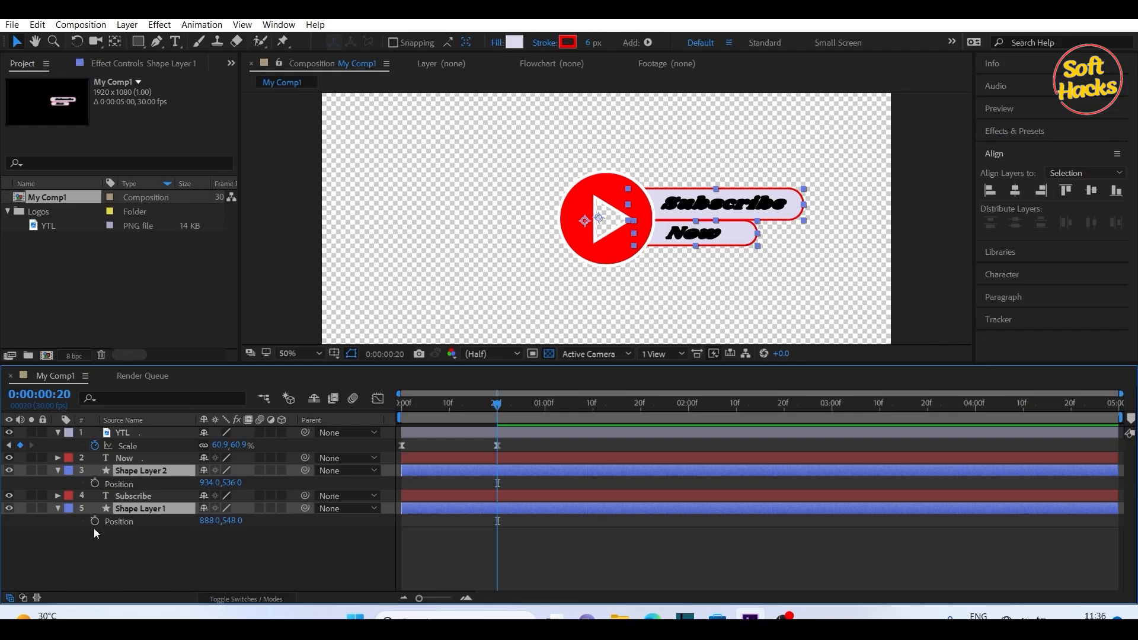
Step: Show the rulers and place a vertical guide through the play triangle of the YouTube logo
click(474, 206)
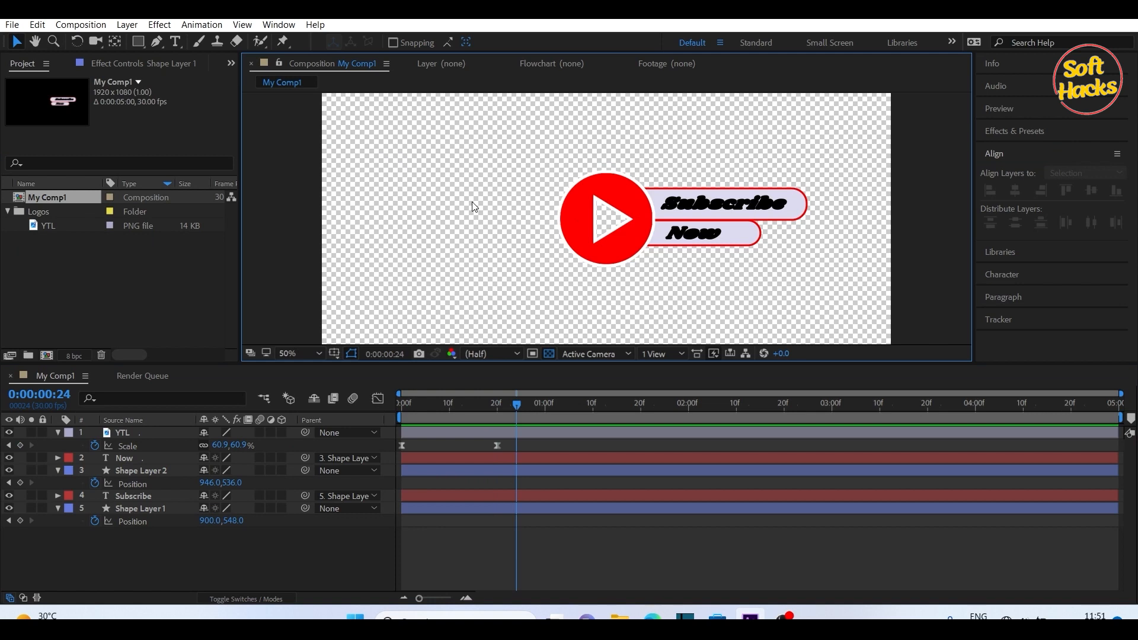
key(ctrl+r)
click(243, 25)
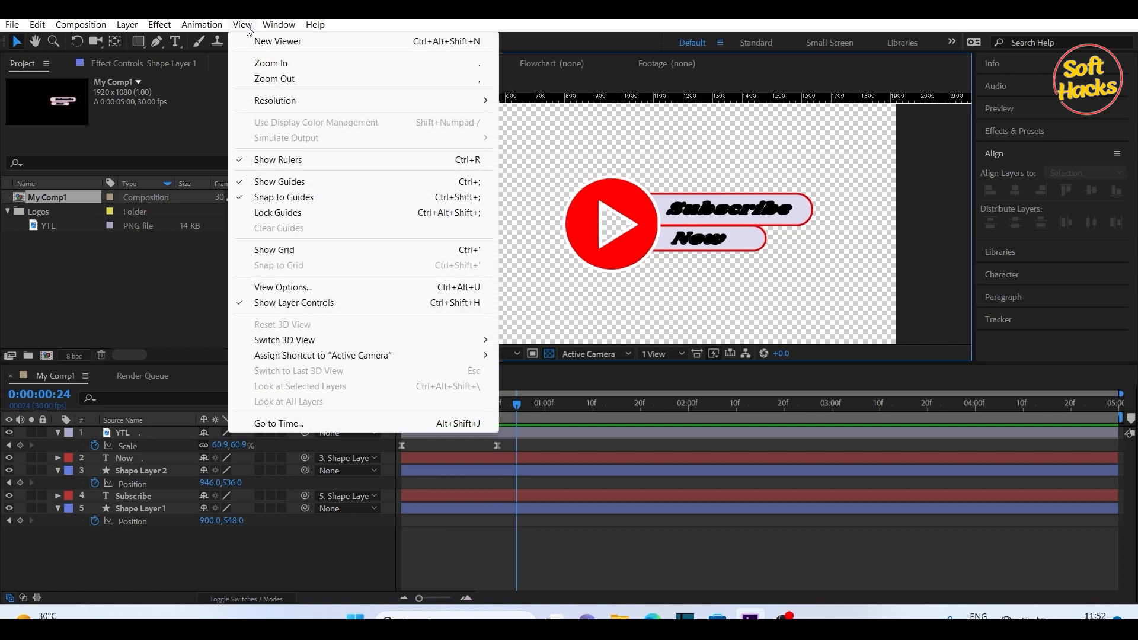
click(537, 148)
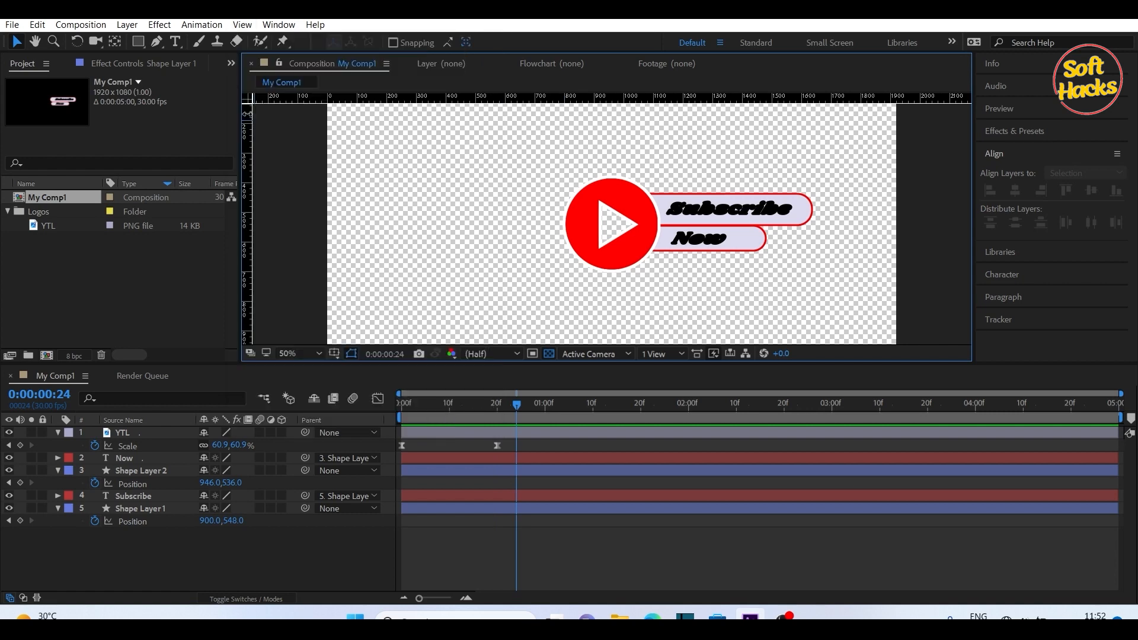
drag(246, 114, 627, 160)
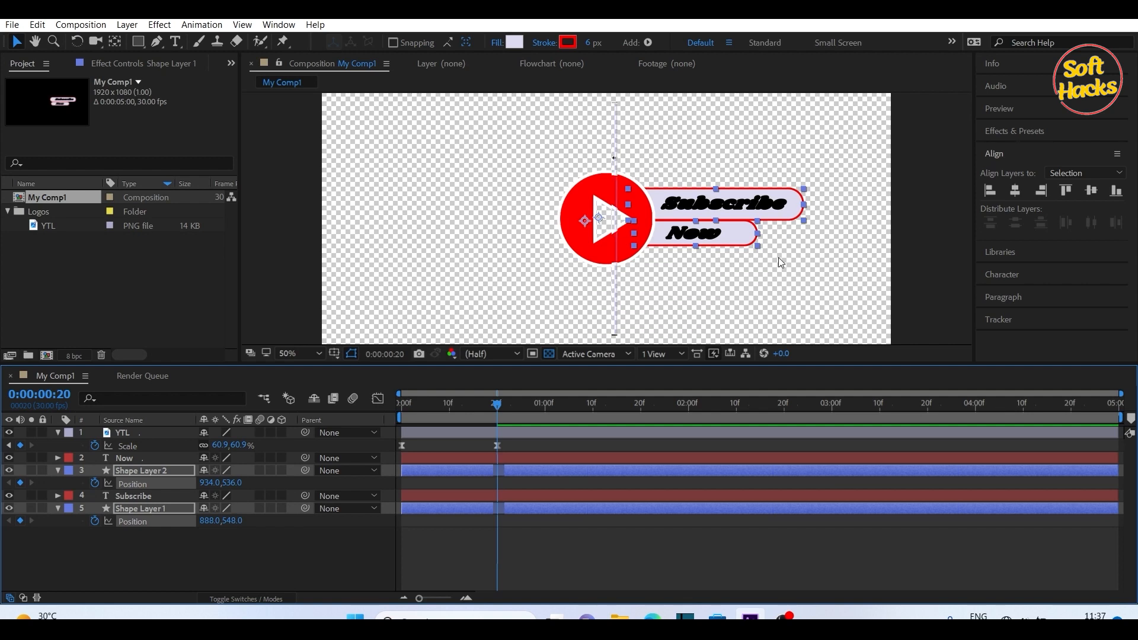
Step: Keyframe both shape layers at 0:00:00:20, moved left behind the logo to positions 174, 536 (Shape Layer 2) and 128, 548 (Shape Layer 1)
drag(745, 213, 520, 213)
click(580, 290)
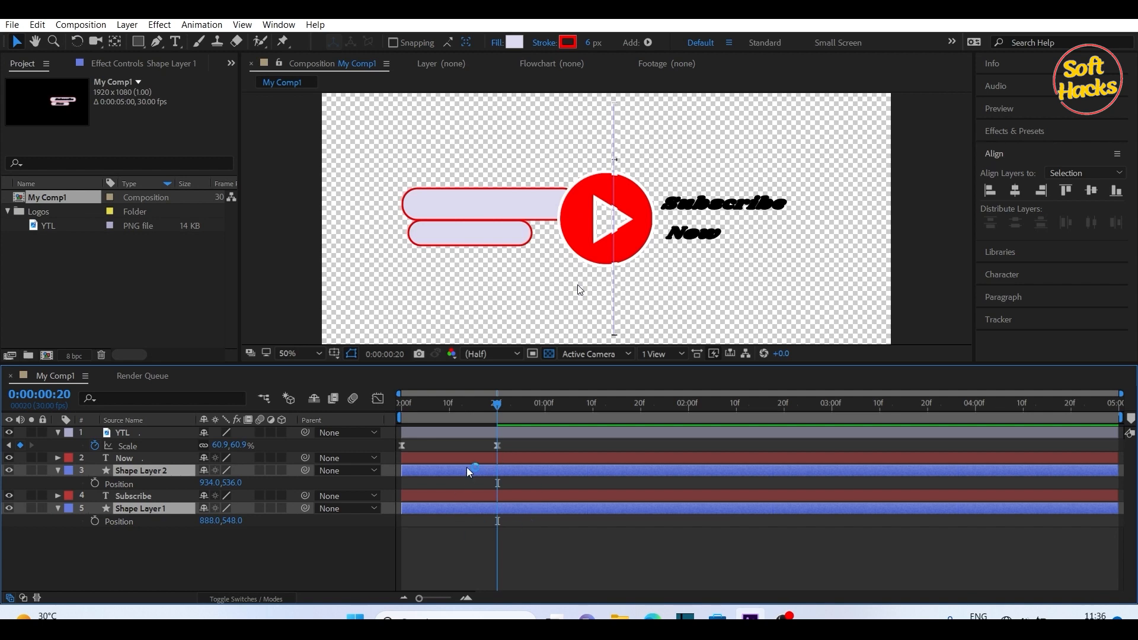
click(96, 484)
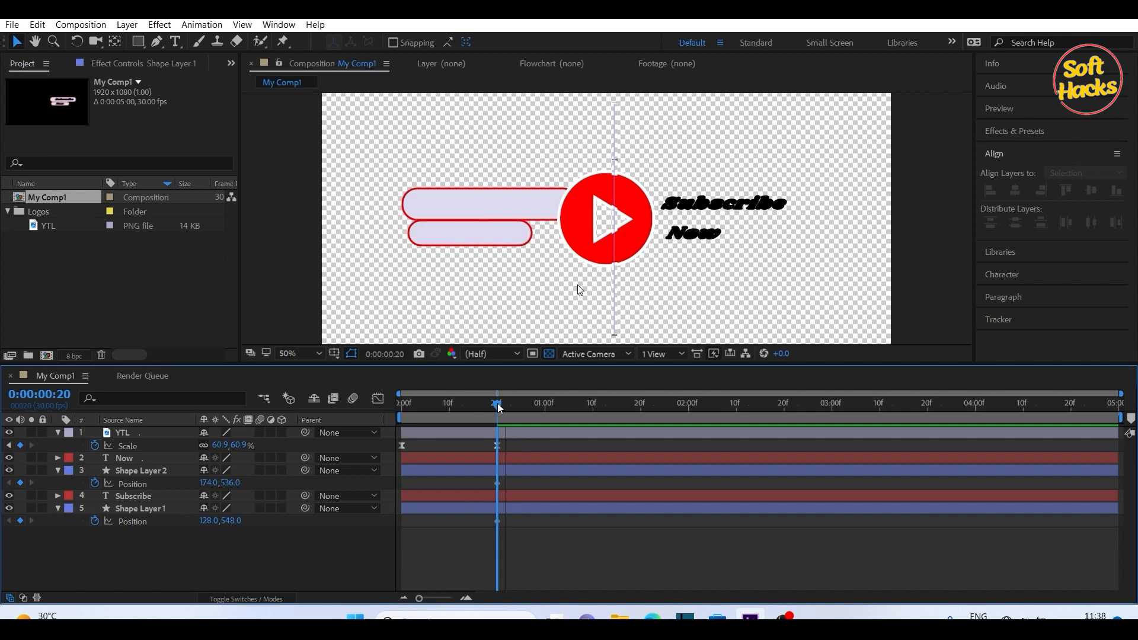
Step: Keyframe both shape layers at 0:00:00:22, moved back behind the text to positions 946, 536 (Shape Layer 2) and 900, 548 (Shape Layer 1)
drag(498, 404, 507, 404)
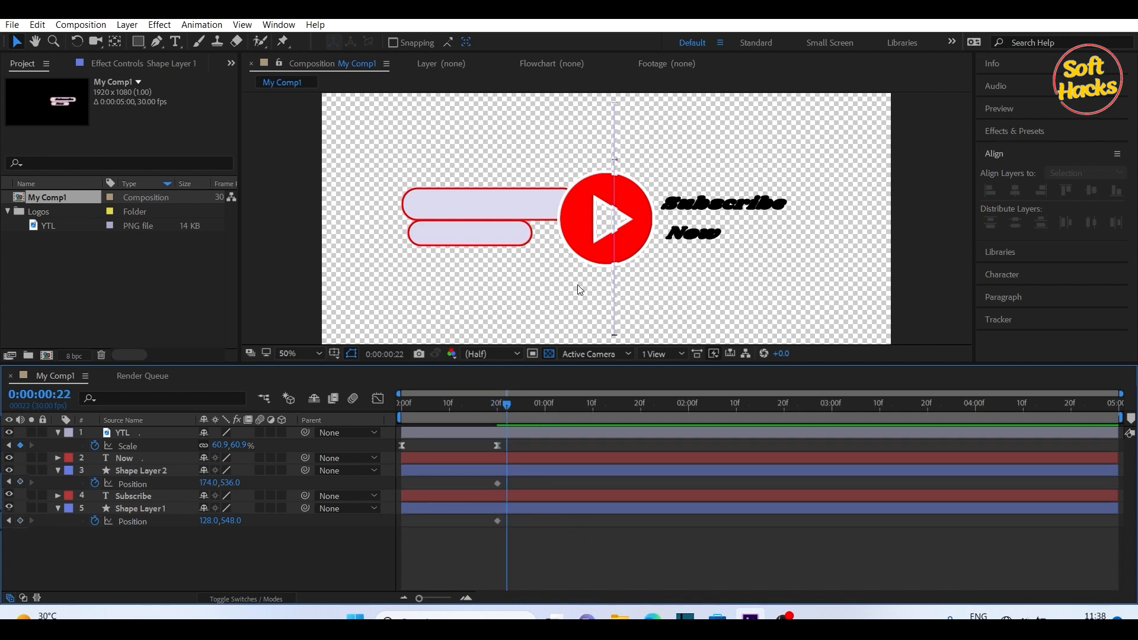
drag(516, 214, 747, 214)
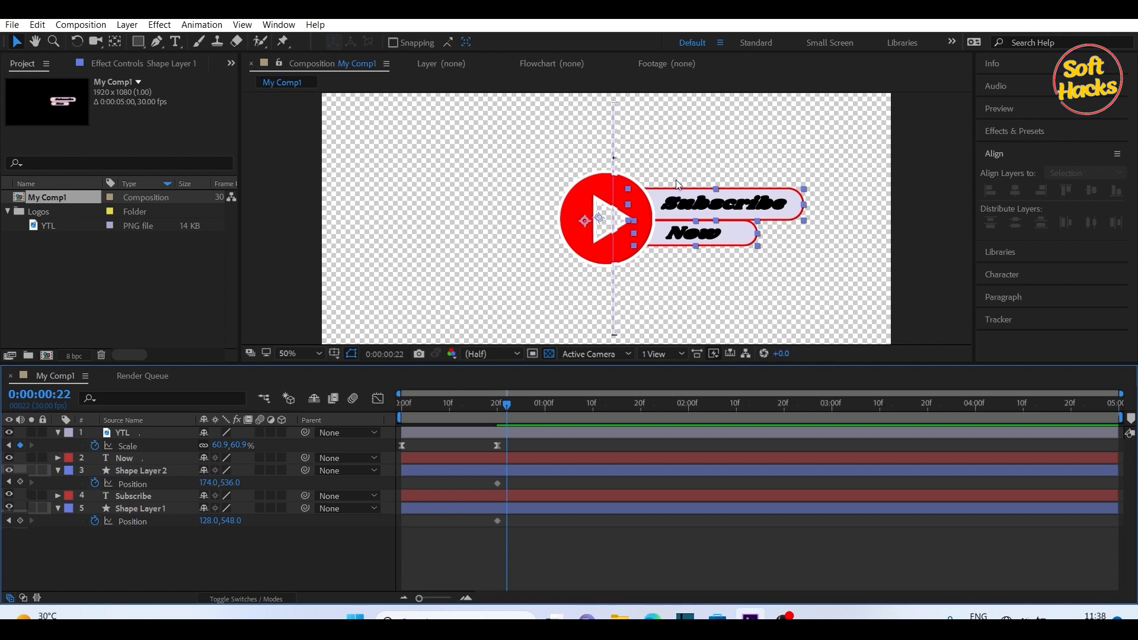
click(744, 290)
click(20, 482)
click(21, 520)
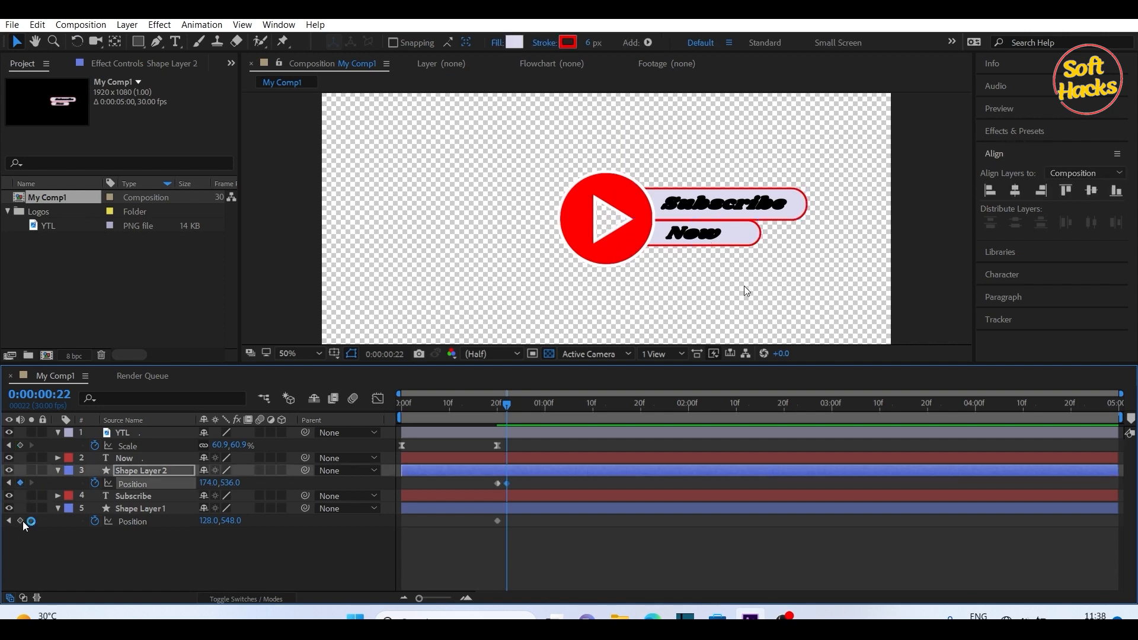
click(746, 291)
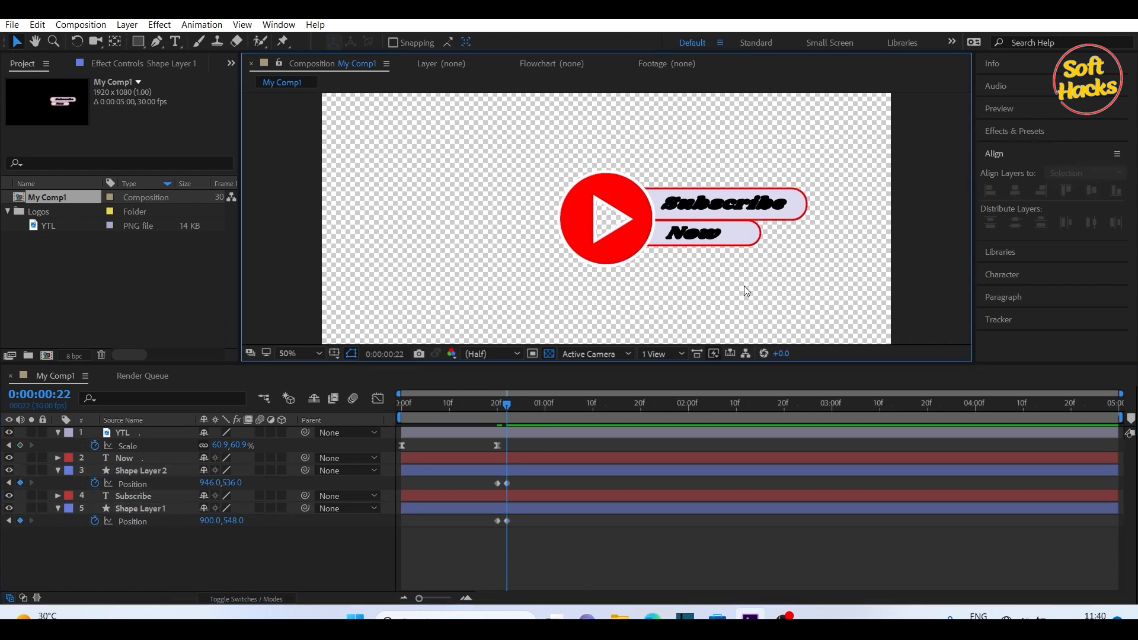
Step: Preview the shape layers' slide animation from the start of the composition and stop at 0:00:01:01
key(Home)
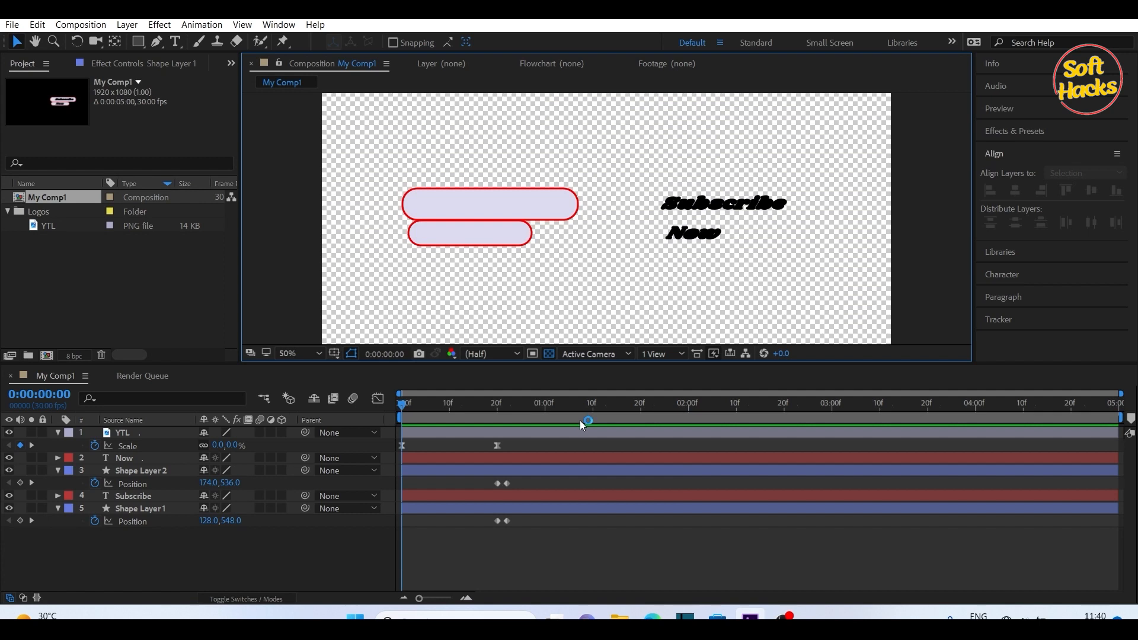
click(579, 421)
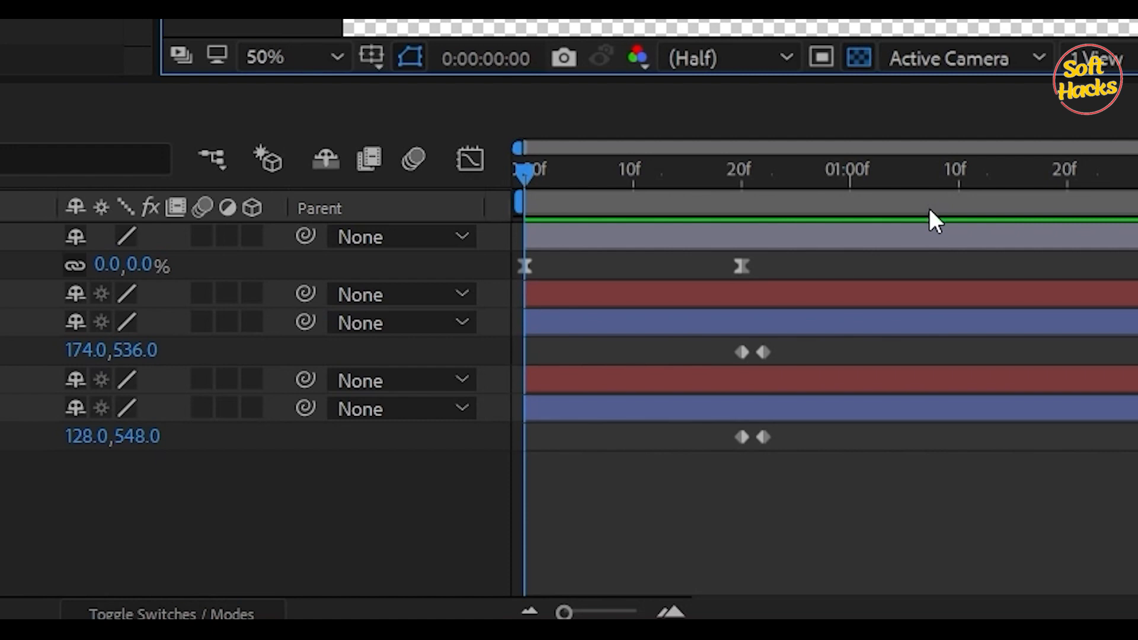
click(930, 211)
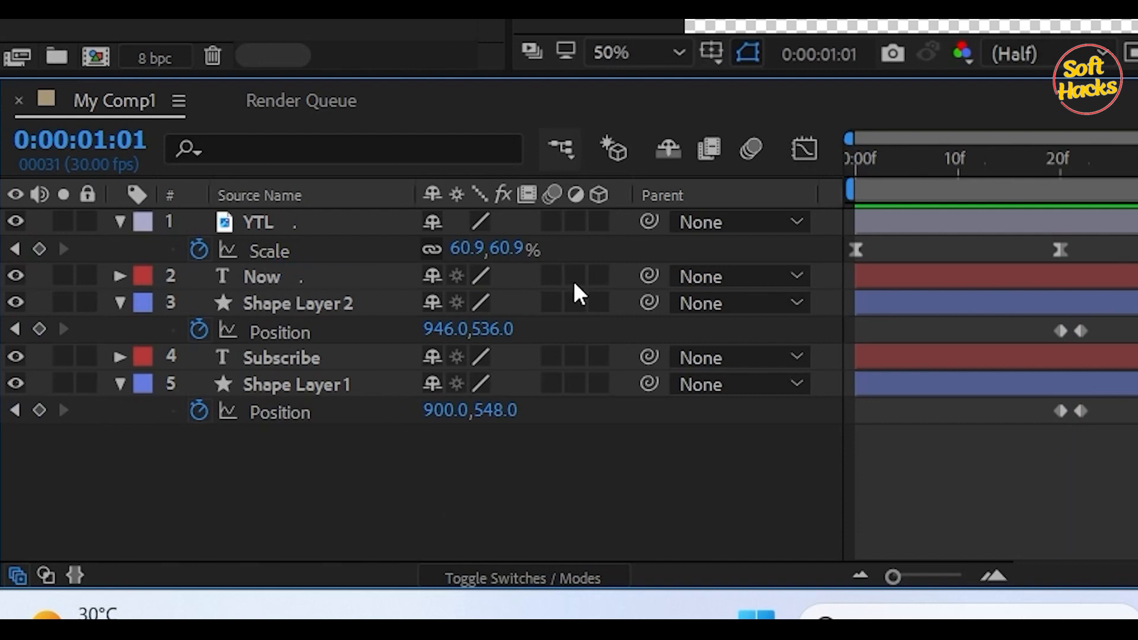
Step: Parent the Now text to Shape Layer 2 and the Subscribe text to Shape Layer 1, and preview from the start
drag(649, 276, 281, 305)
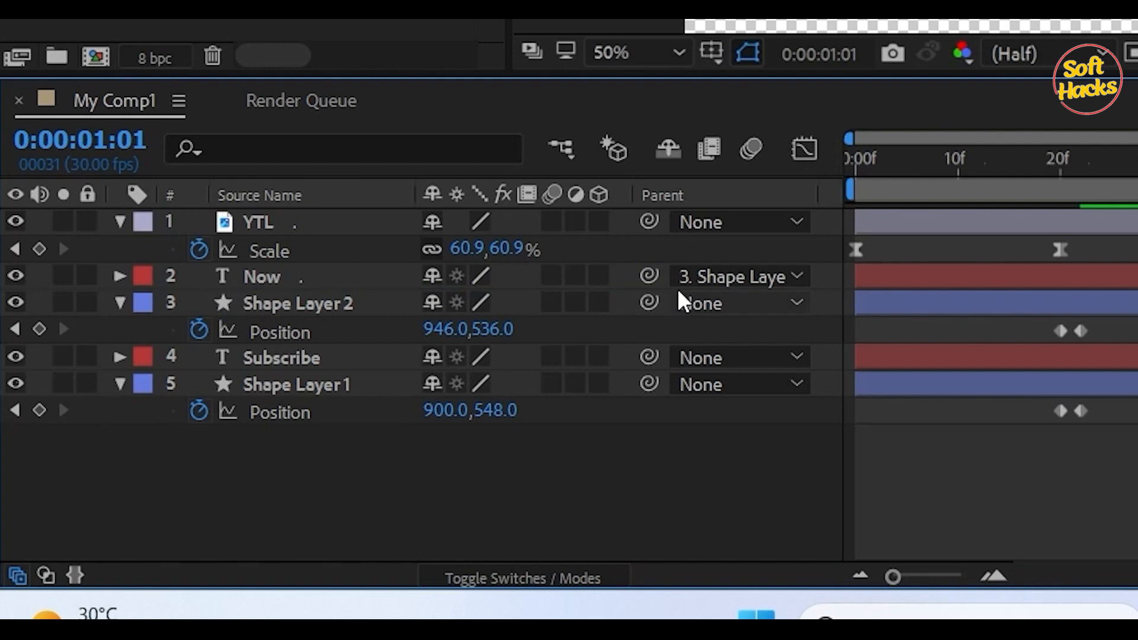
click(797, 276)
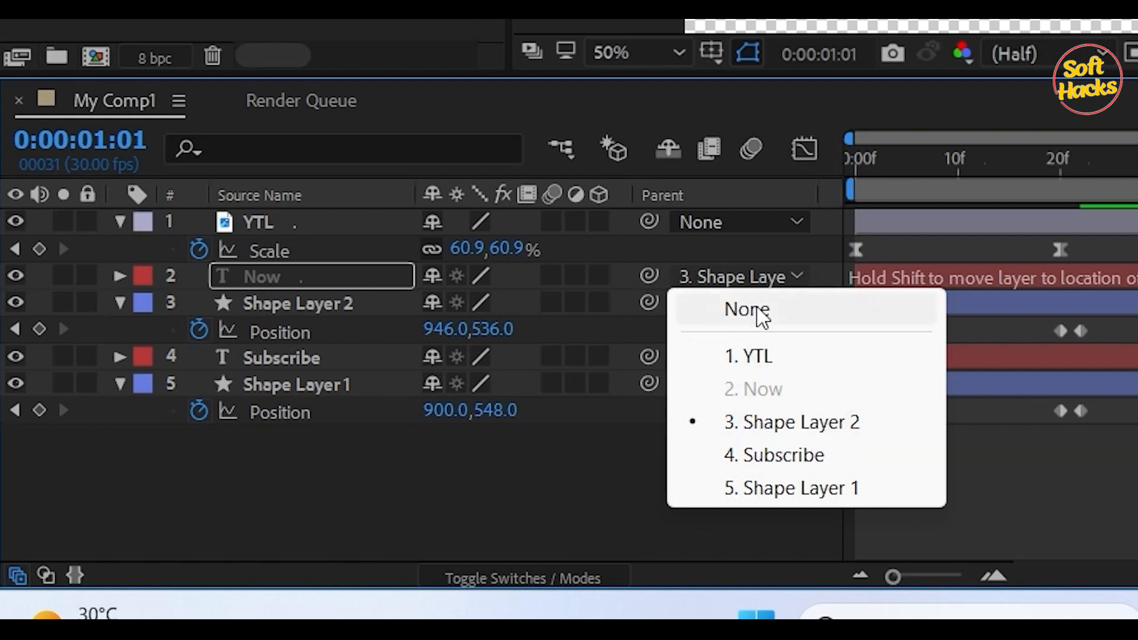
click(838, 425)
drag(649, 356, 291, 385)
key(Home)
key(space)
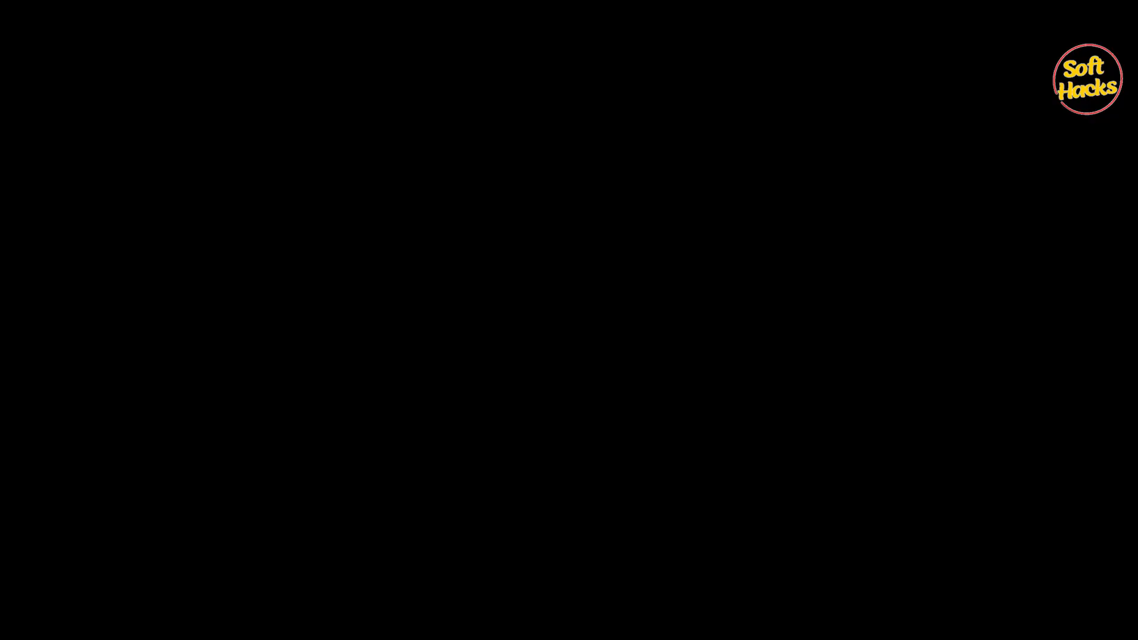
Step: Pre-compose the Now, Subscribe and both shape layers into a new composition named "pop up", moving all attributes into it
ctrl+click(138, 458)
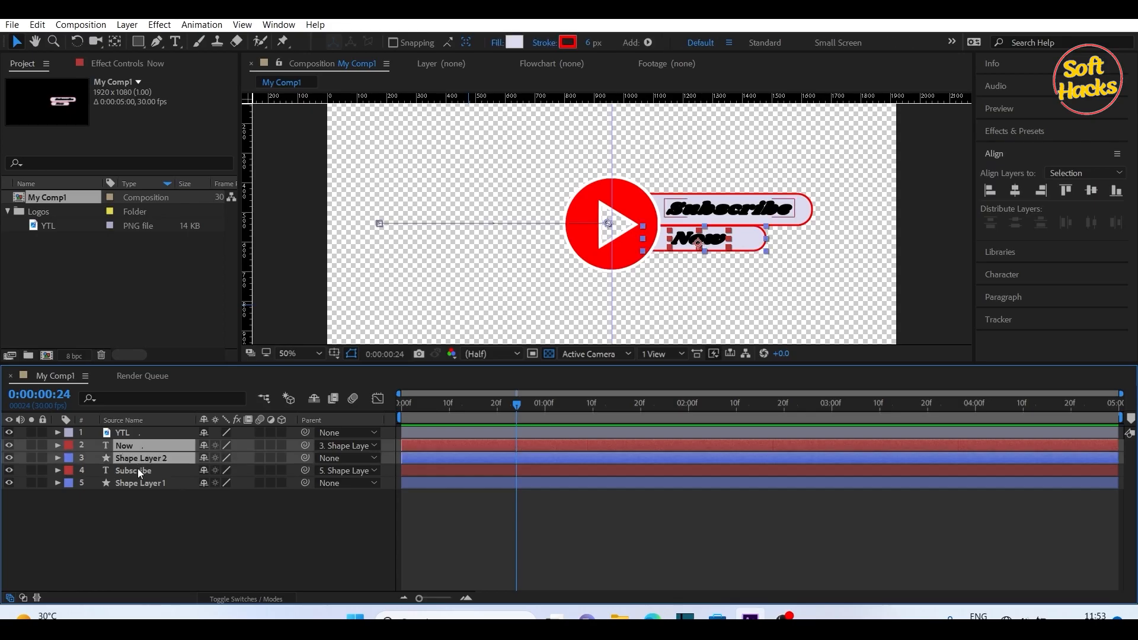
ctrl+click(138, 470)
ctrl+click(139, 483)
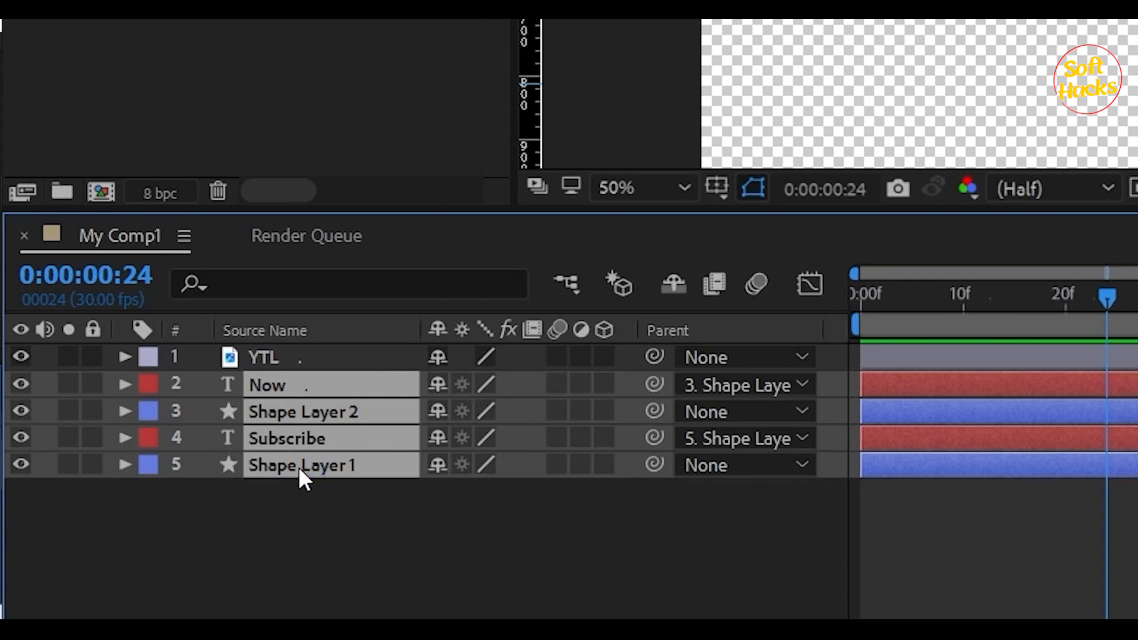
right_click(300, 472)
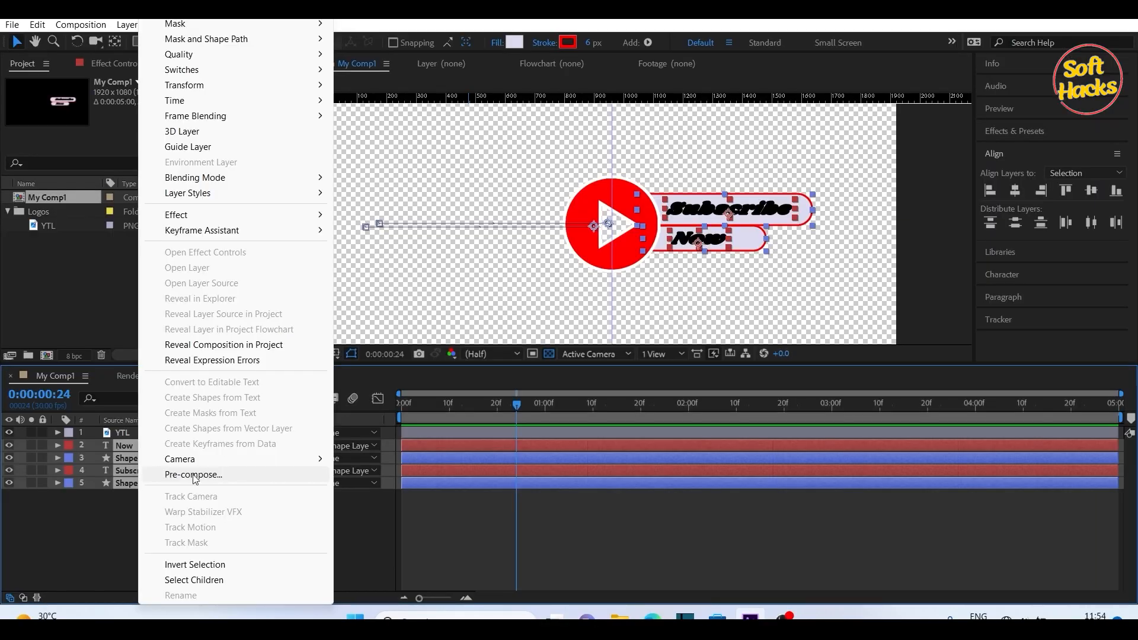
click(202, 475)
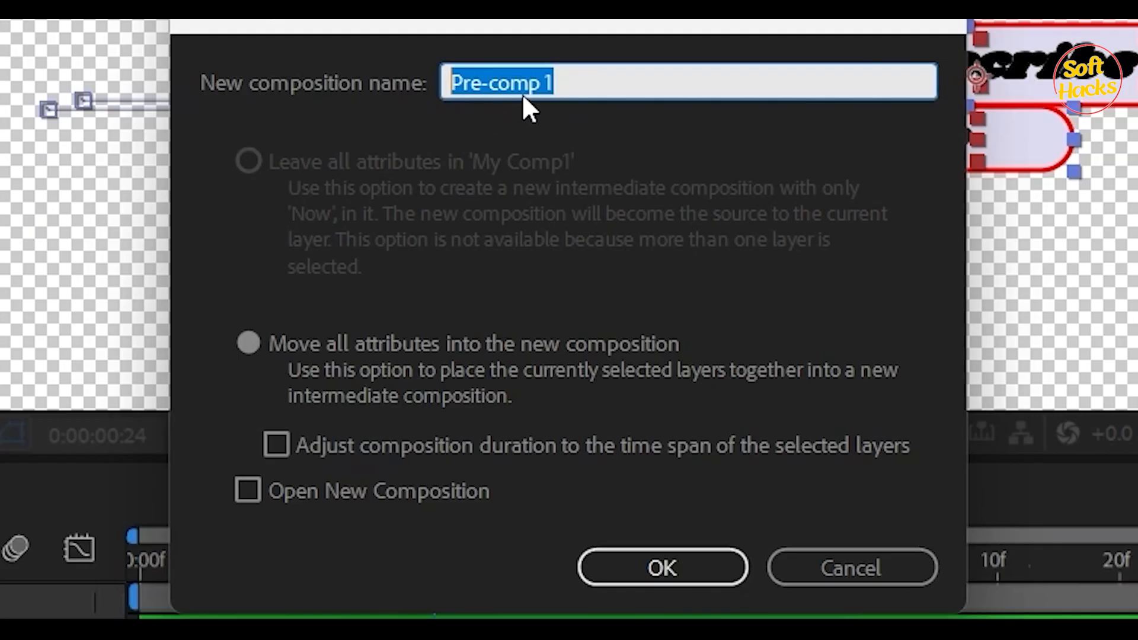
text(popu)
key(BackSpace)
text(up)
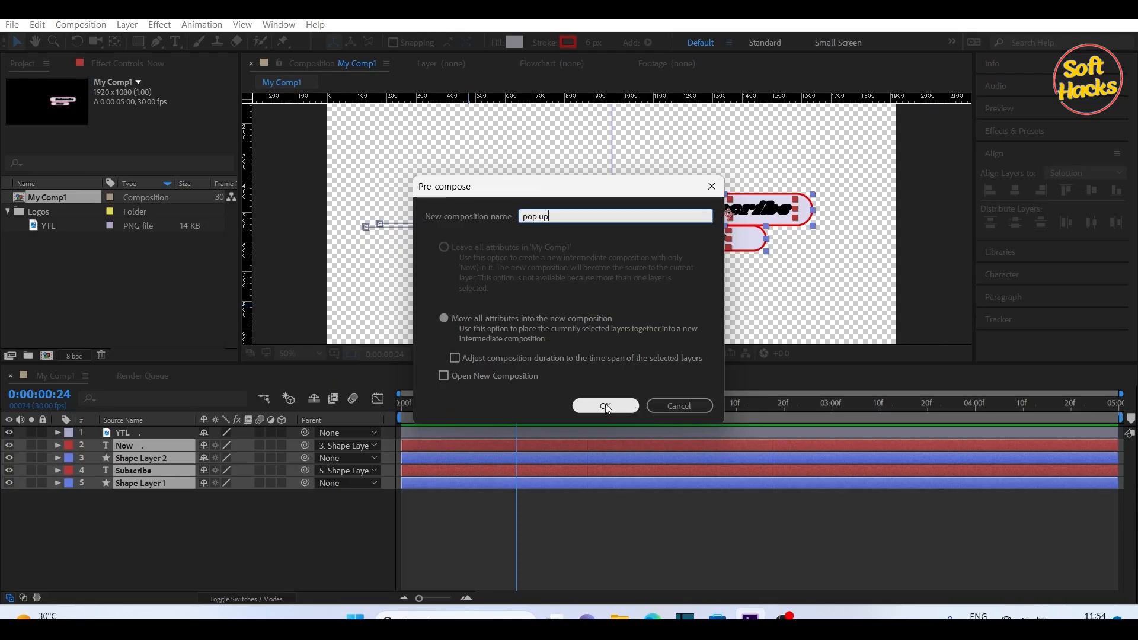
click(606, 406)
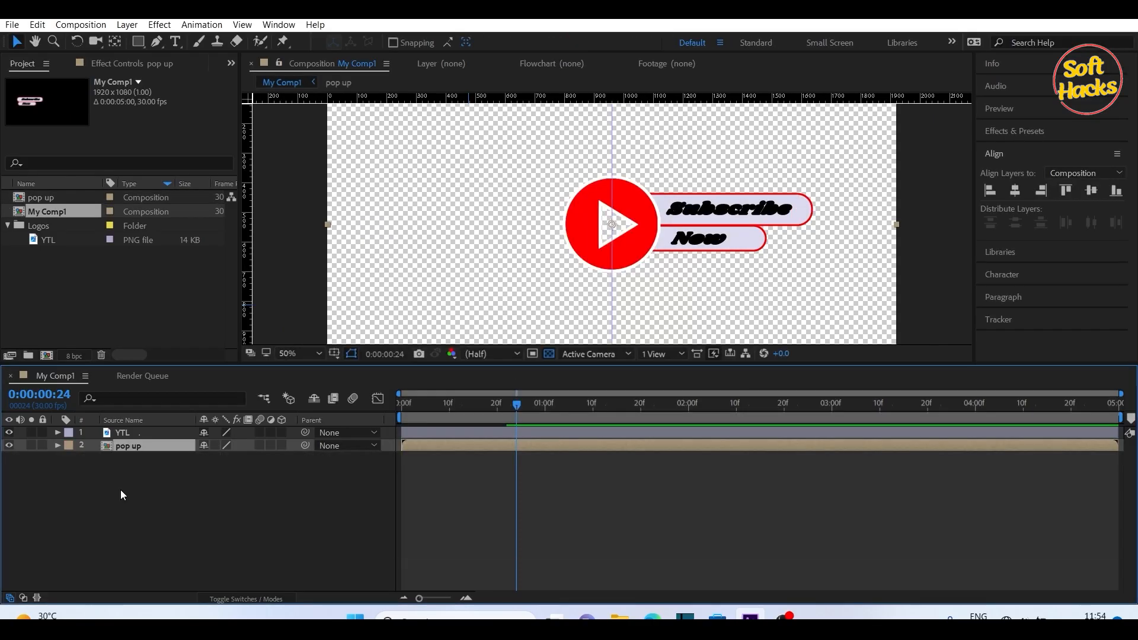
Step: Add a new mask to the pop up layer and fit it to the canvas area right of the vertical guide
click(143, 445)
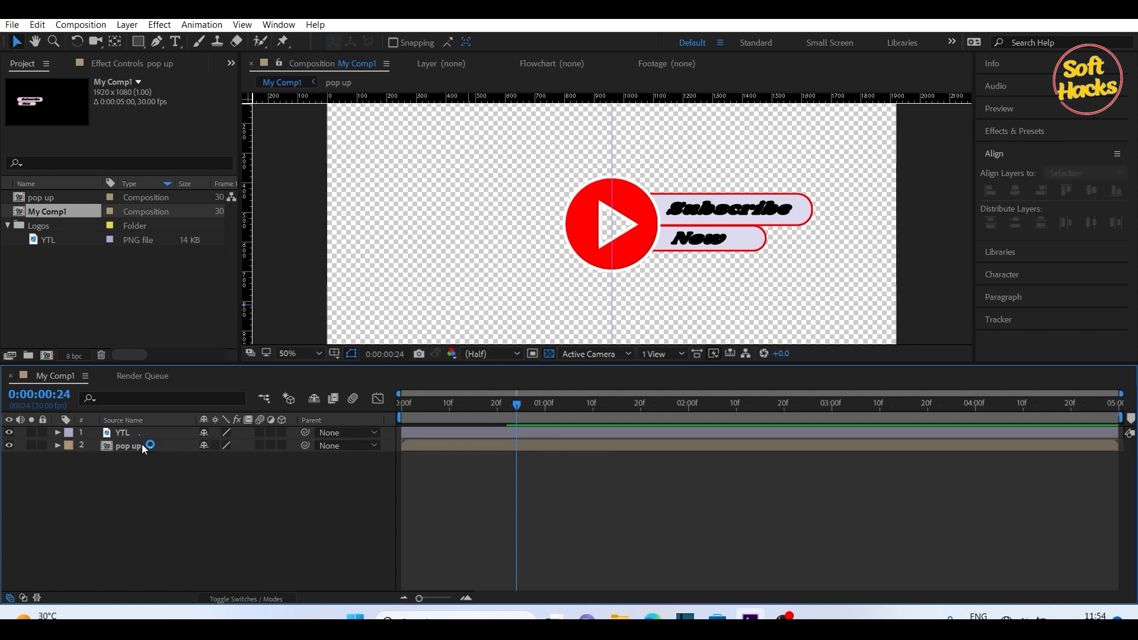
click(142, 446)
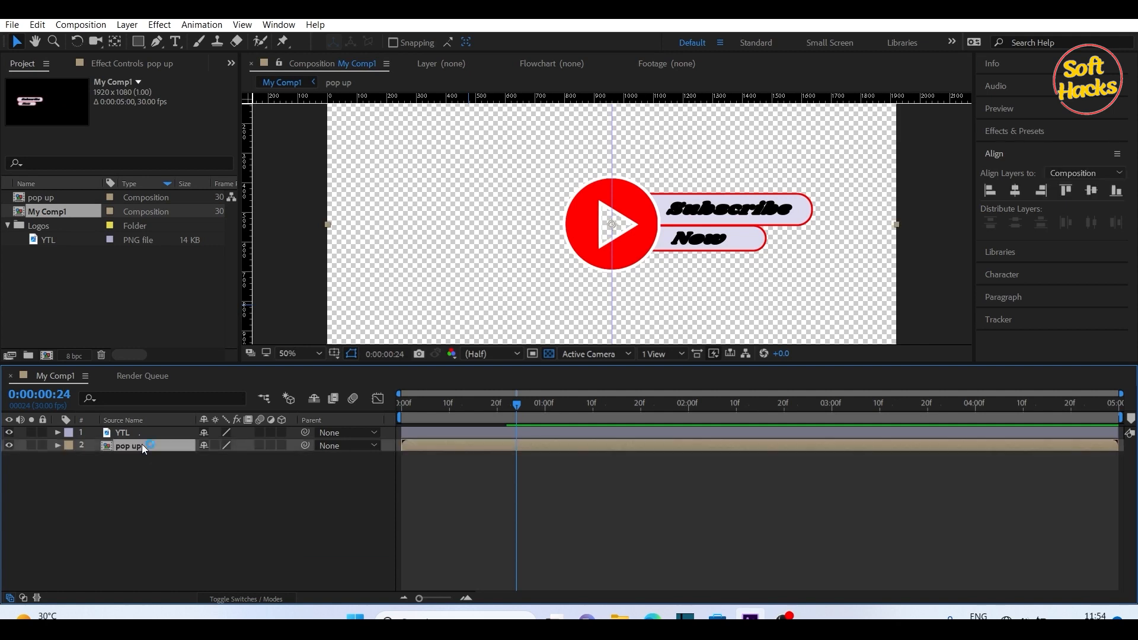
click(129, 25)
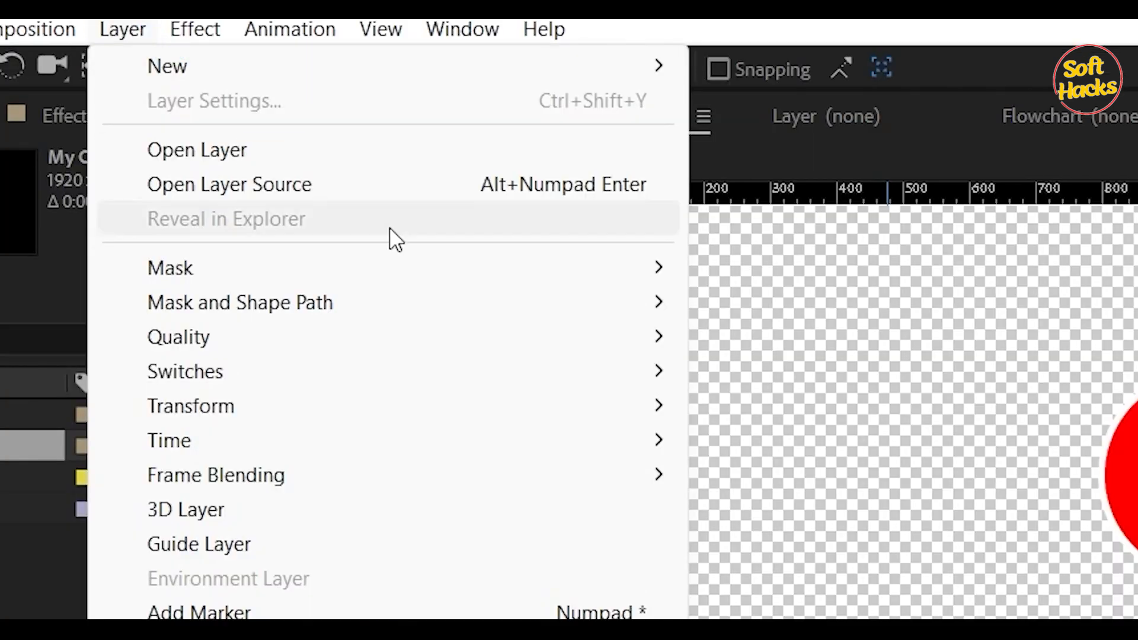
mouse_move(159, 134)
click(777, 267)
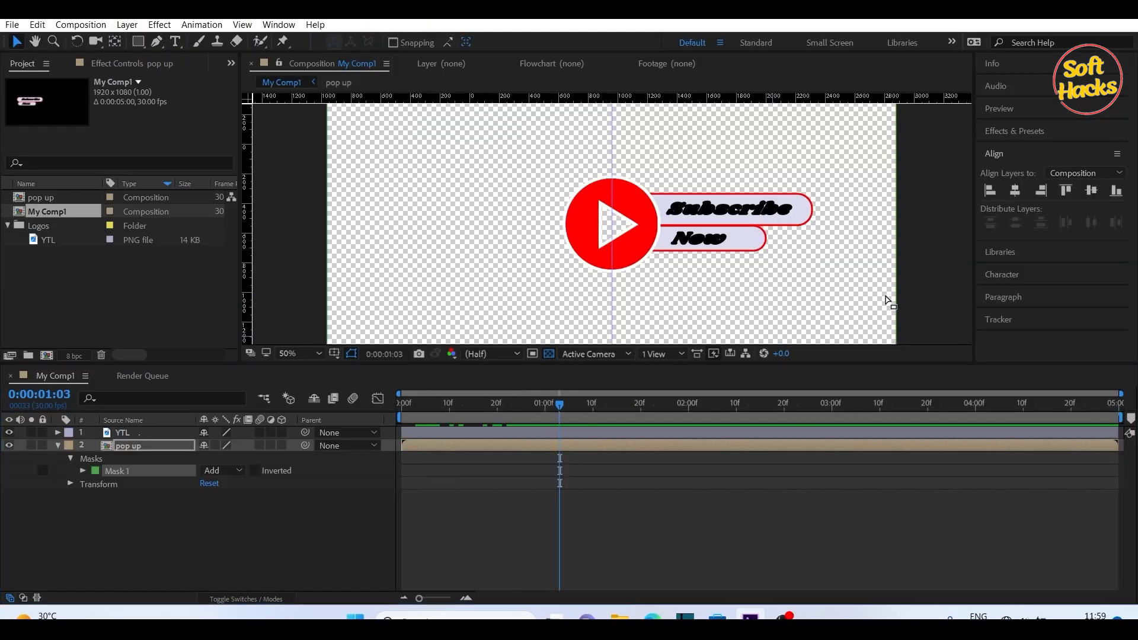
scroll(886, 301, down, 2)
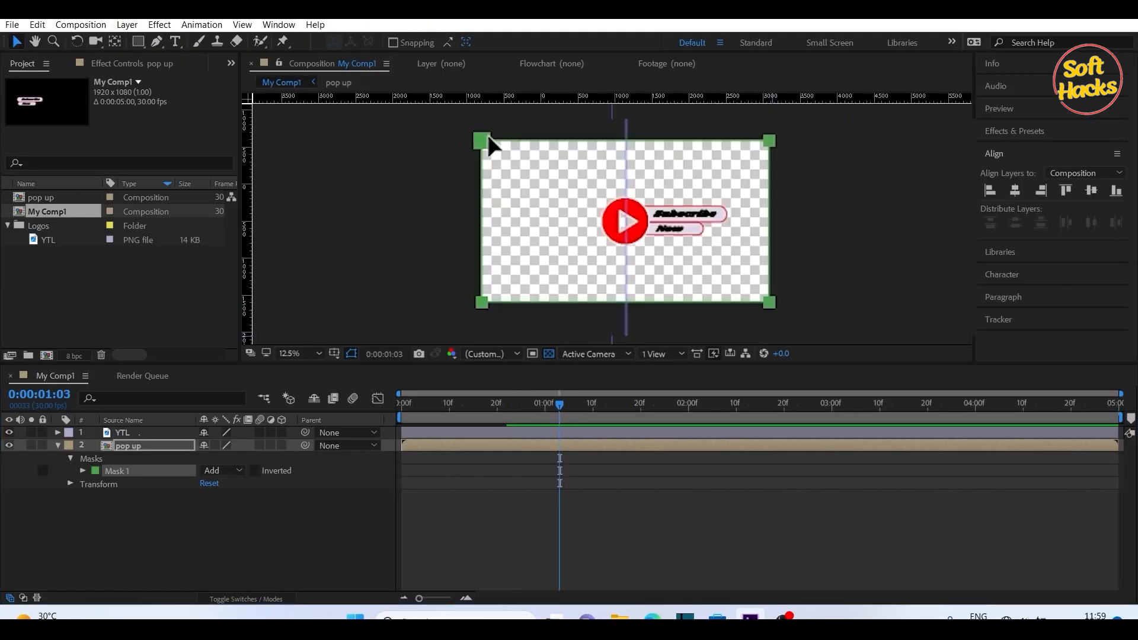
drag(483, 143, 627, 143)
drag(917, 228, 775, 229)
click(862, 313)
Step: Preview the masked pop-up animation from the start of the composition
key(Home)
key(space)
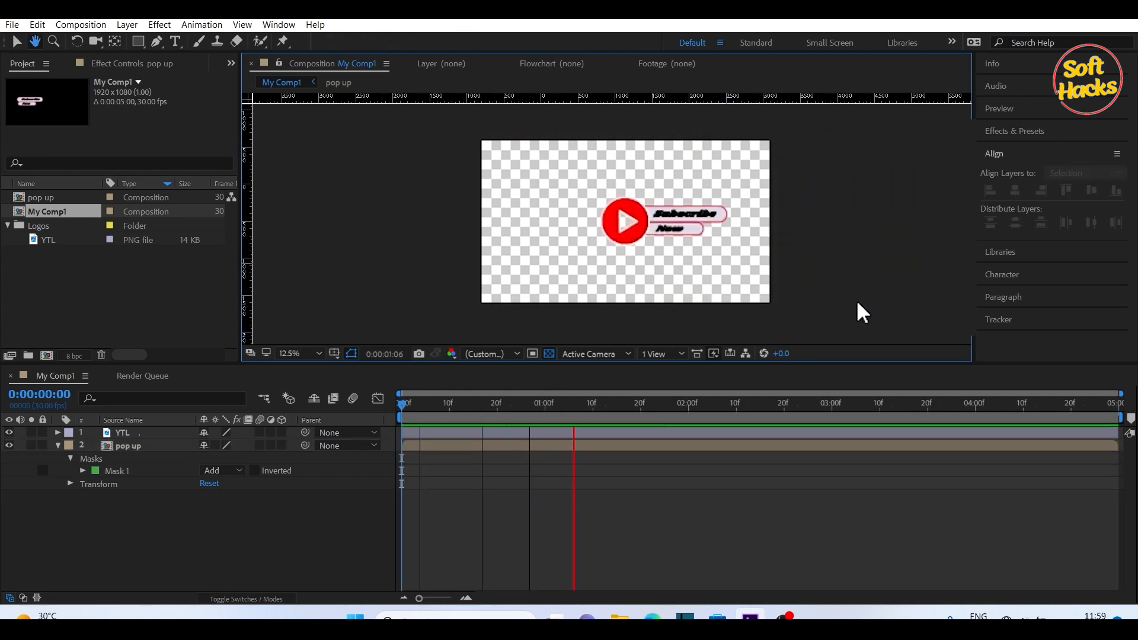
key(space)
key(Home)
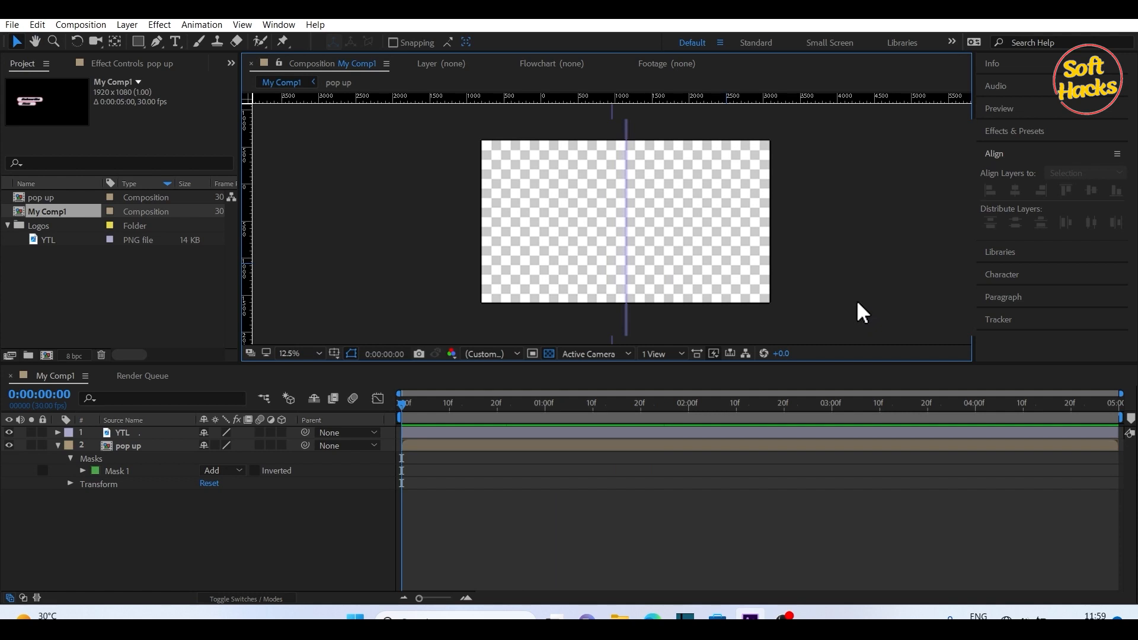
key(space)
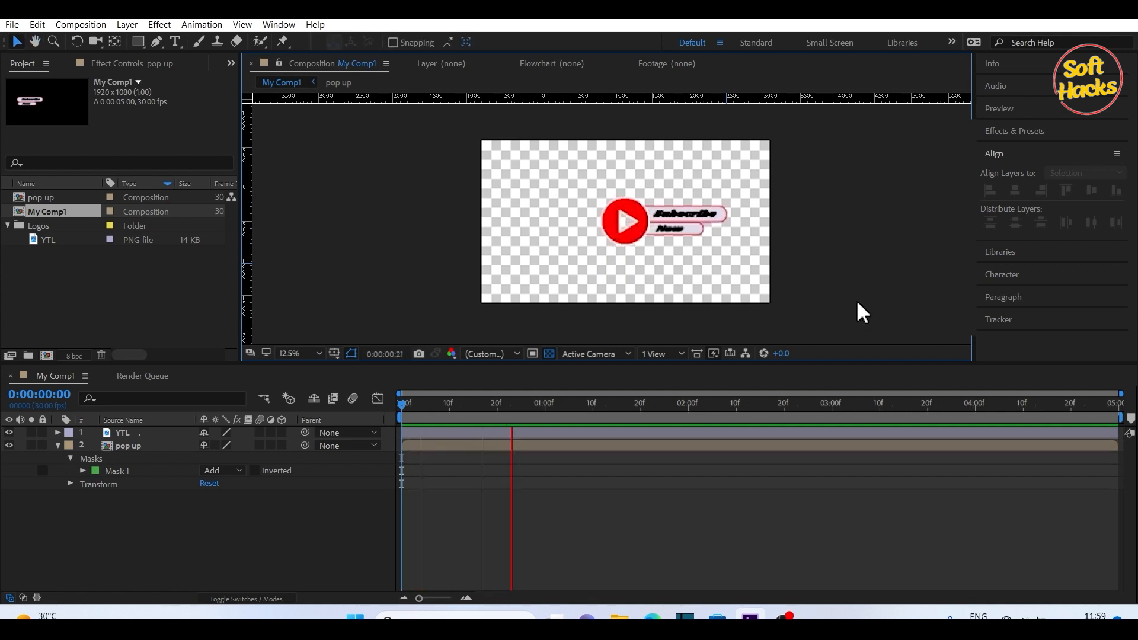
key(space)
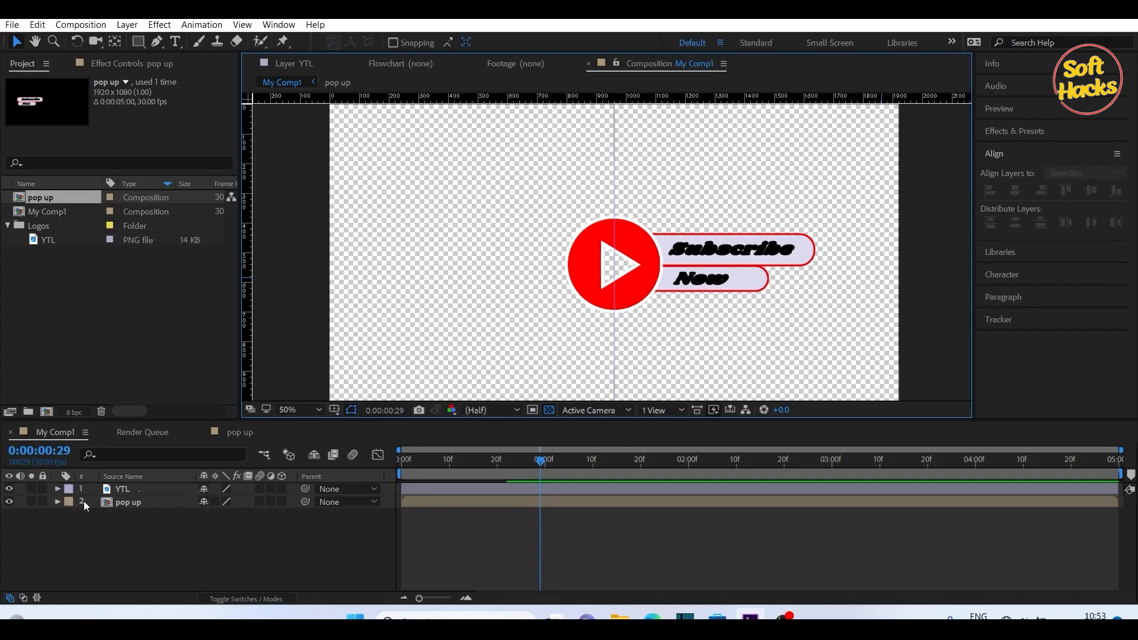
Step: Copy the YTL logo's first Scale keyframe to 0:00:04:29 so the logo shrinks to 0% at the end
click(126, 490)
click(129, 506)
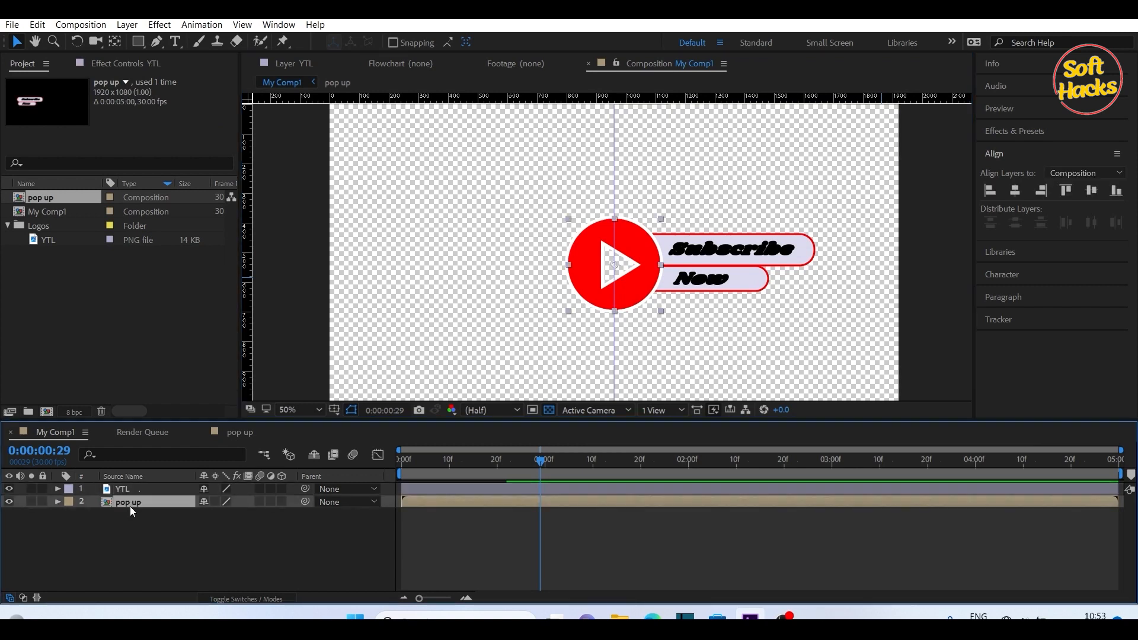
click(135, 487)
key(s)
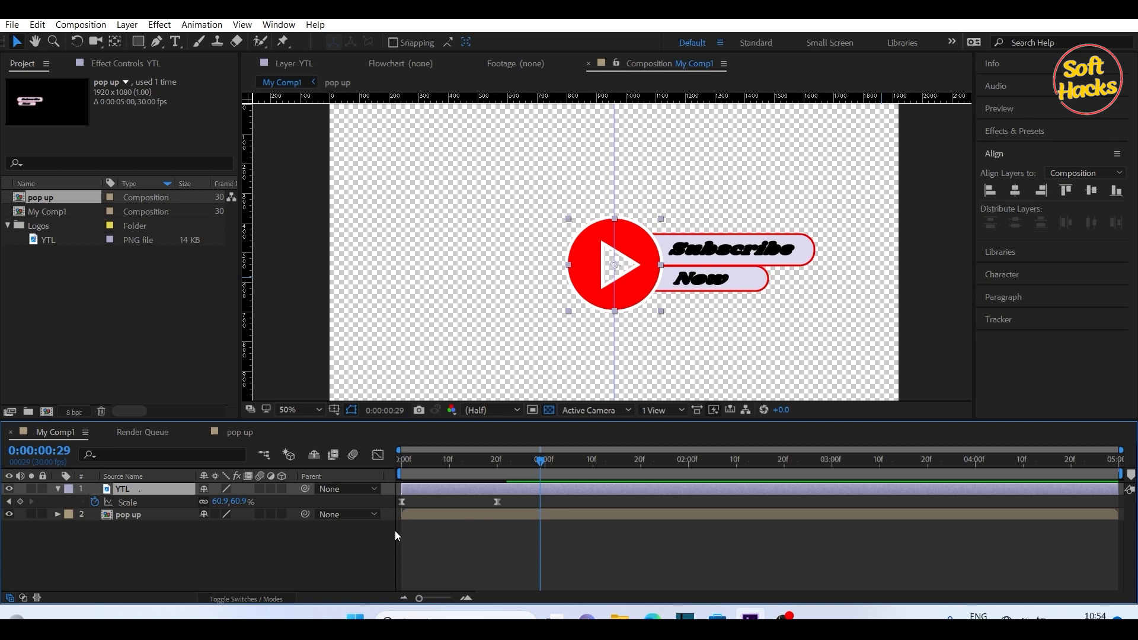
drag(540, 461, 1114, 462)
click(401, 501)
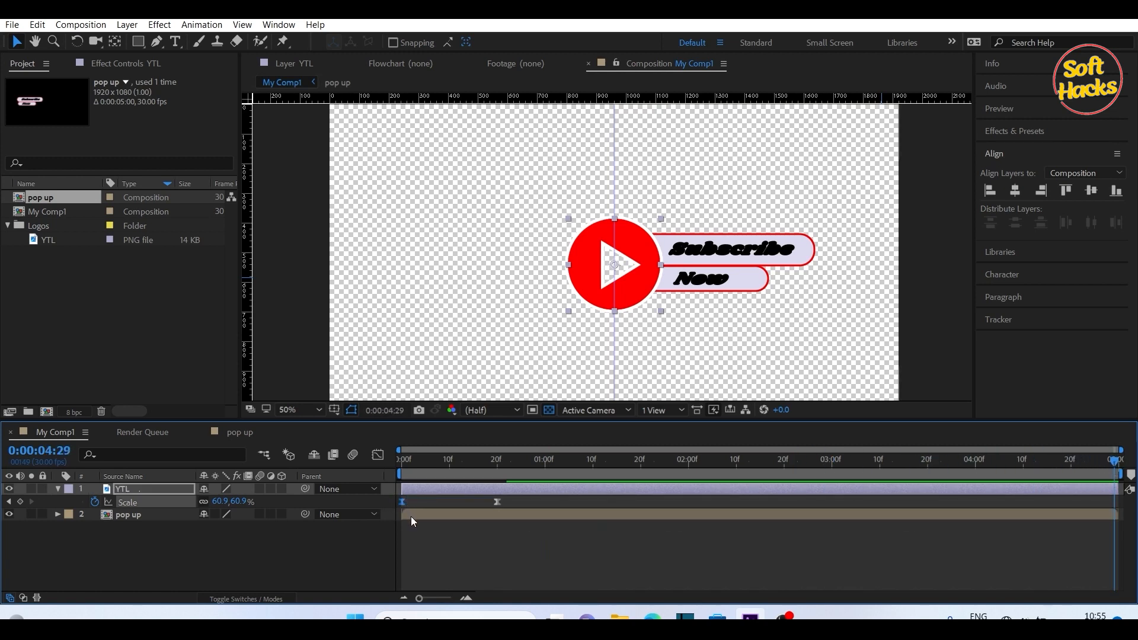
key(ctrl+v)
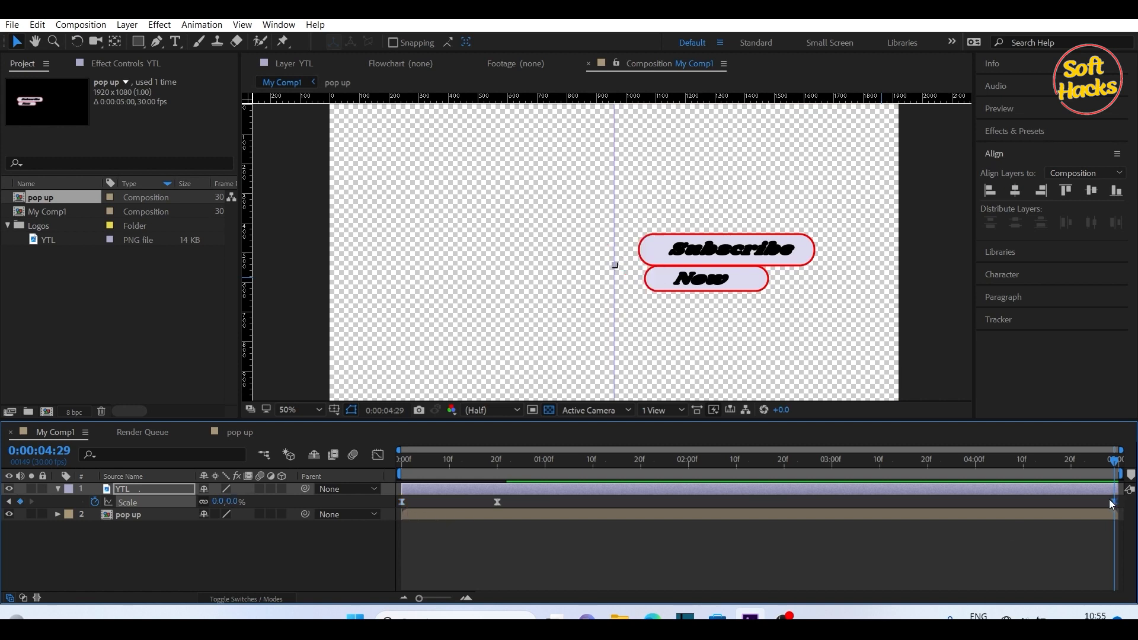
Step: Copy the logo's full-size Scale keyframe from 0:00:00:20 to 0:00:04:10 and scrub through the closing shrink
click(1111, 461)
drag(1112, 463, 1024, 475)
key(Page_Up)
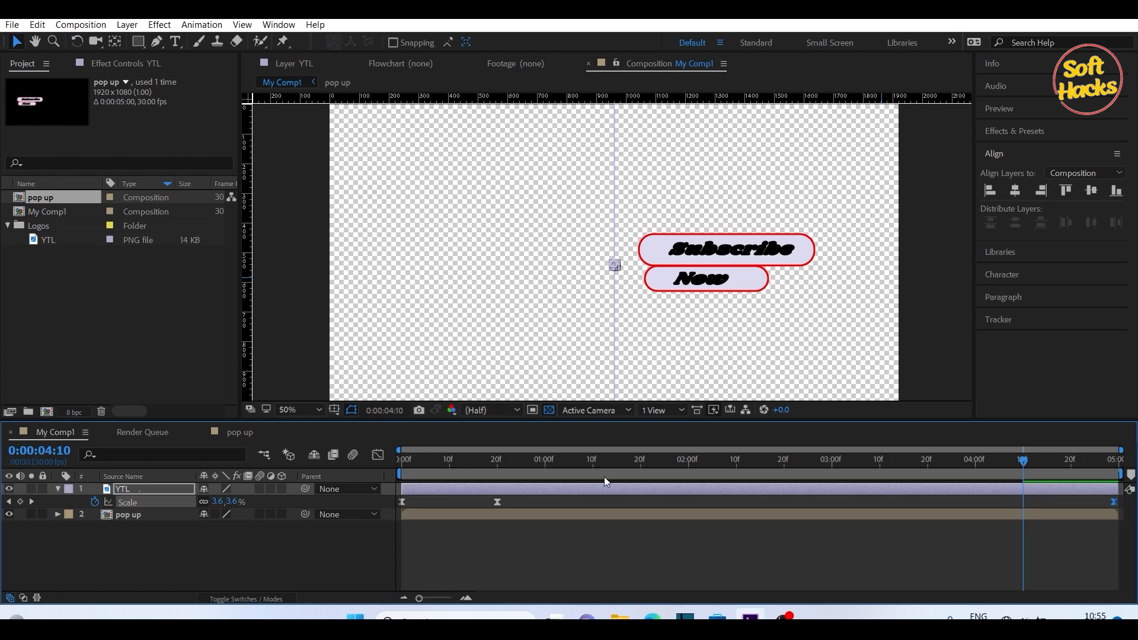
click(497, 503)
key(ctrl+v)
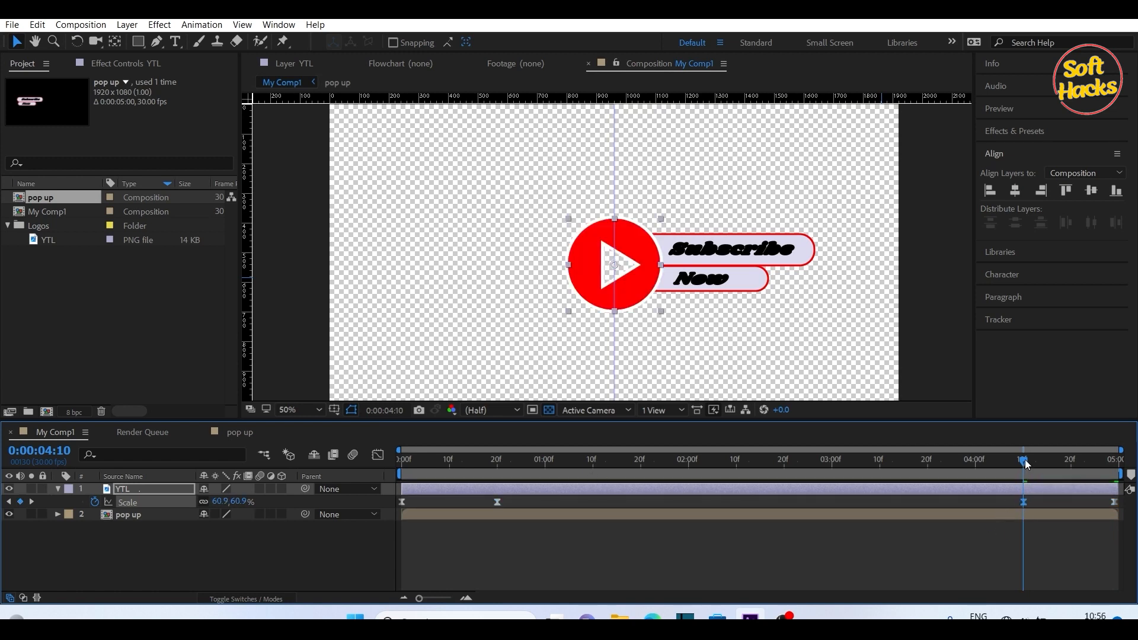
drag(1024, 461, 1106, 475)
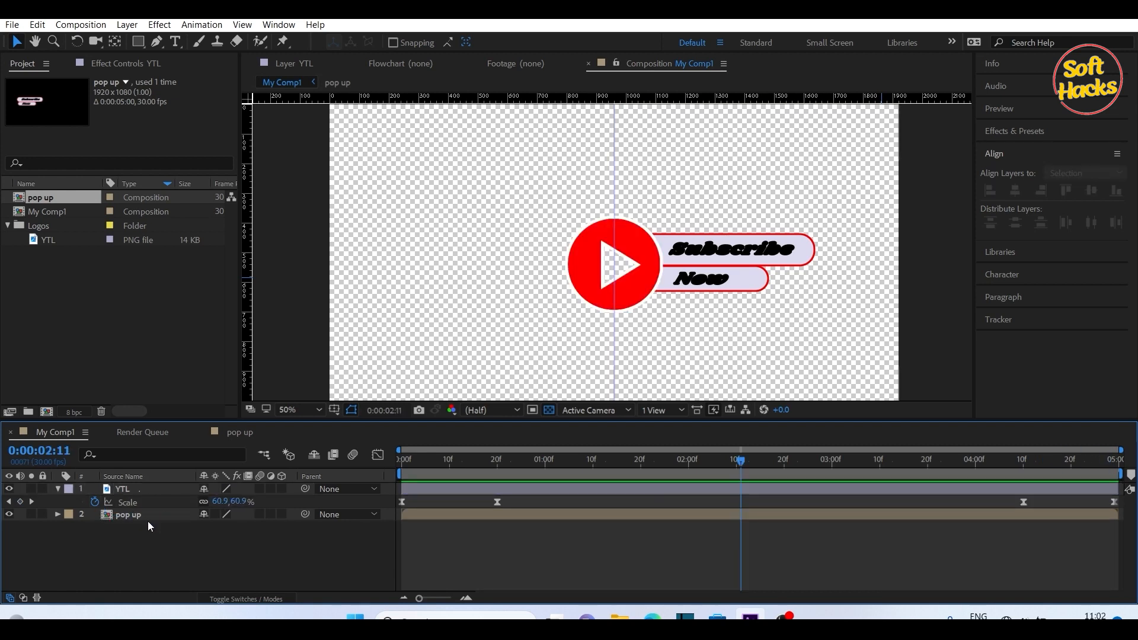
Step: Collapse the YTL layer, open the pop up composition and reveal the keyframed properties of its layers
click(58, 489)
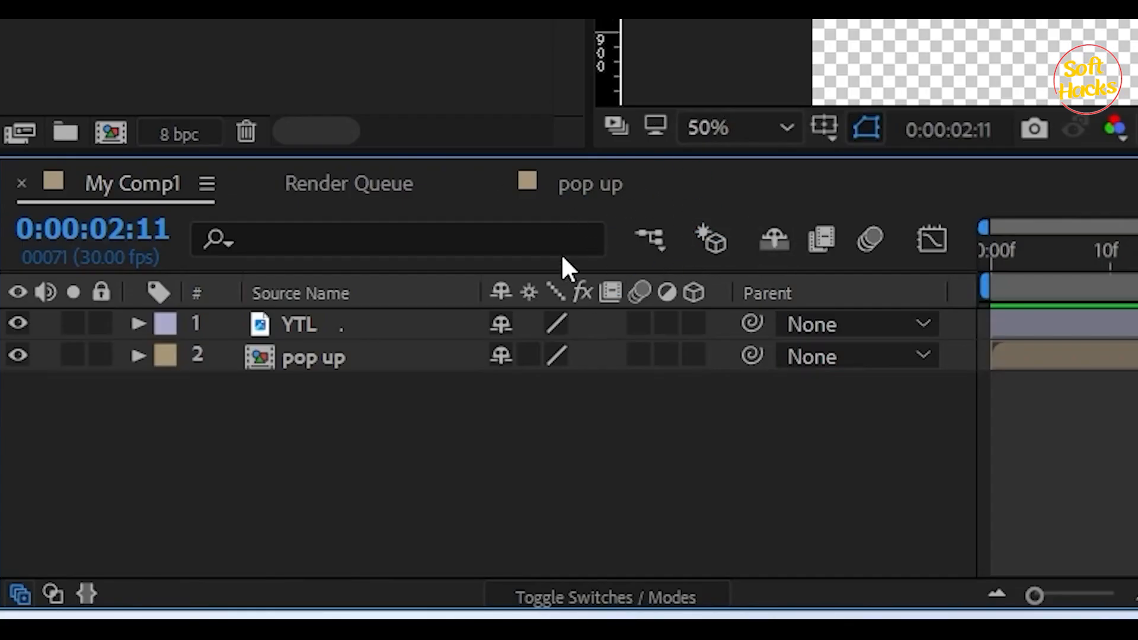
key(Tab)
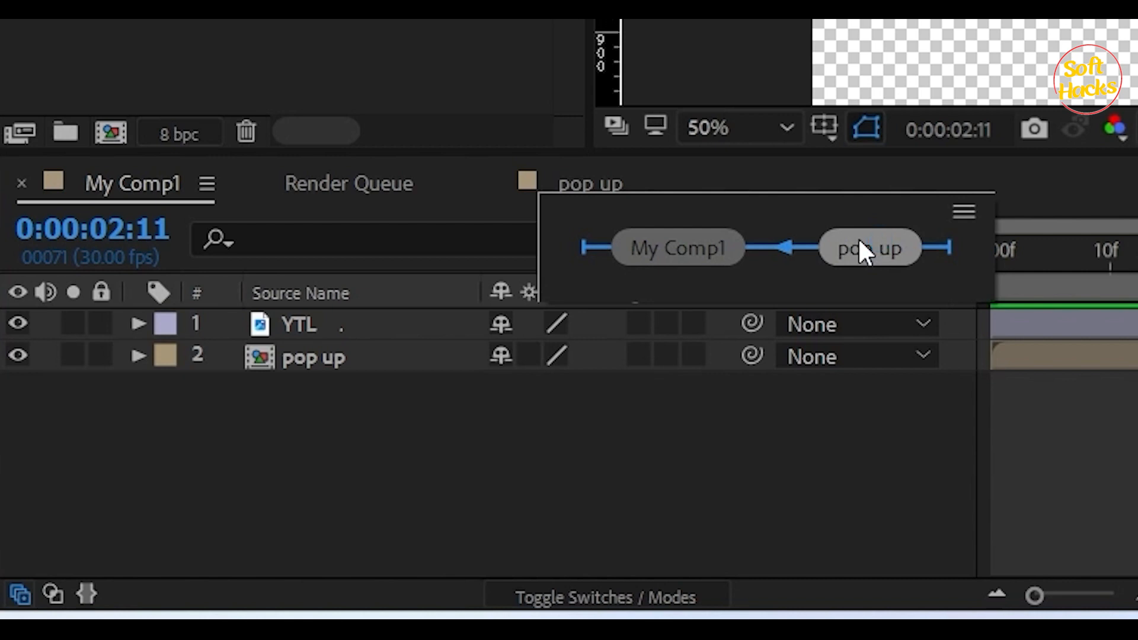
click(859, 247)
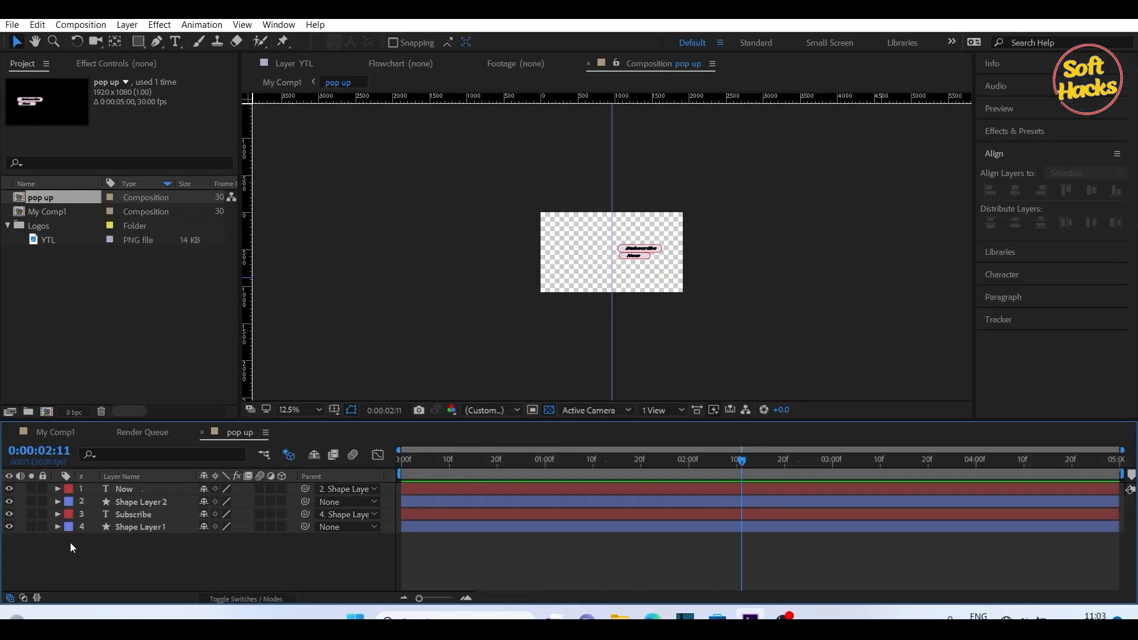
key(u)
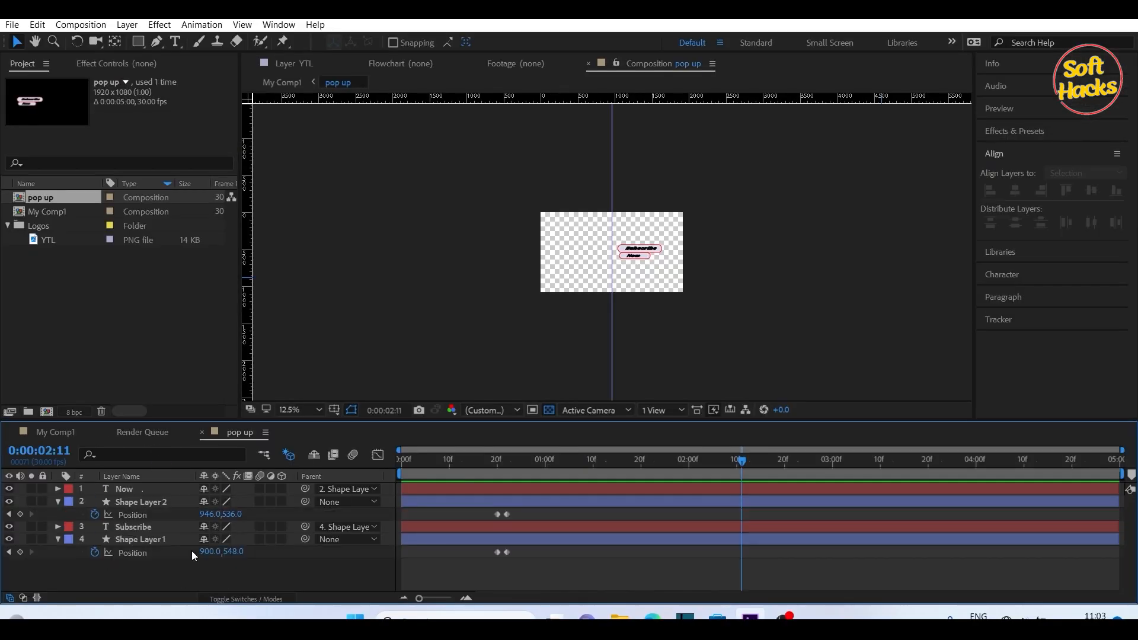
Step: Copy the first Position keyframes of Shape Layer 2 and Shape Layer 1 to 0:00:04:10
key(space)
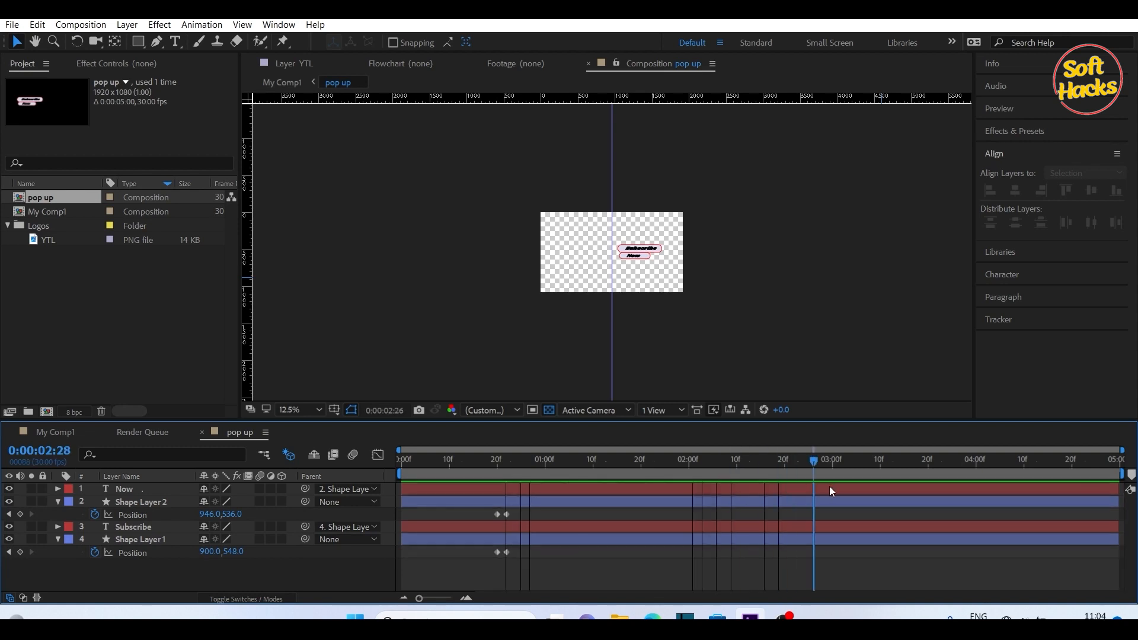
drag(988, 487, 1026, 487)
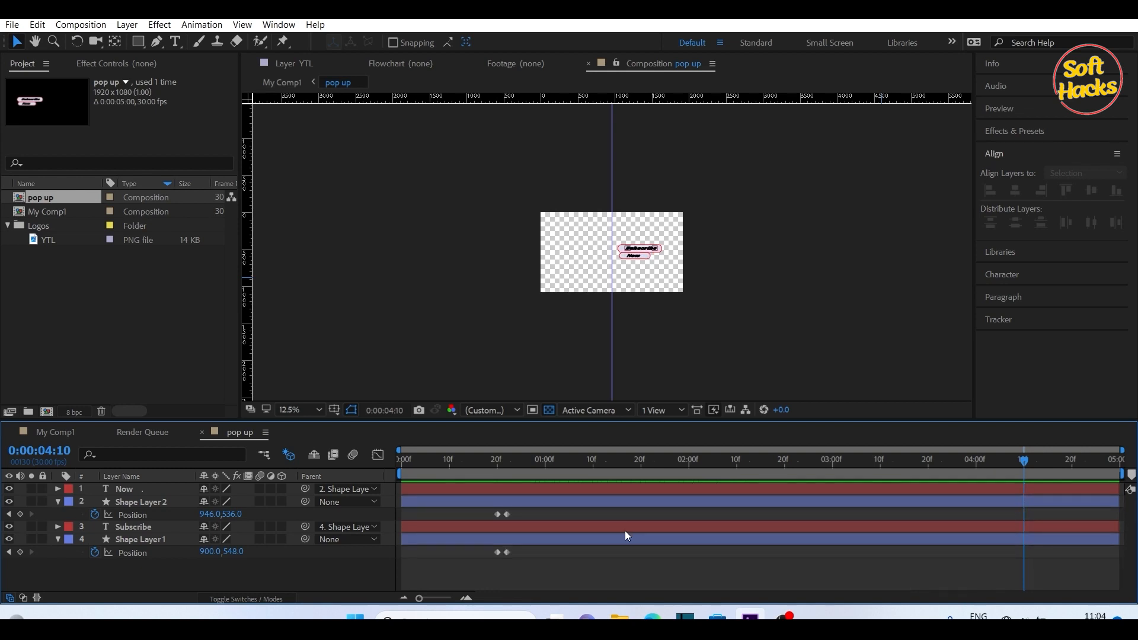
click(499, 514)
drag(497, 512, 506, 574)
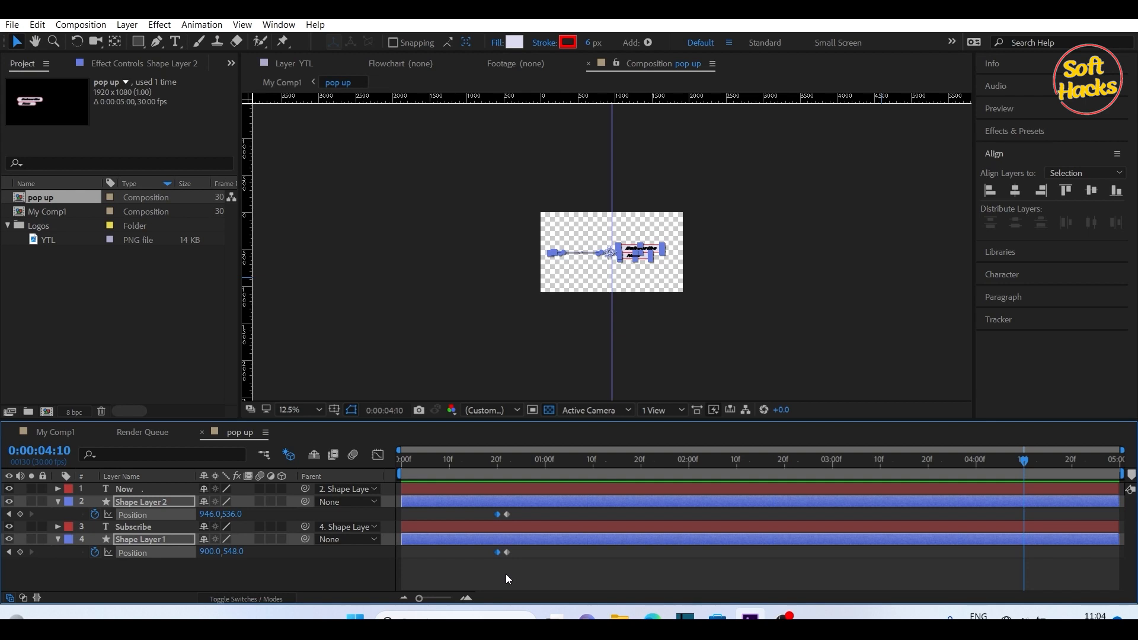
key(ctrl+c)
key(ctrl+v)
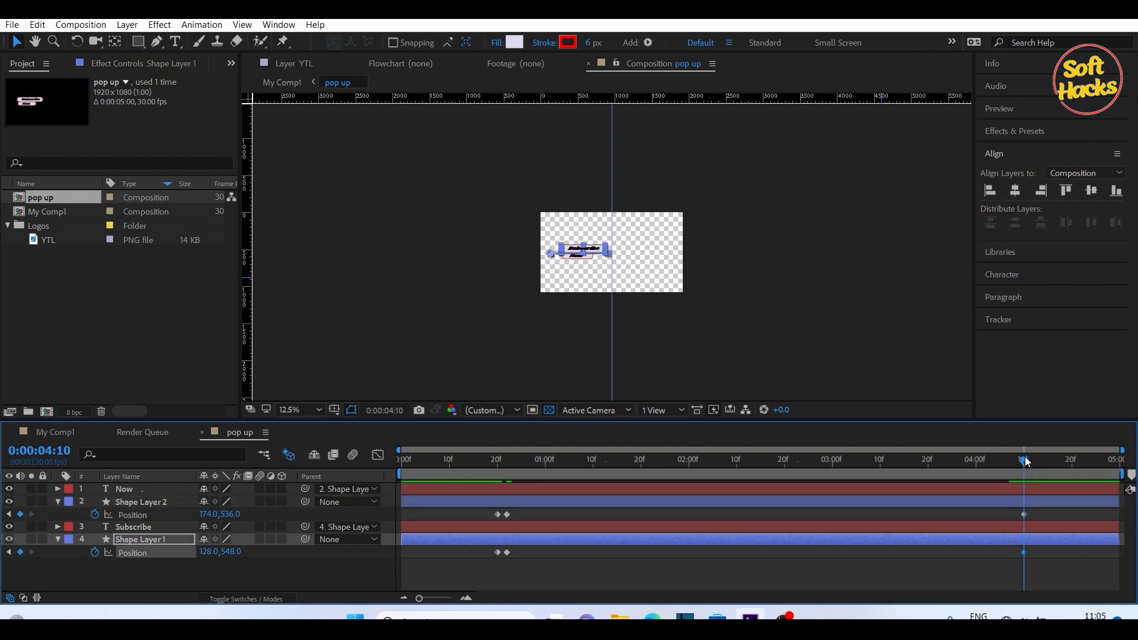
Step: Copy the second Position keyframes of Shape Layer 2 and Shape Layer 1 to 0:00:04:08
drag(1026, 462, 1019, 461)
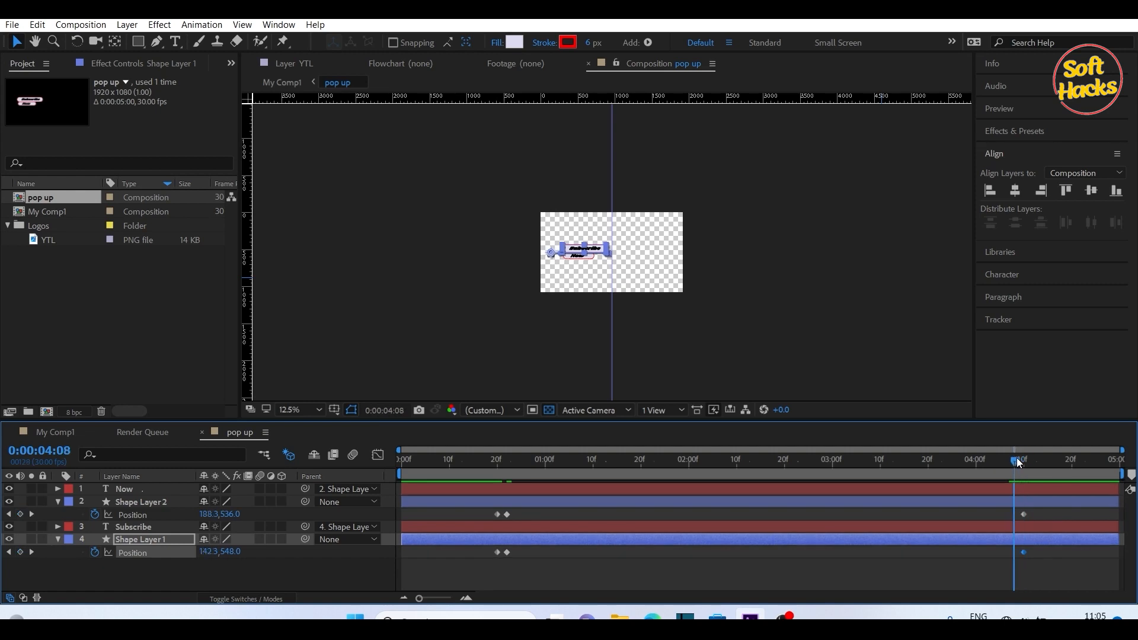
click(508, 514)
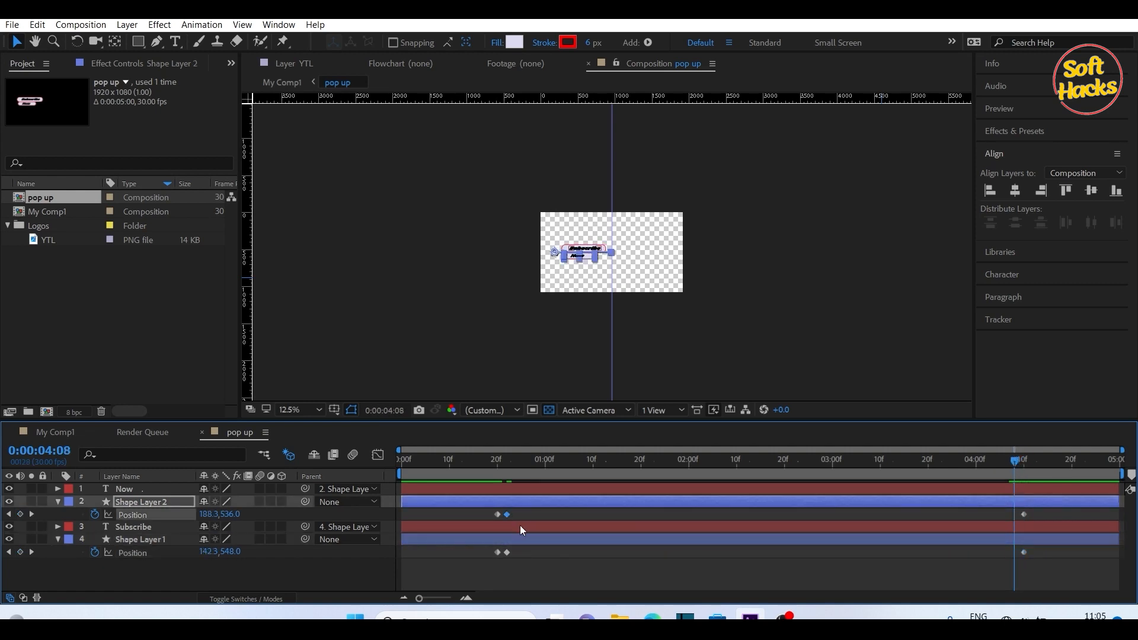
shift+click(506, 552)
key(ctrl+v)
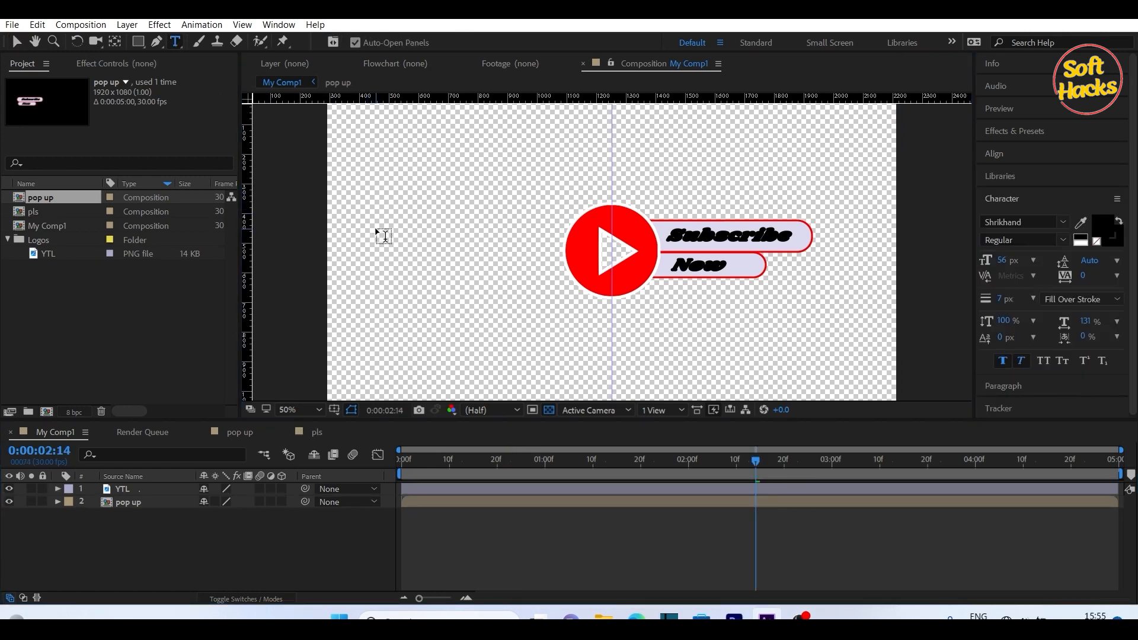
Step: Add a text layer reading "please" in My Comp1 and place it just left of the YouTube logo
click(386, 234)
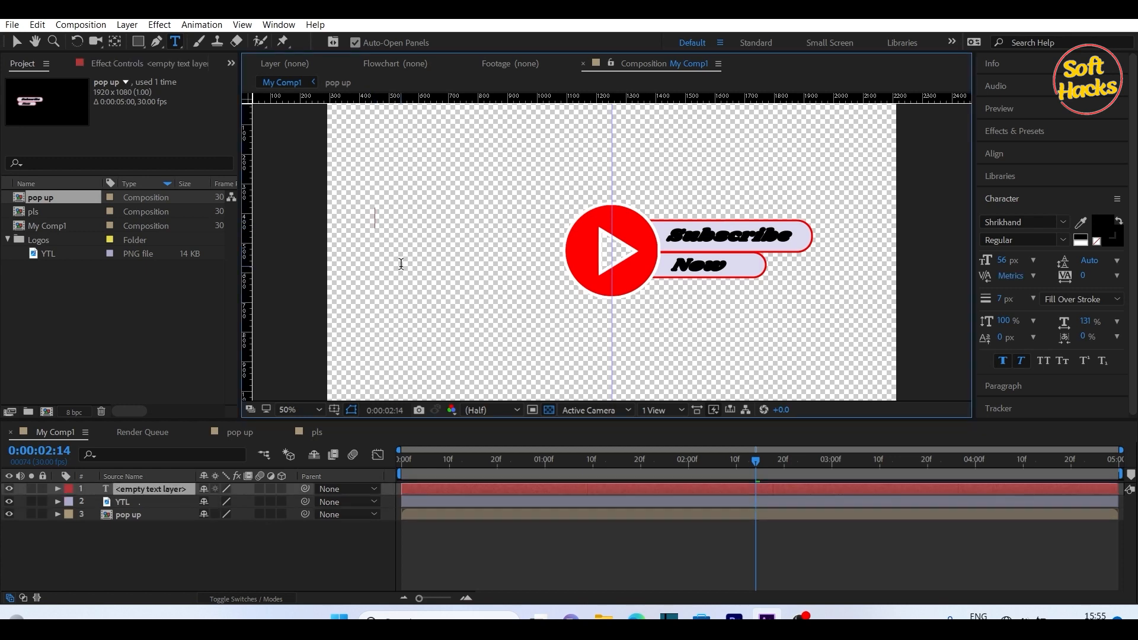
text(pl)
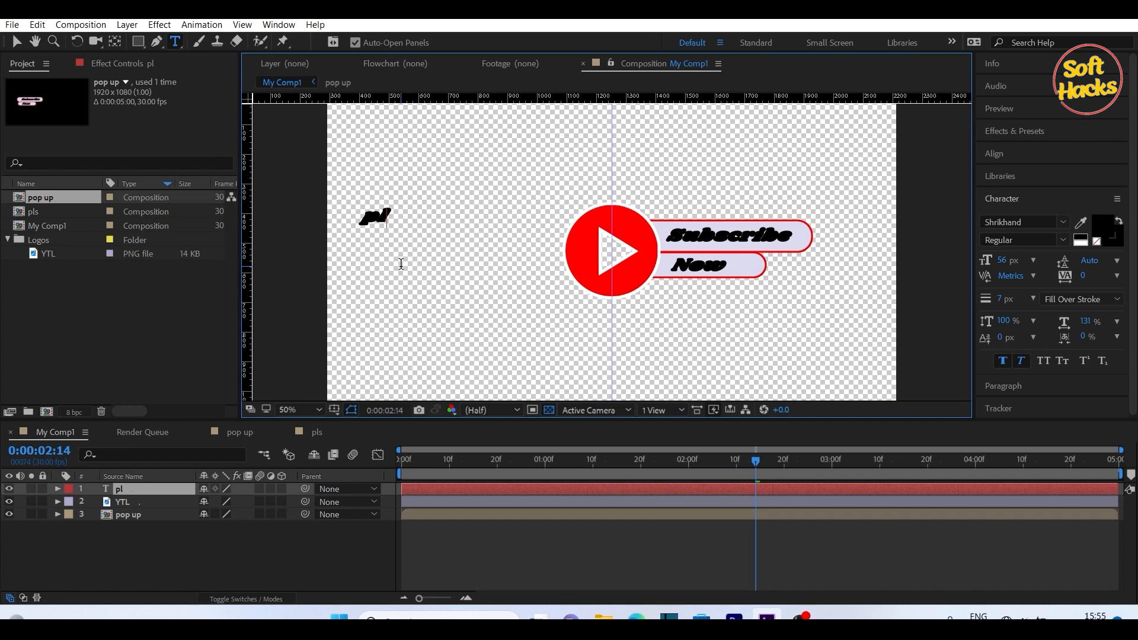
text(ease)
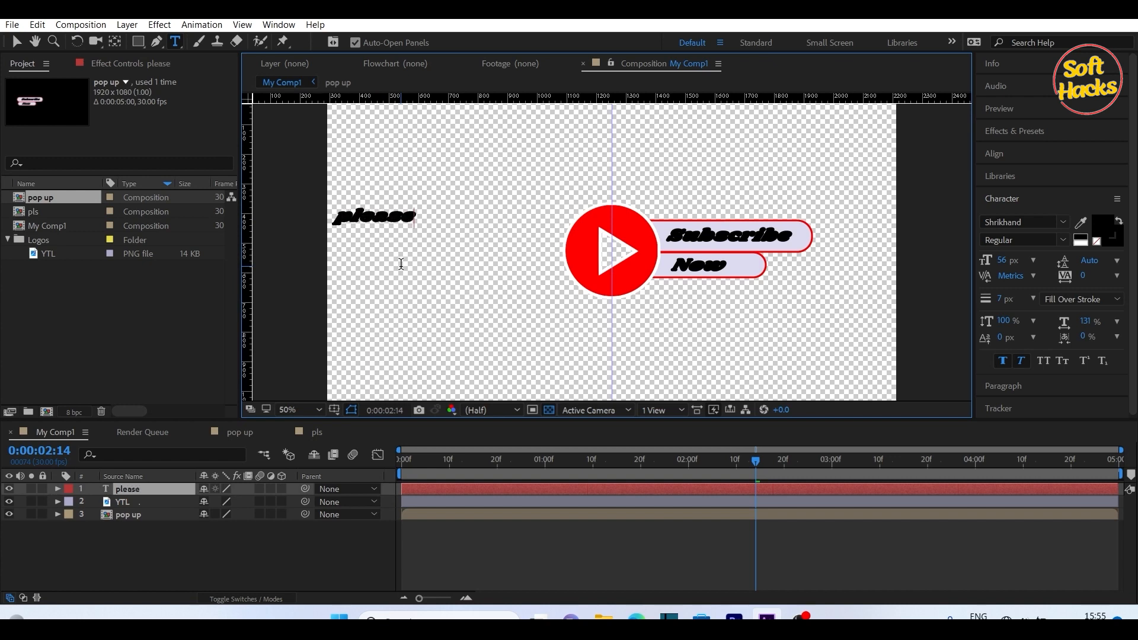
click(346, 144)
drag(282, 105, 433, 254)
drag(350, 221, 490, 251)
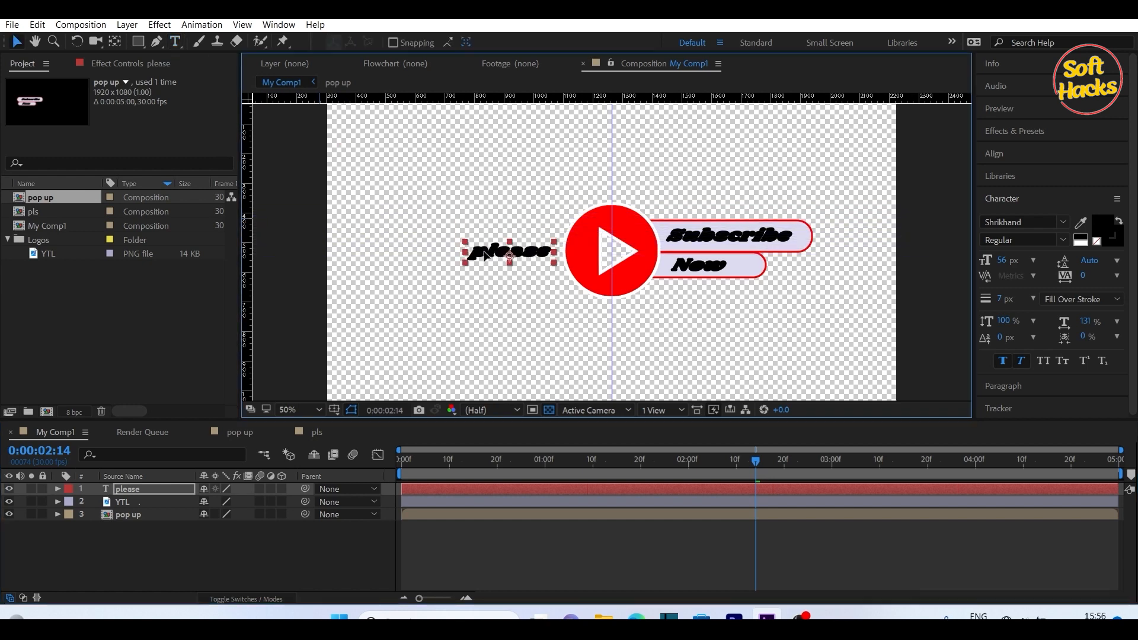
Step: Create a shape layer below the pop up layer and draw a rounded rectangle on it behind the "please" text, reaching under the logo
right_click(114, 551)
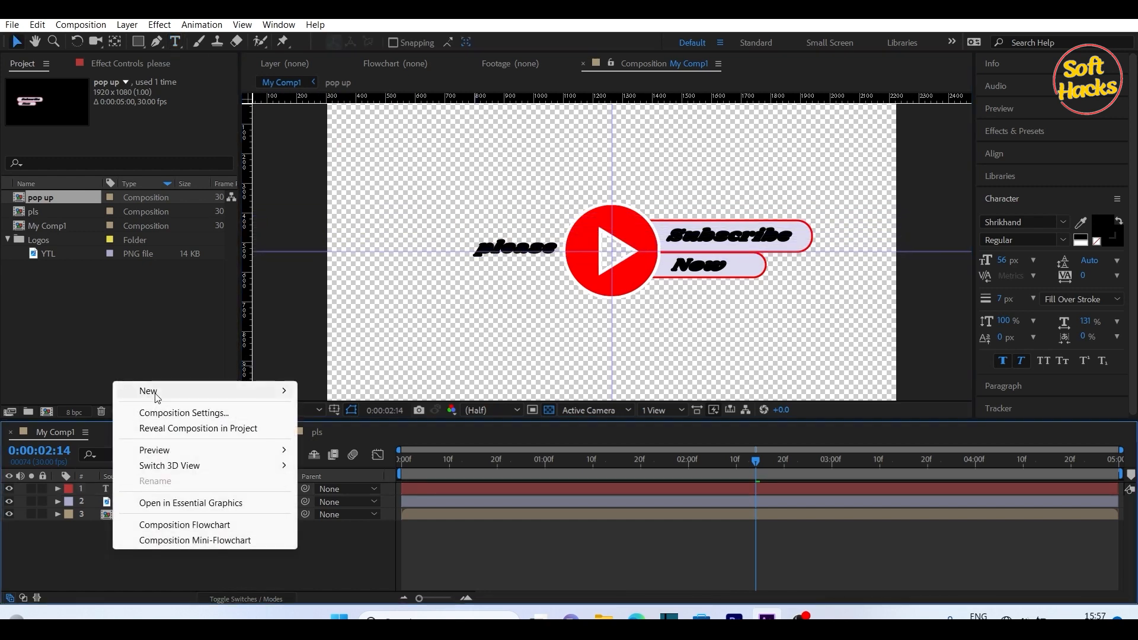
mouse_move(151, 391)
click(355, 490)
drag(143, 490, 178, 537)
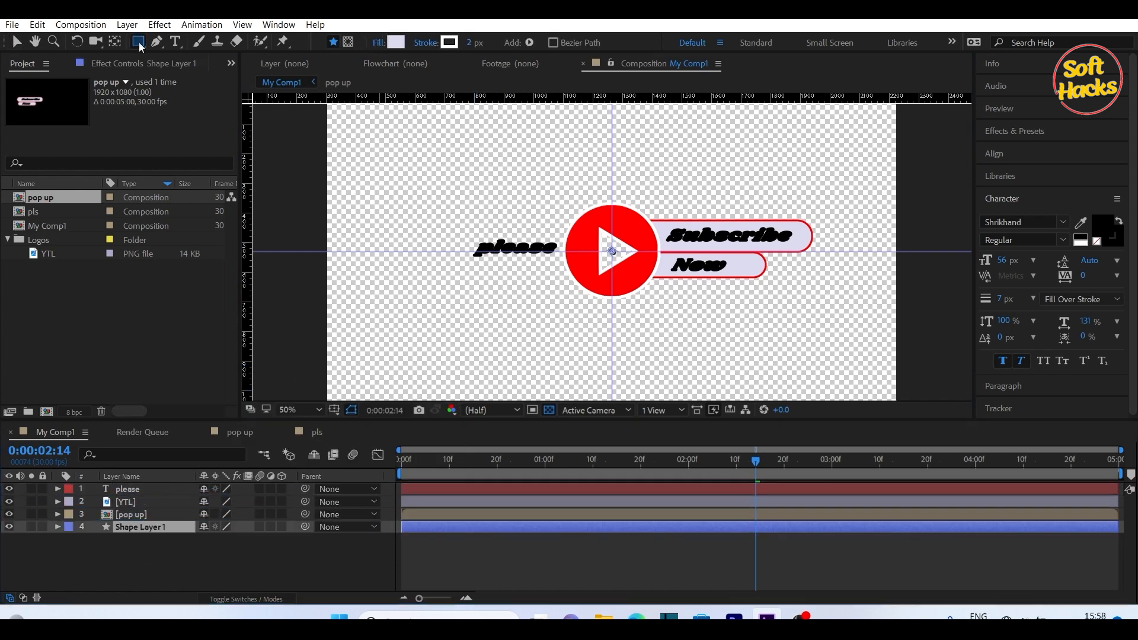
click(140, 47)
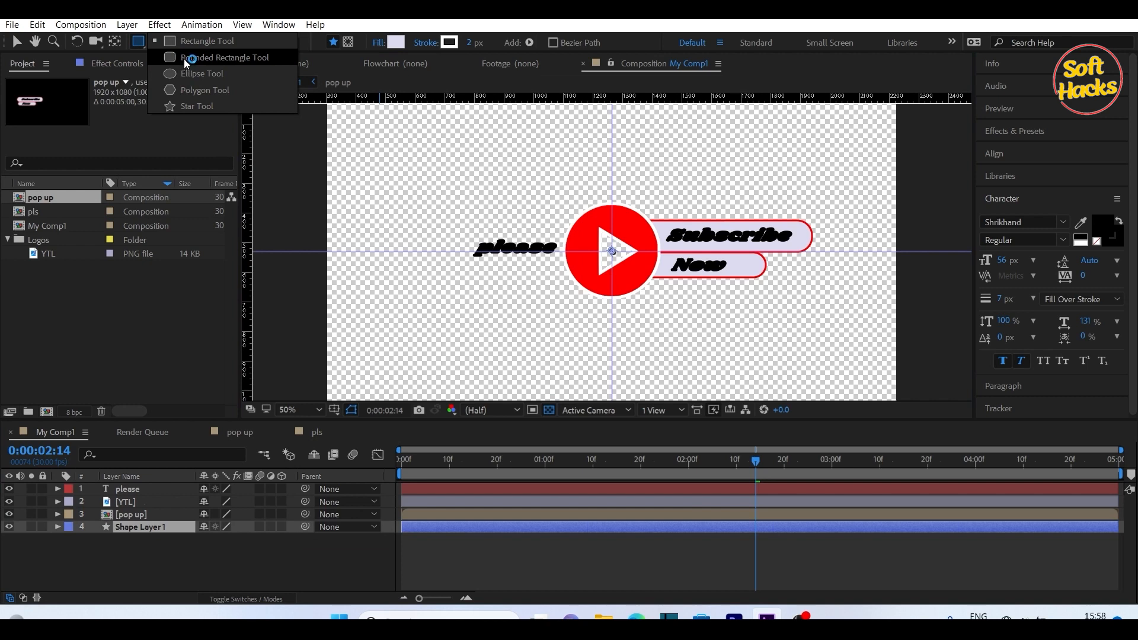
click(188, 58)
drag(470, 235, 584, 261)
Step: Set the fill color of the "please" text to white
click(1105, 231)
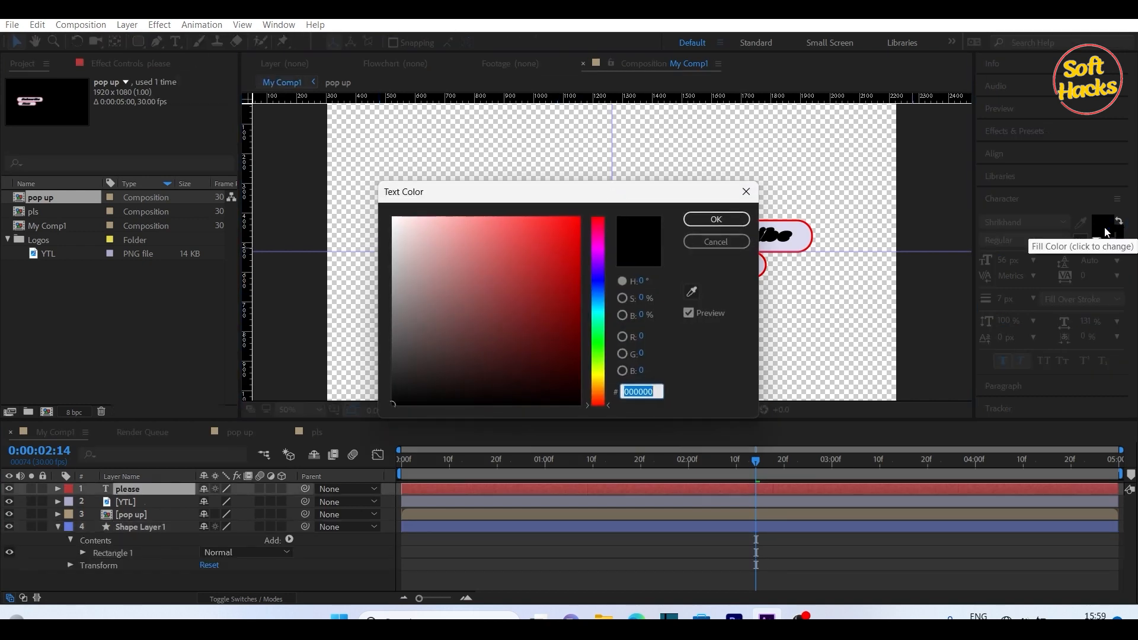
drag(424, 248, 391, 217)
click(717, 219)
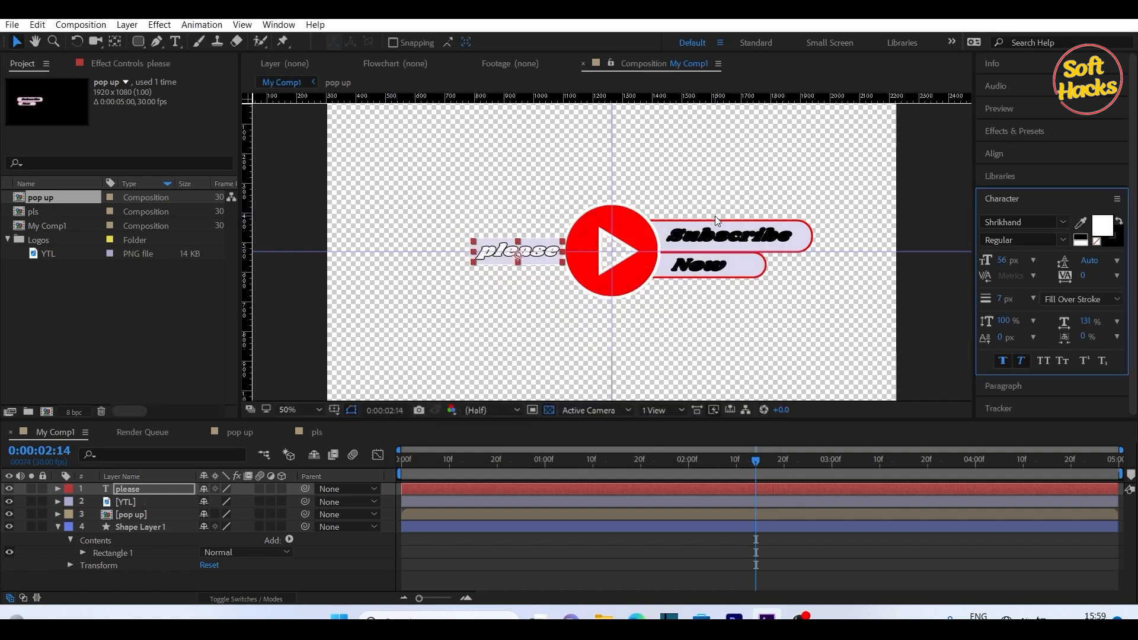
click(560, 271)
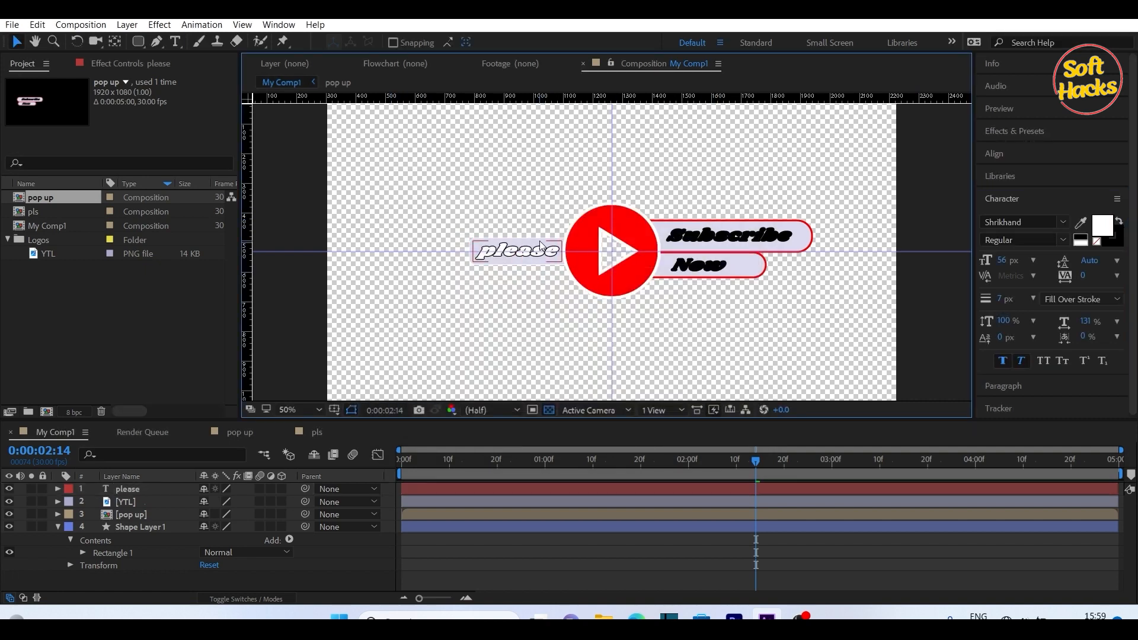
Step: Set the fill color of the rounded rectangle in Shape Layer 1 to black, 000000
click(541, 246)
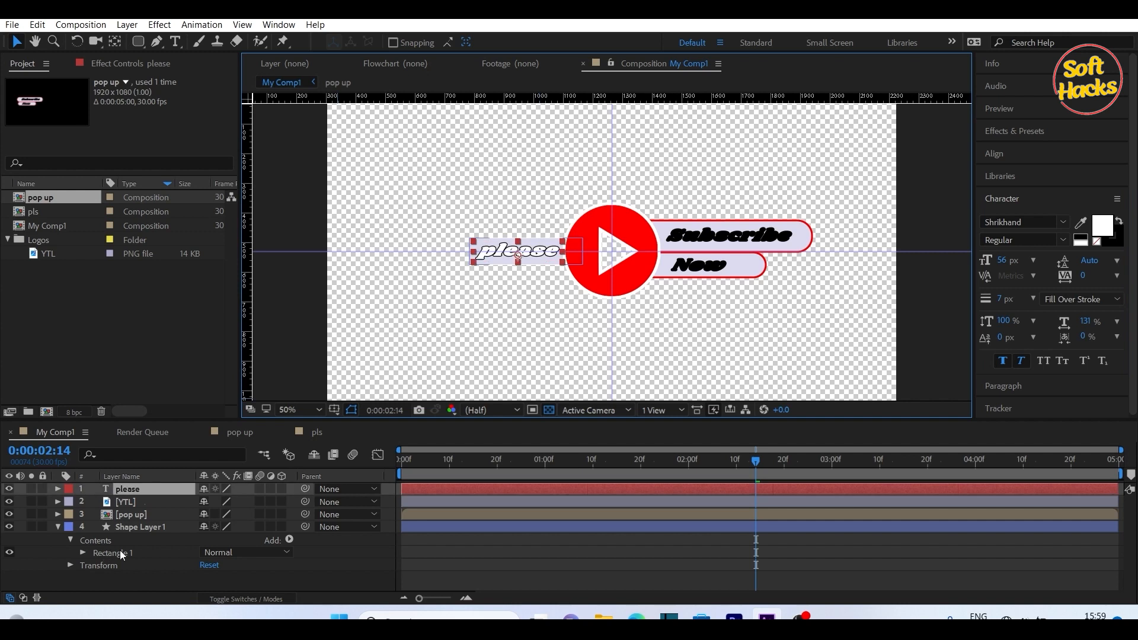
click(84, 552)
scroll(137, 532, down, 2)
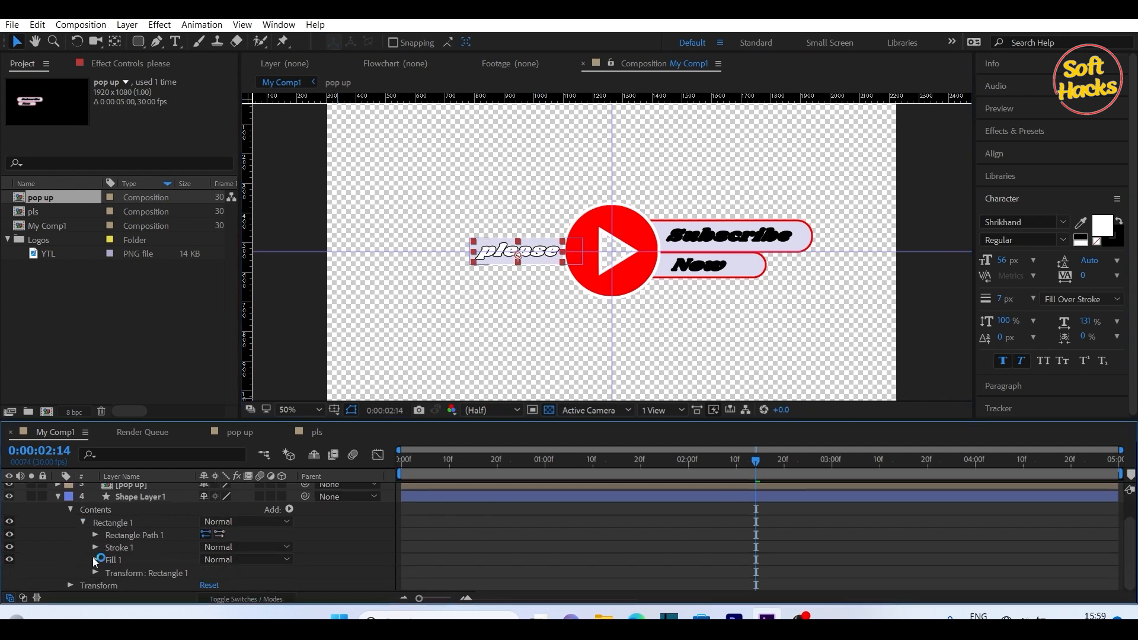
click(95, 560)
scroll(108, 552, down, 2)
click(208, 547)
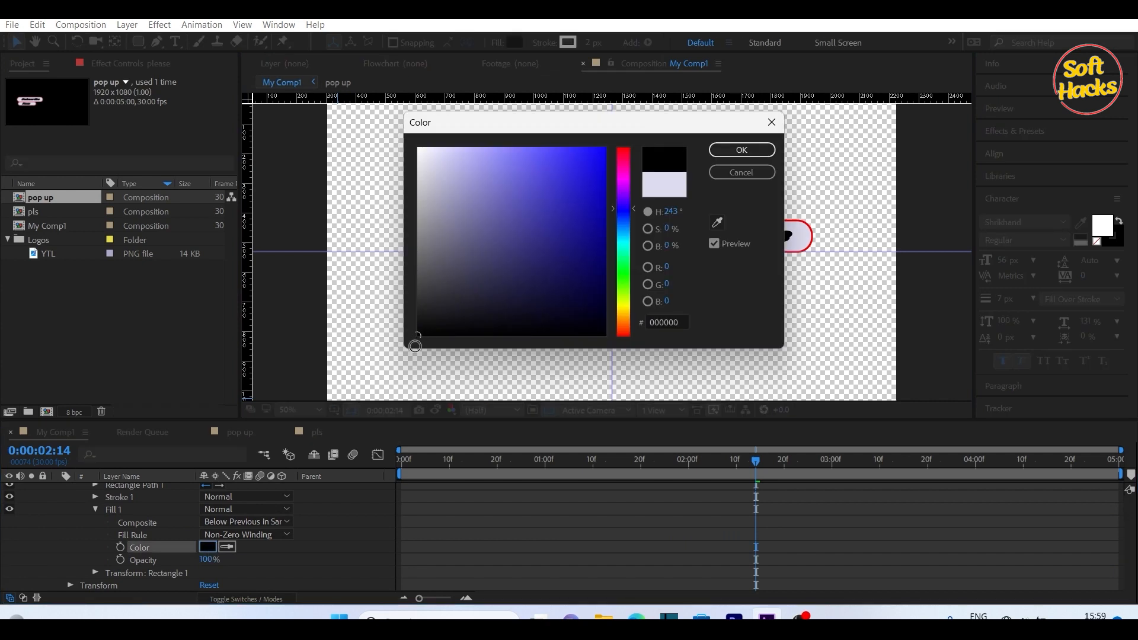
click(739, 149)
Step: Give the rounded rectangle in Shape Layer 1 a red stroke with a width of 6
scroll(99, 571, up, 5)
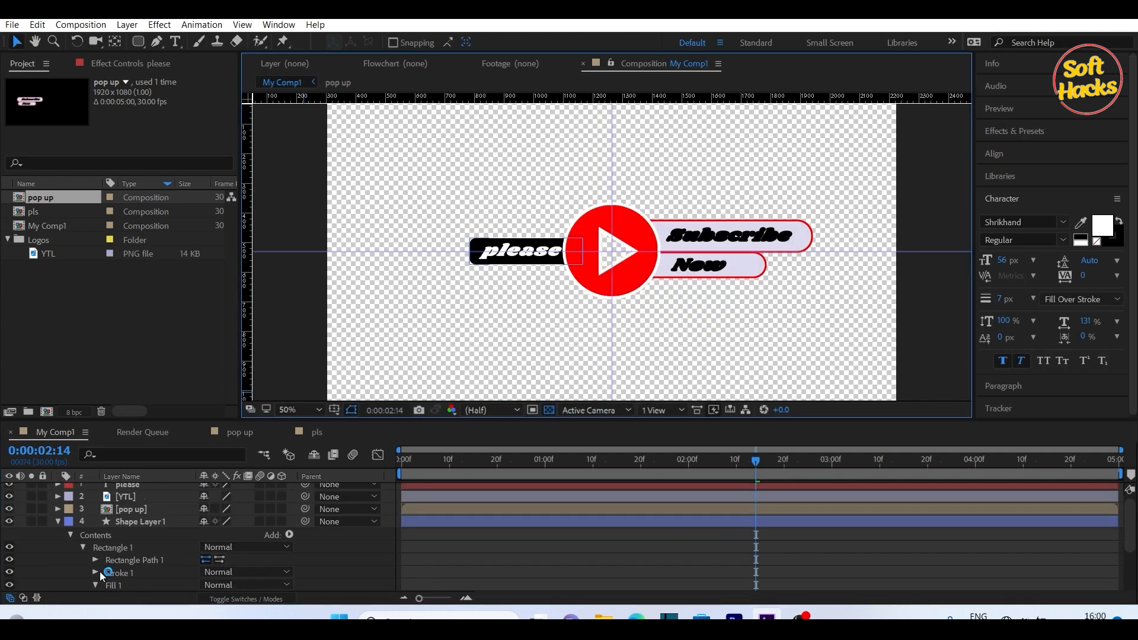
click(96, 572)
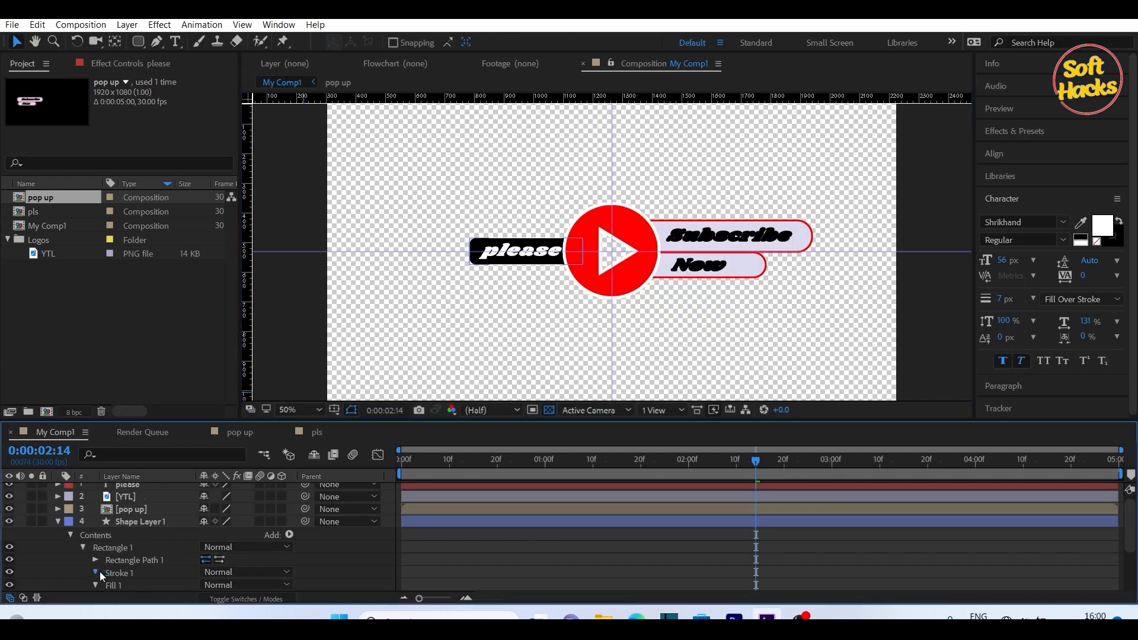
scroll(142, 551, down, 5)
click(207, 514)
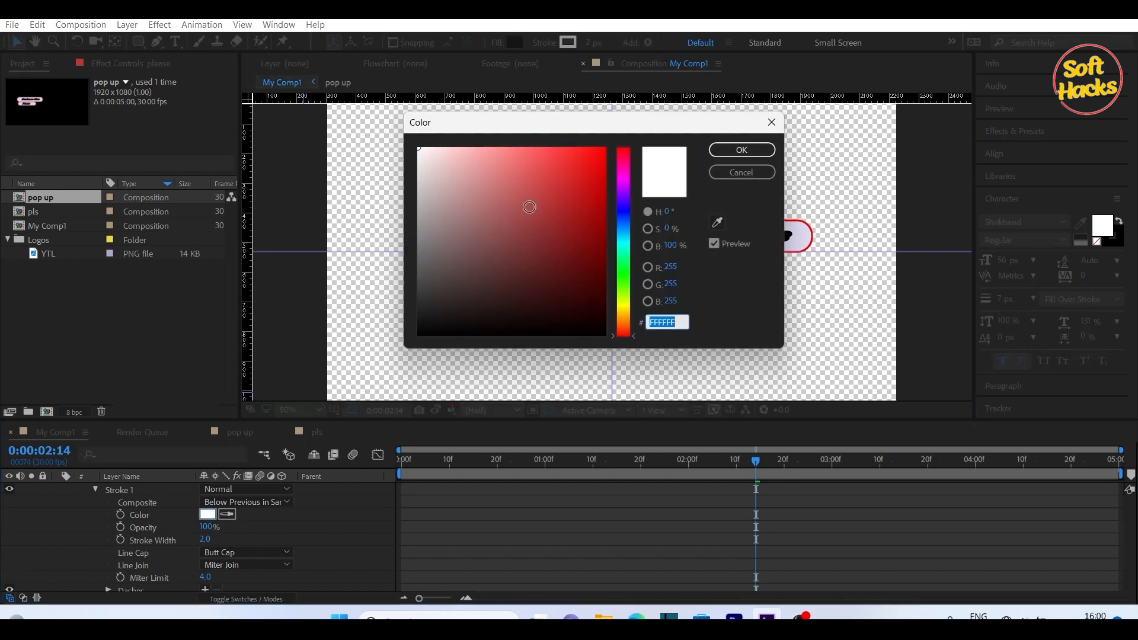
drag(528, 203, 627, 141)
click(742, 150)
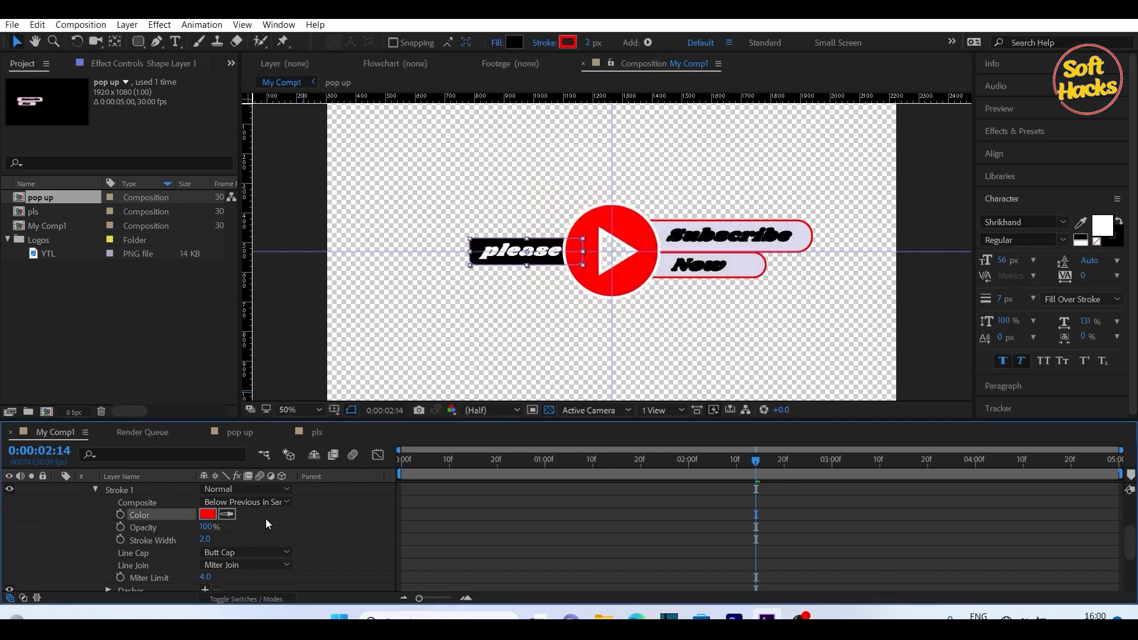
click(206, 539)
text(6)
key(Return)
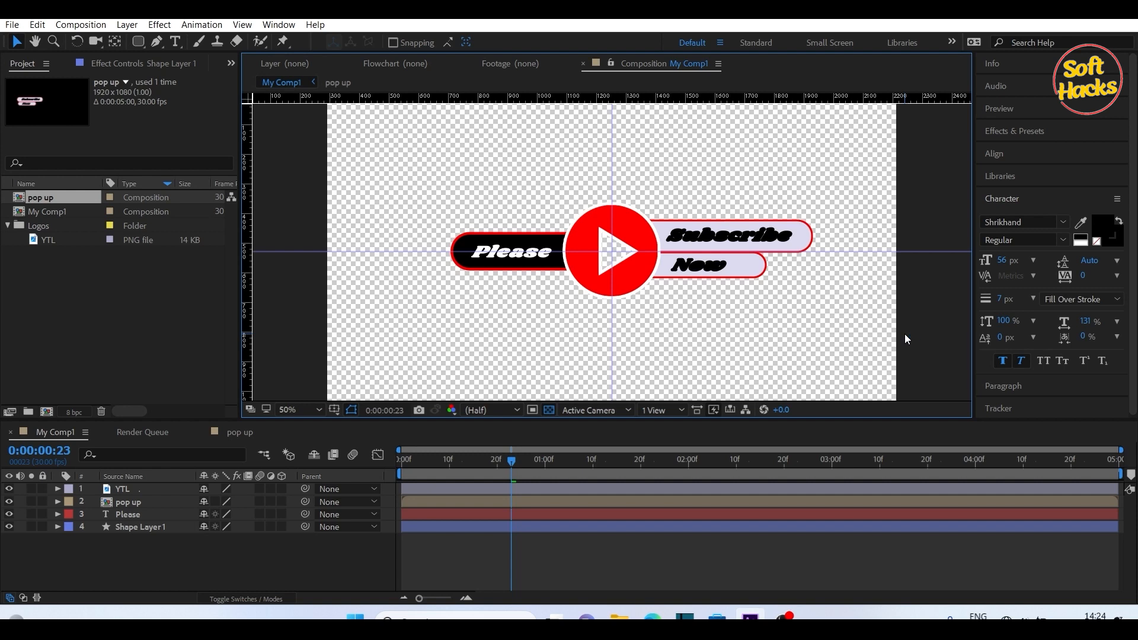
Step: Reveal the YTL logo's Scale keyframes and set a Position keyframe for Shape Layer 1 at 0:00:00:23
click(129, 491)
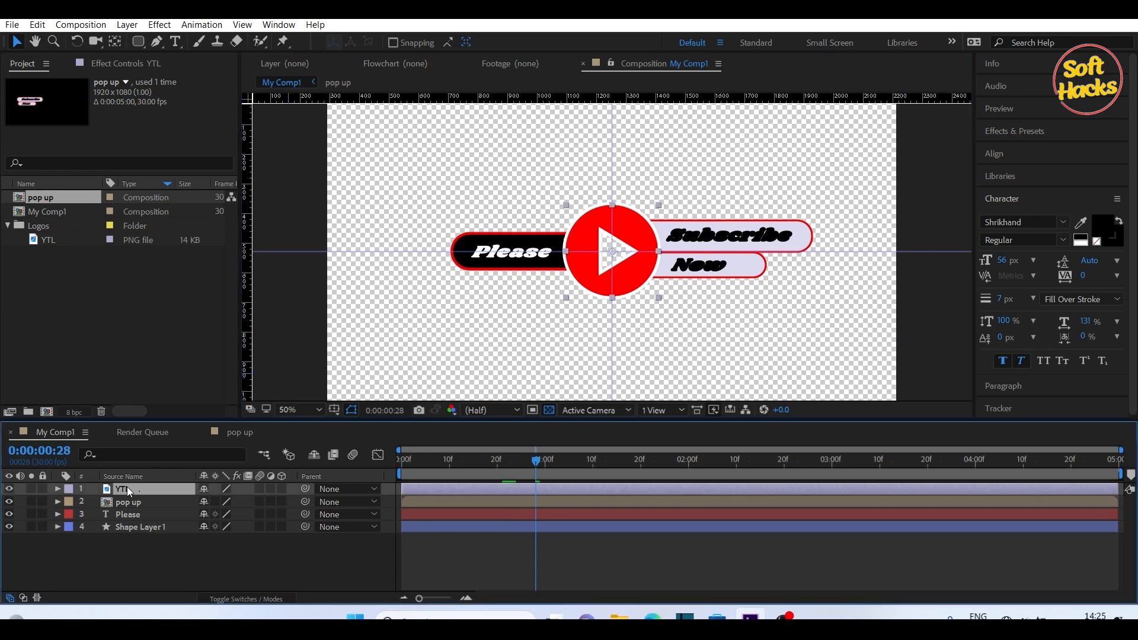
key(s)
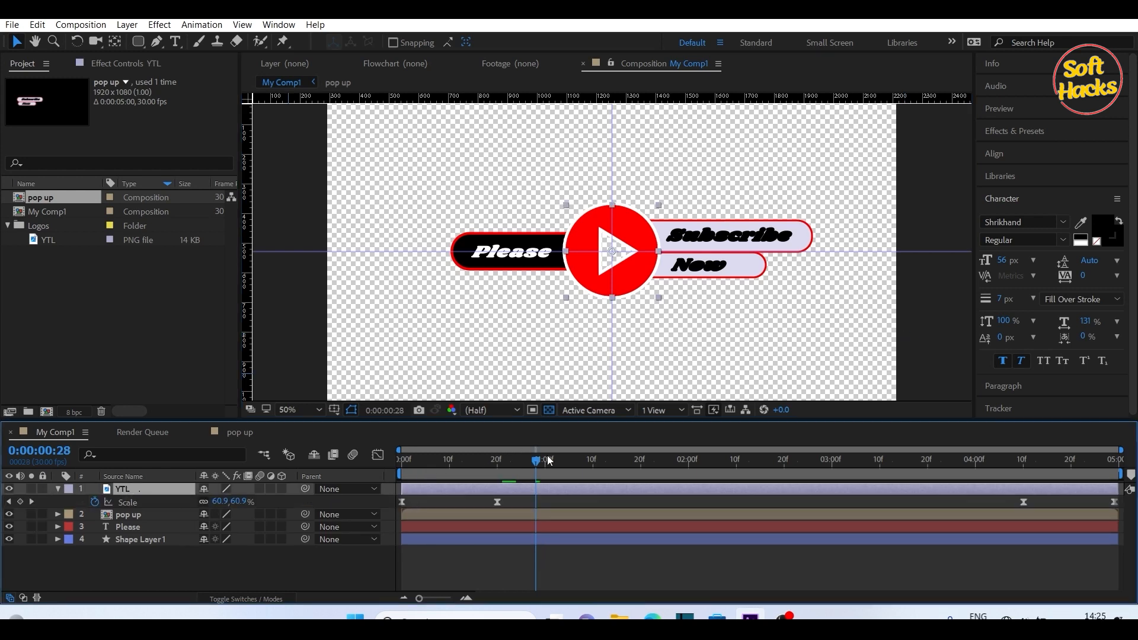
drag(536, 461, 521, 467)
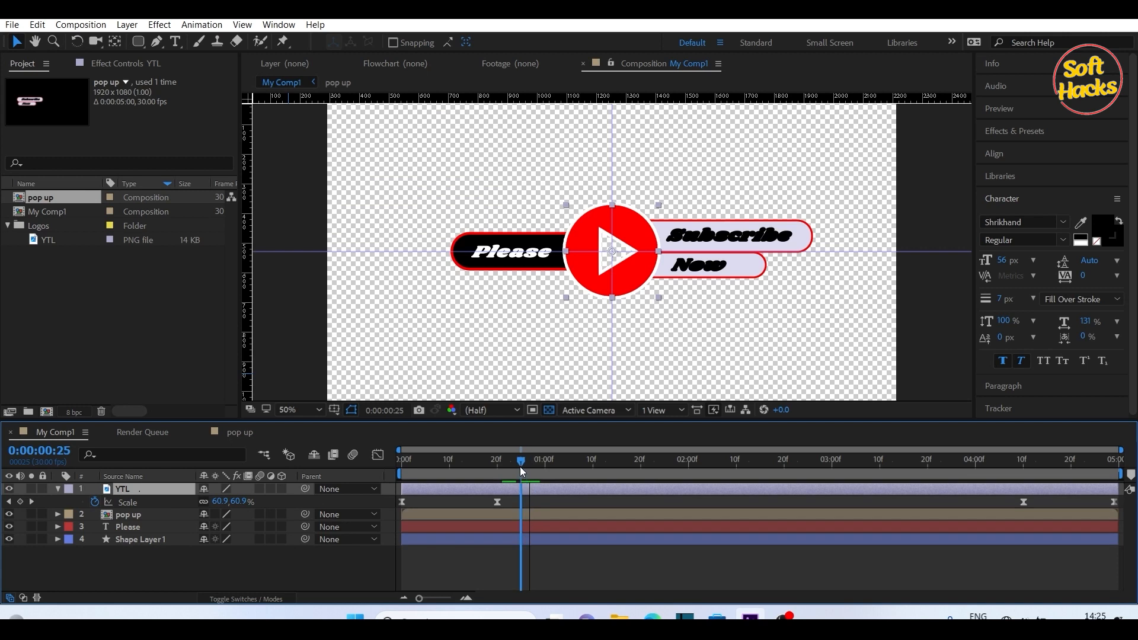
drag(521, 468, 504, 472)
click(134, 538)
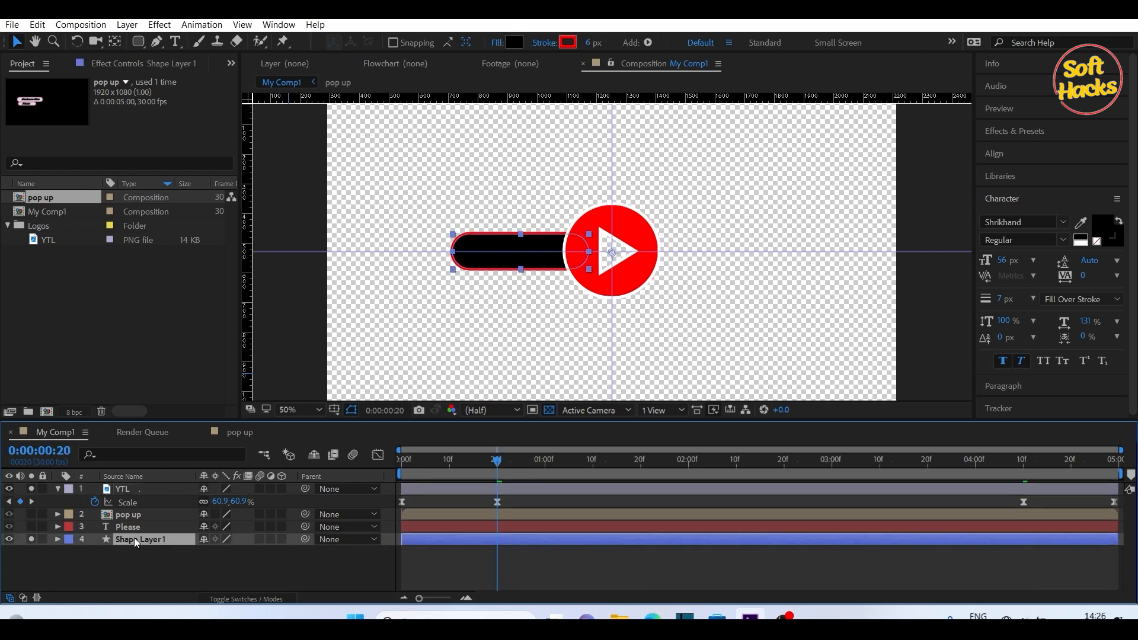
key(p)
click(127, 553)
drag(498, 467, 511, 465)
click(95, 553)
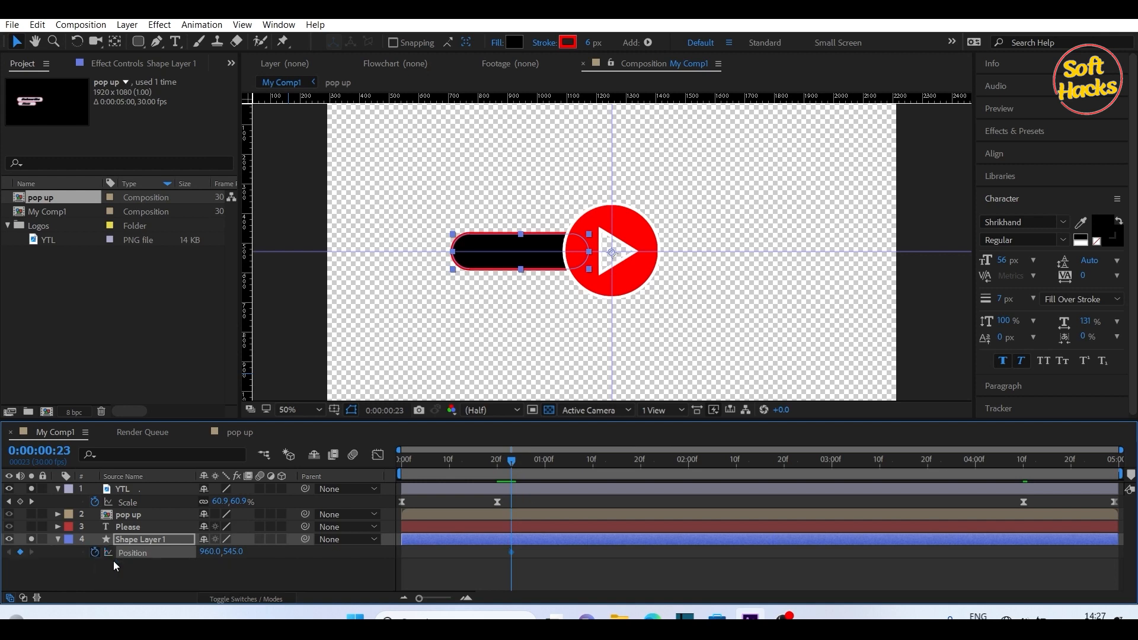
Step: At 0:00:00:20, move Shape Layer 1 to the logo's right side at position 1606, 545, and scrub through the slide
key(j)
click(496, 247)
drag(496, 247, 690, 264)
click(715, 313)
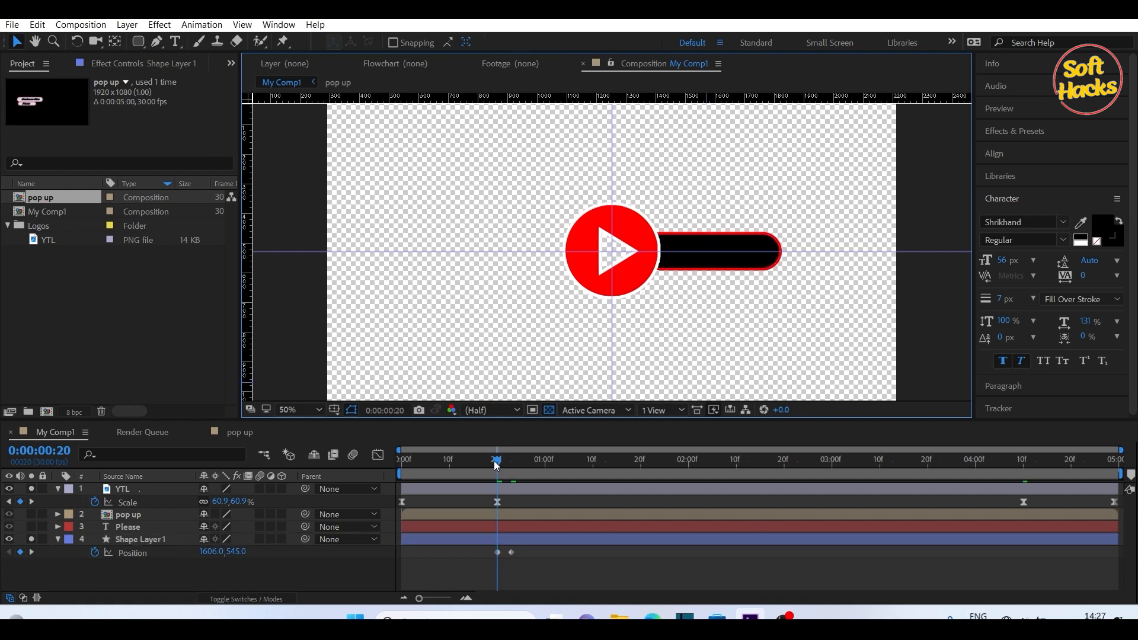
drag(497, 461, 517, 461)
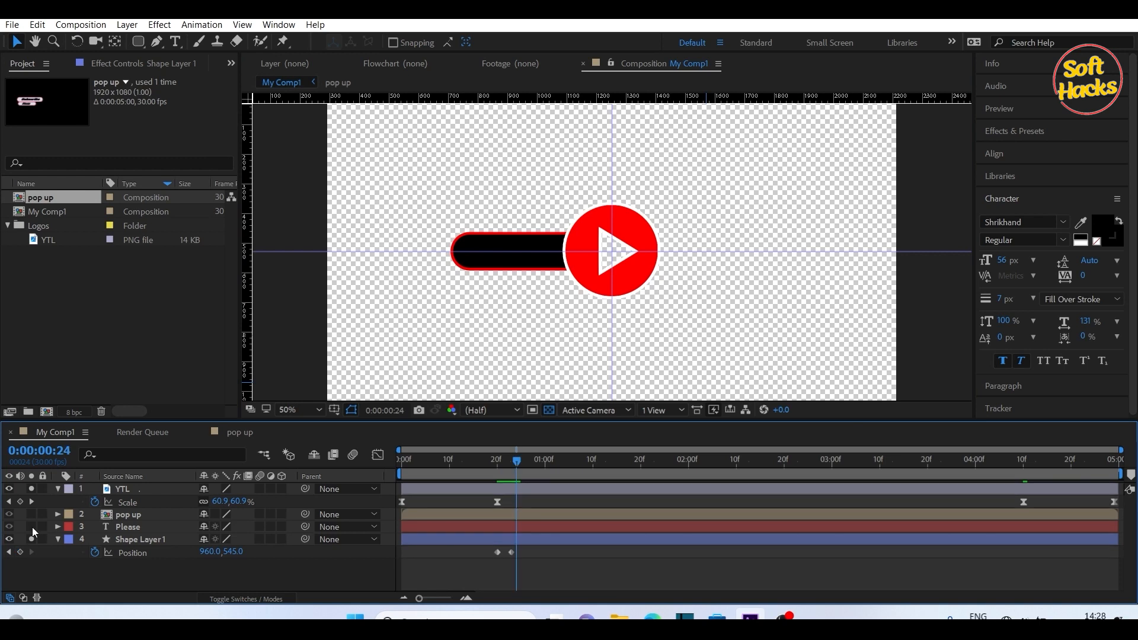
Step: Solo the Please text layer, parent it to Shape Layer 1 and go to 0:00:00:23
click(31, 527)
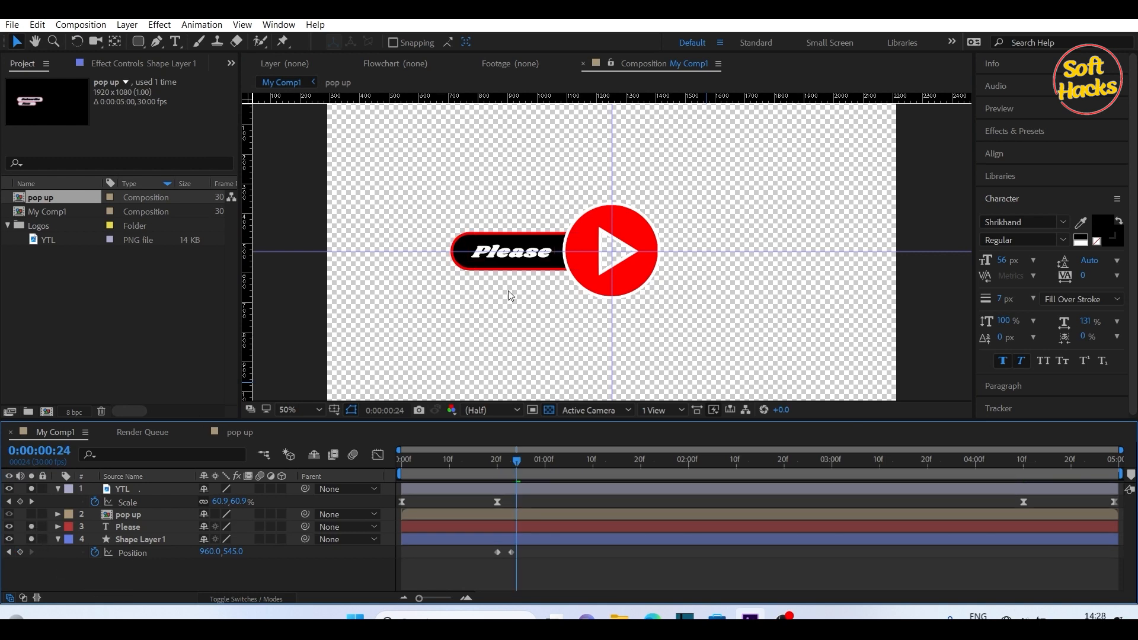
drag(304, 527, 123, 543)
key(Page_Up)
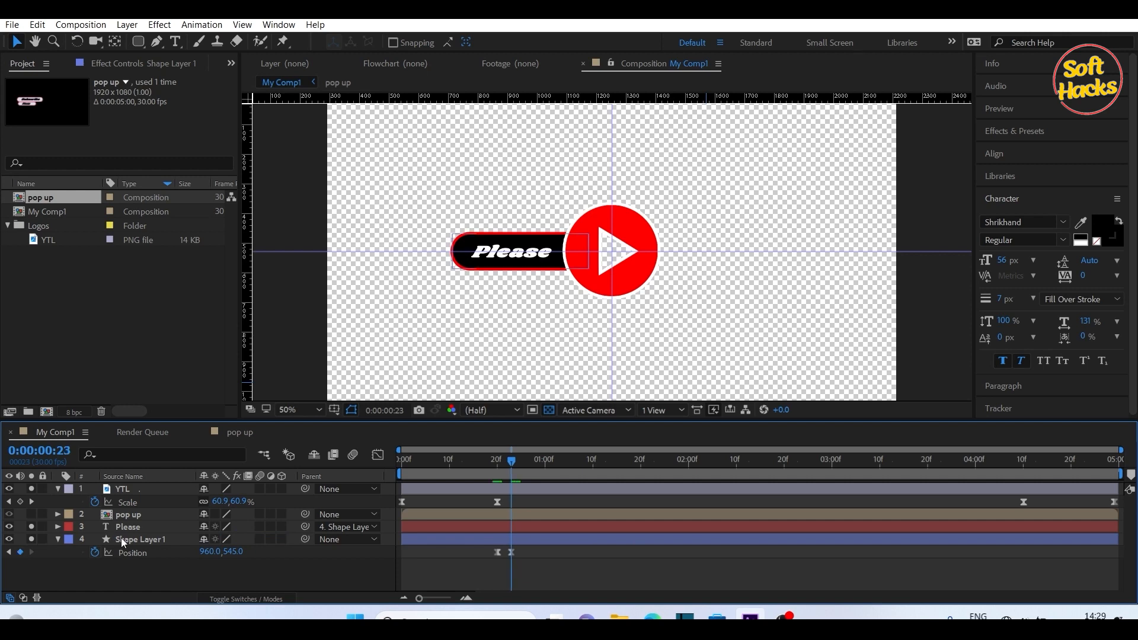
Step: Pre-compose the Please text layer and Shape Layer 1 into a new composition named "pls"
click(136, 539)
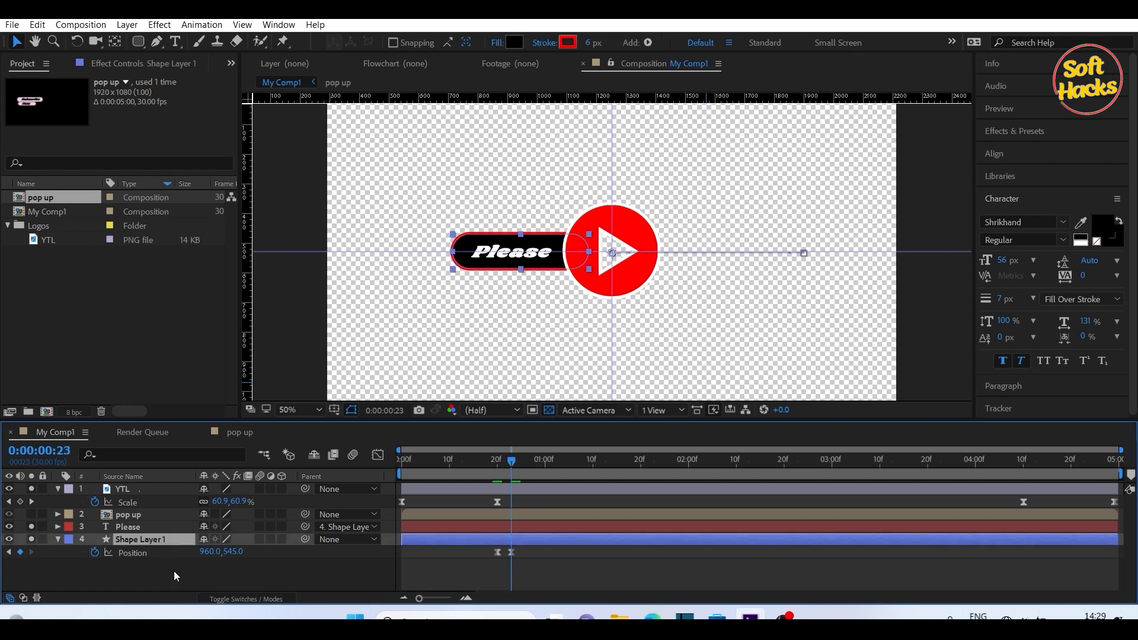
key(p)
ctrl+click(136, 528)
right_click(144, 540)
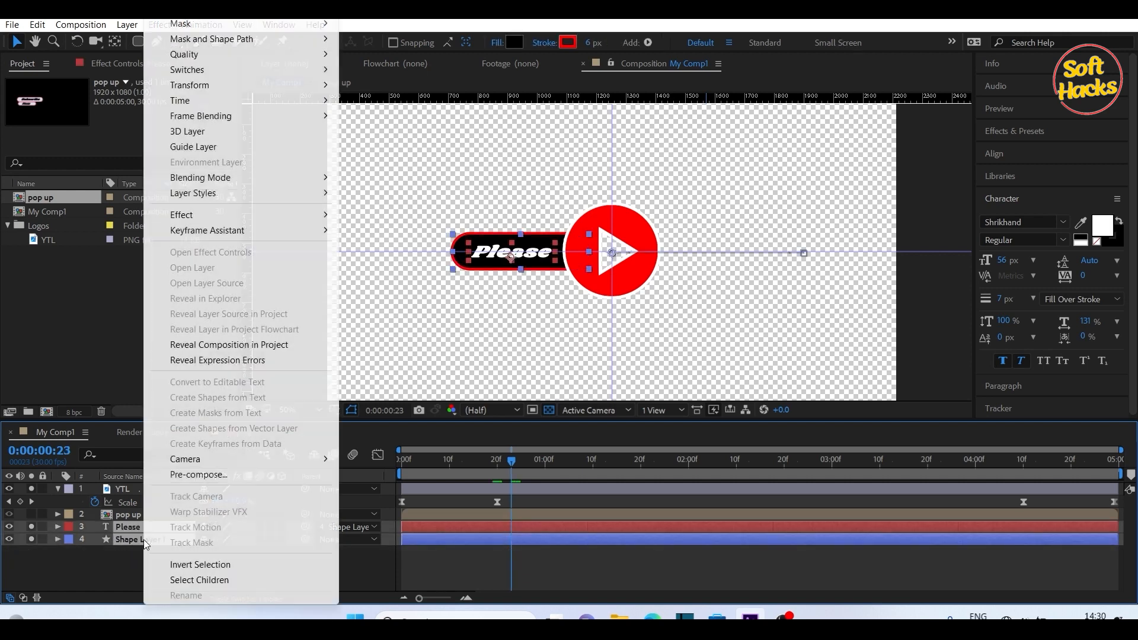
click(199, 475)
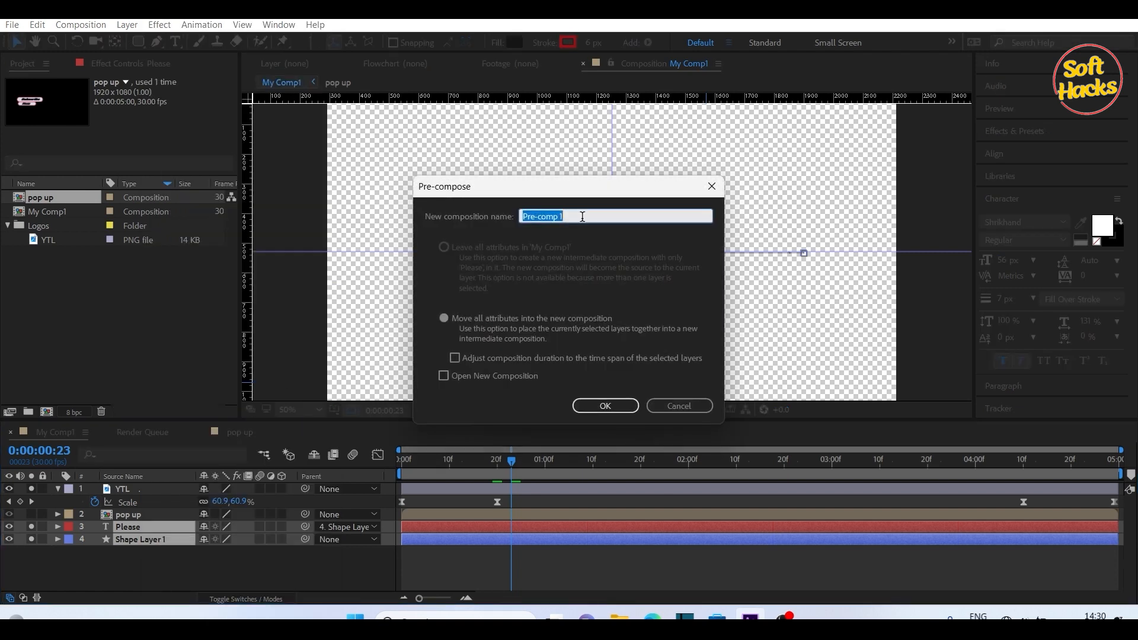
text(pls)
click(619, 407)
Step: Draw a rectangular mask on the pls layer covering the area left of the vertical center guide, and open the pls composition
drag(612, 158, 399, 328)
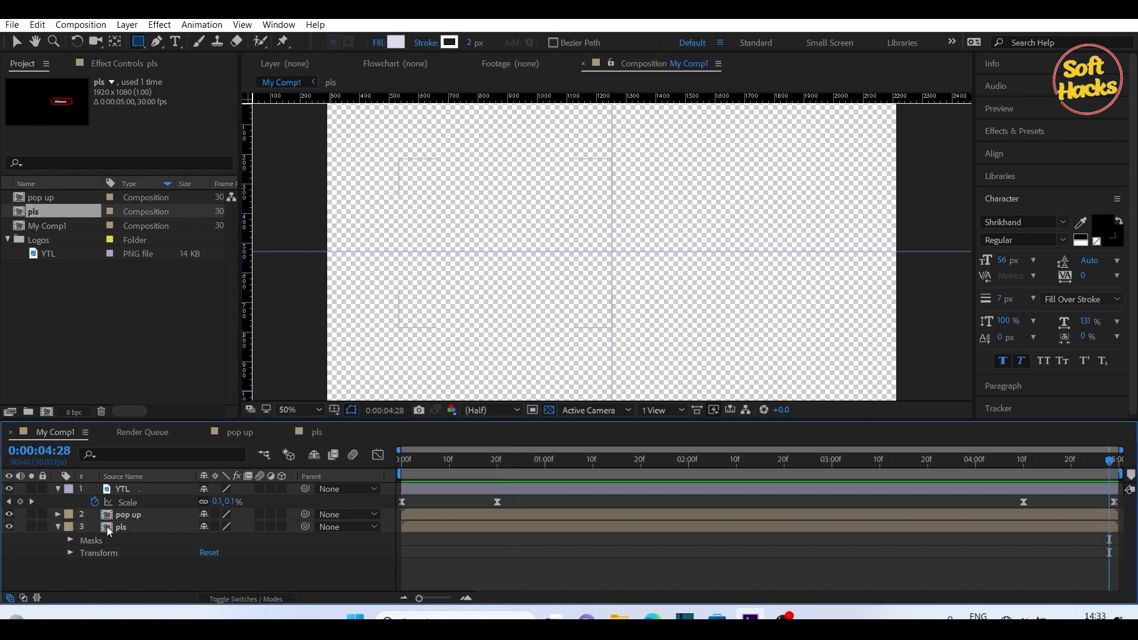
double_click(107, 526)
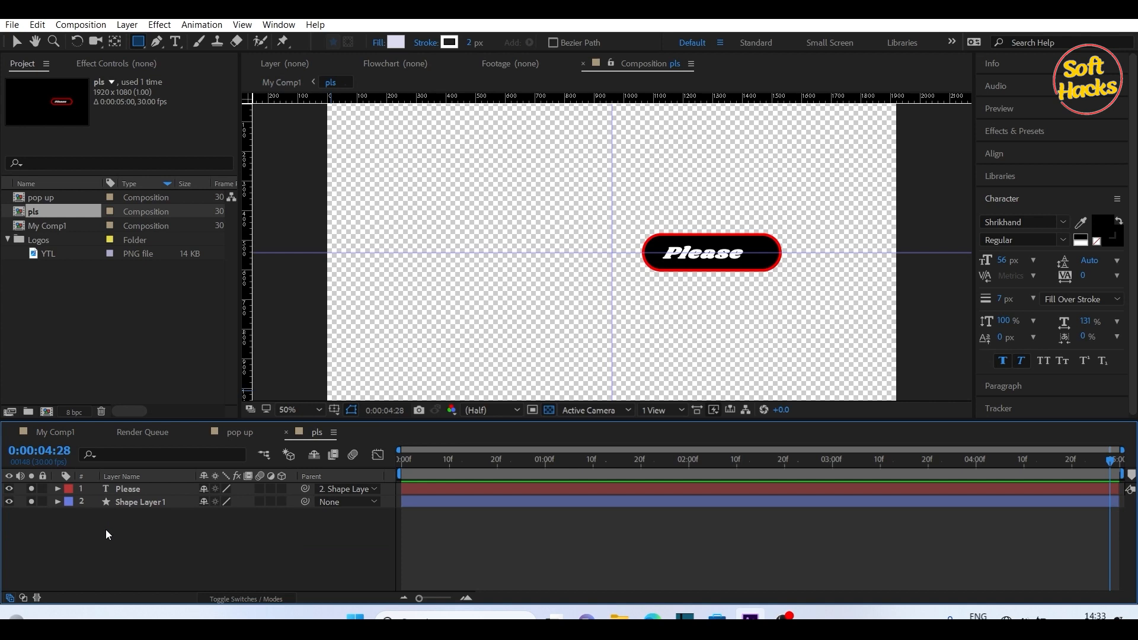
Step: Reveal Shape Layer 1's position keyframes in the pls composition, select the first one, and preview the animation in My Comp1
key(u)
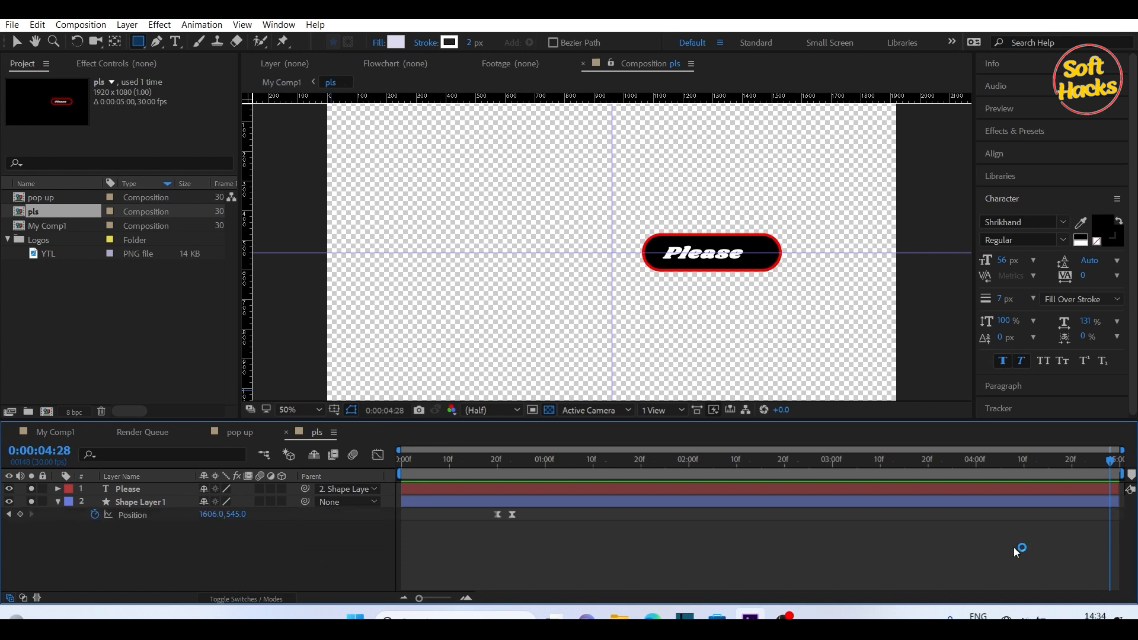
click(498, 514)
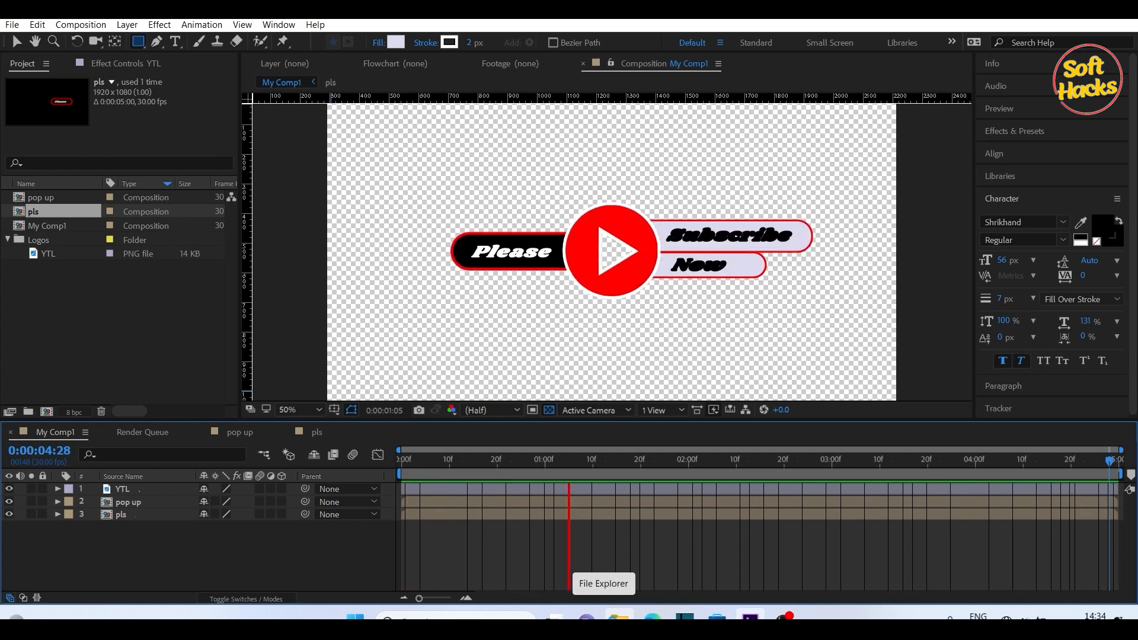
key(space)
key(space)
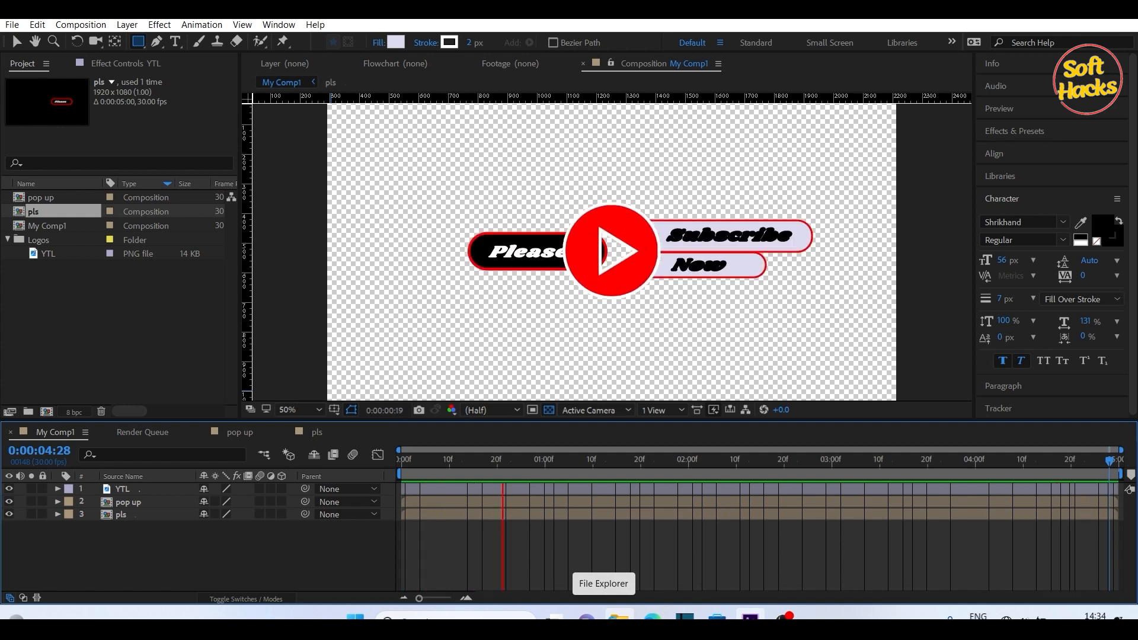
key(space)
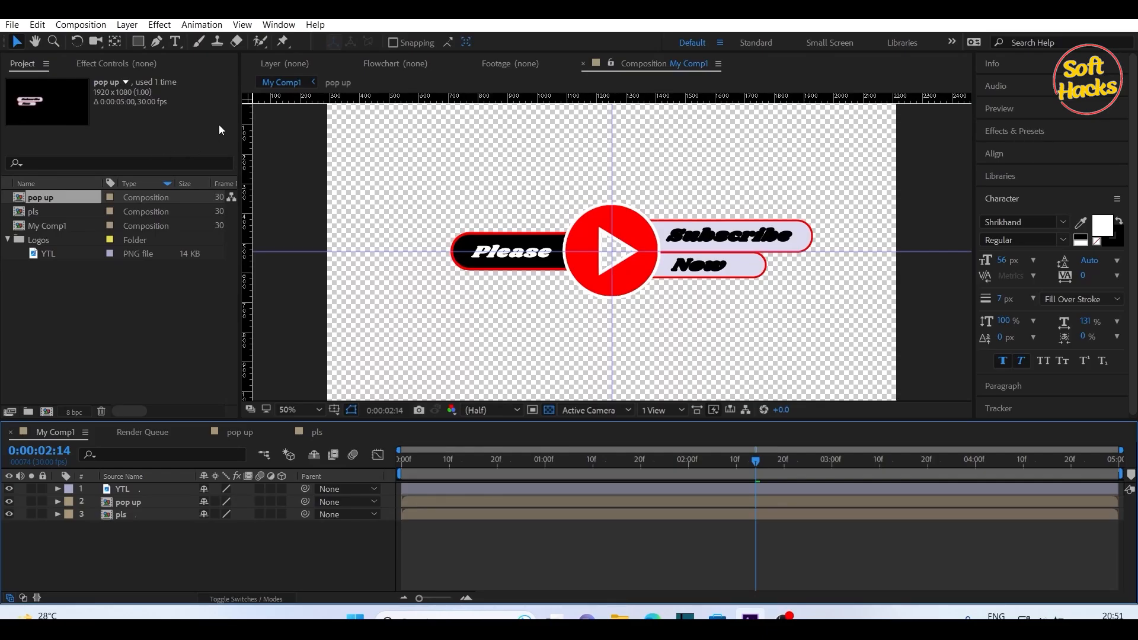
Step: Add the My Comp1 composition to the render queue for export
click(12, 26)
mouse_move(70, 242)
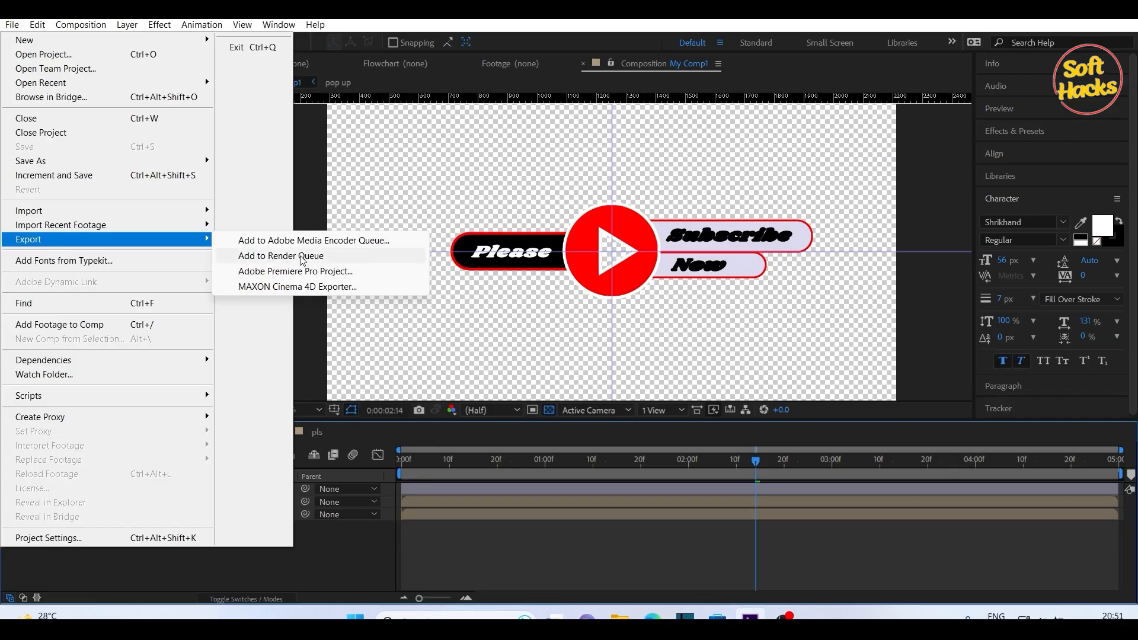
click(301, 258)
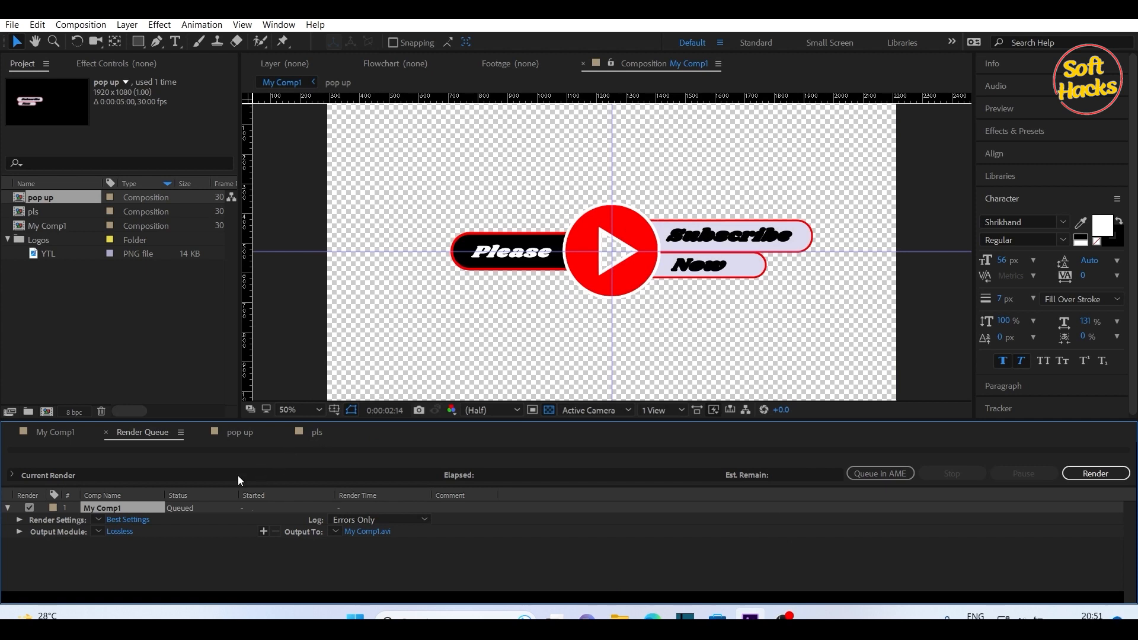
Step: Configure My Comp1's output module to the QuickTime format with RGB + Alpha channels
click(112, 532)
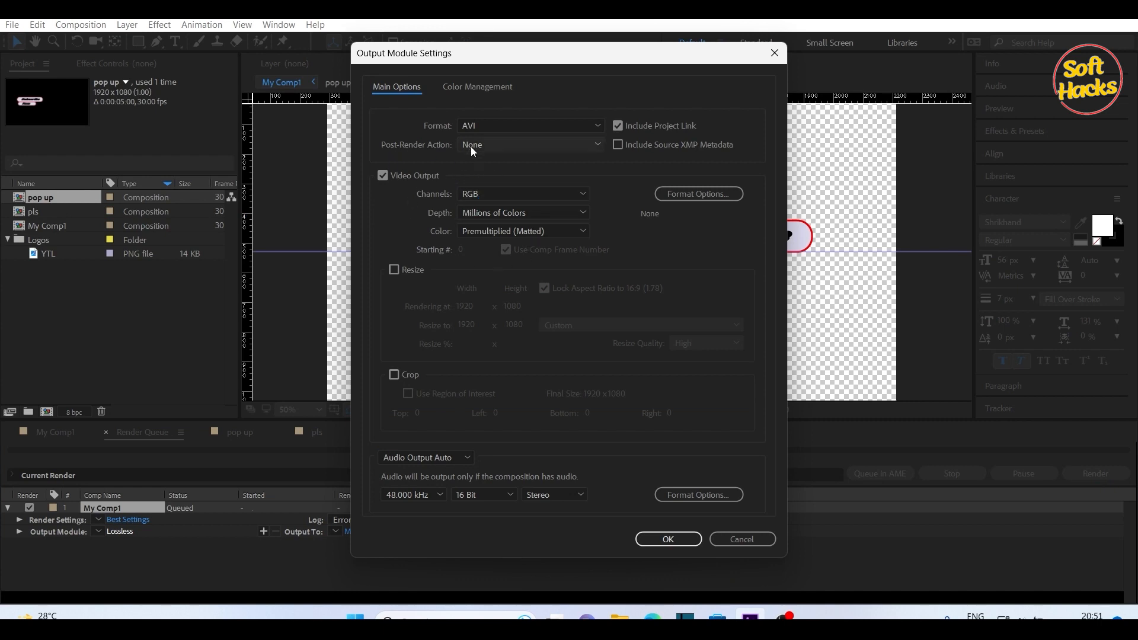
click(598, 126)
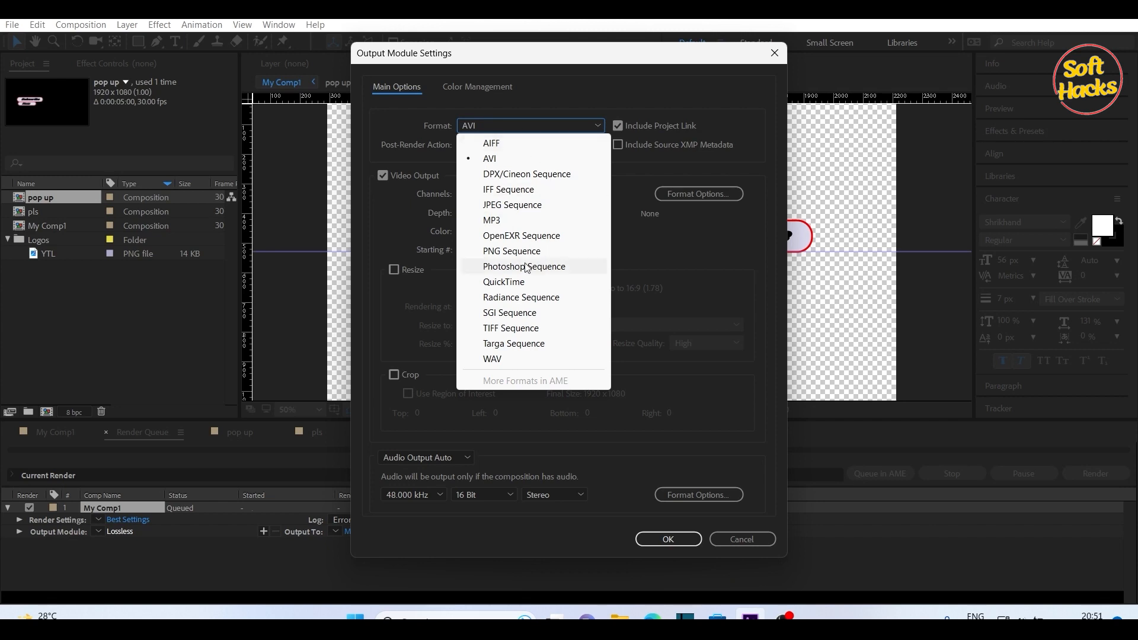
click(495, 283)
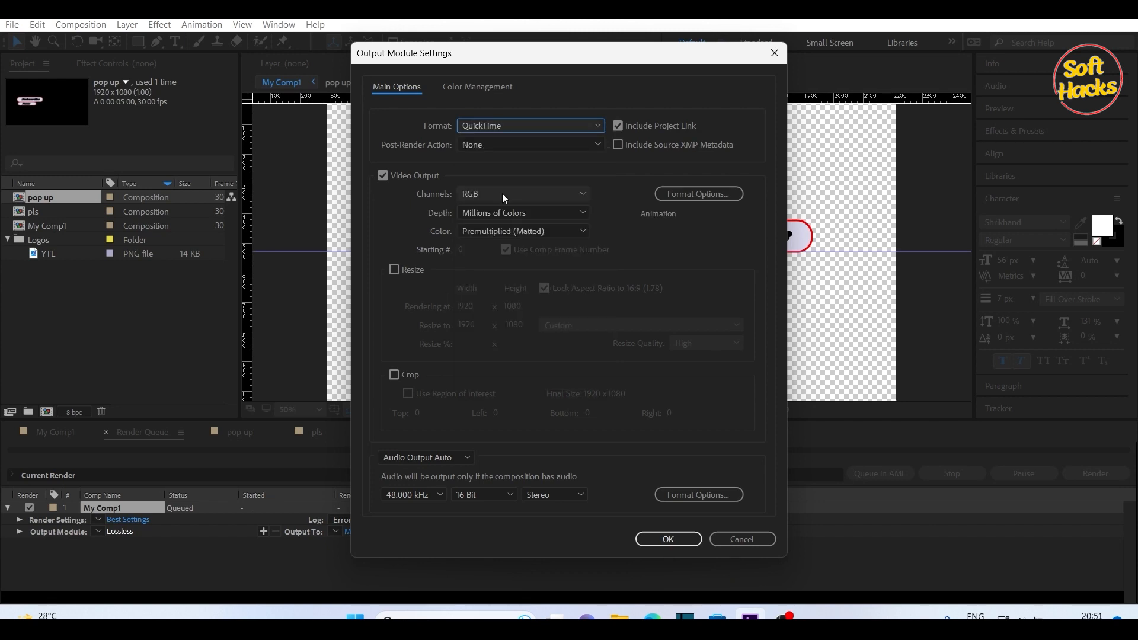
click(581, 194)
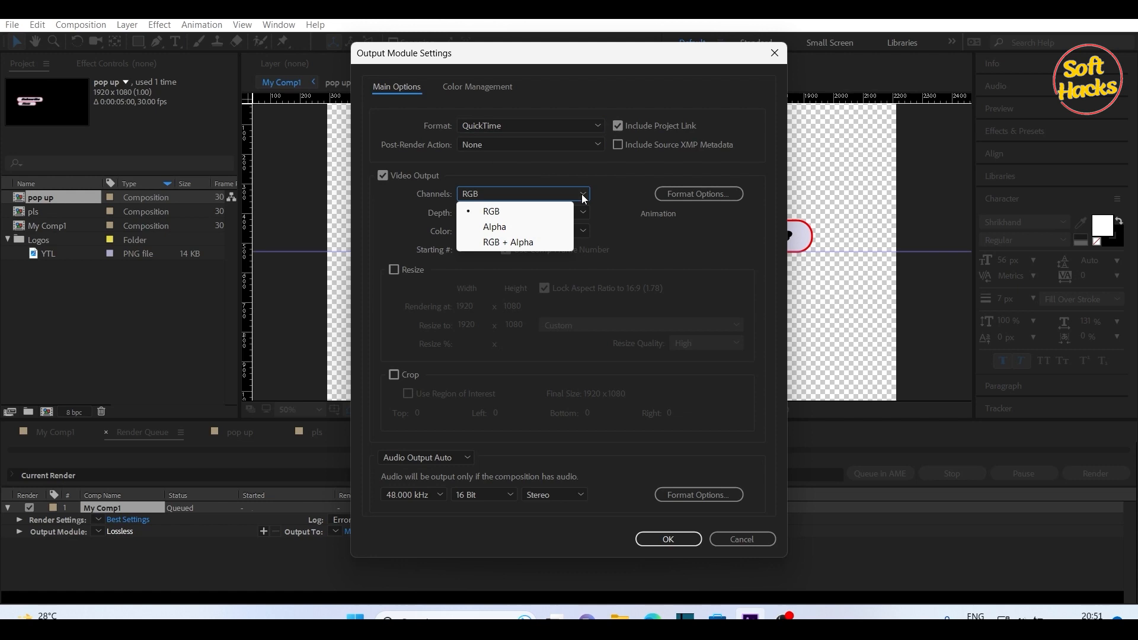
click(504, 242)
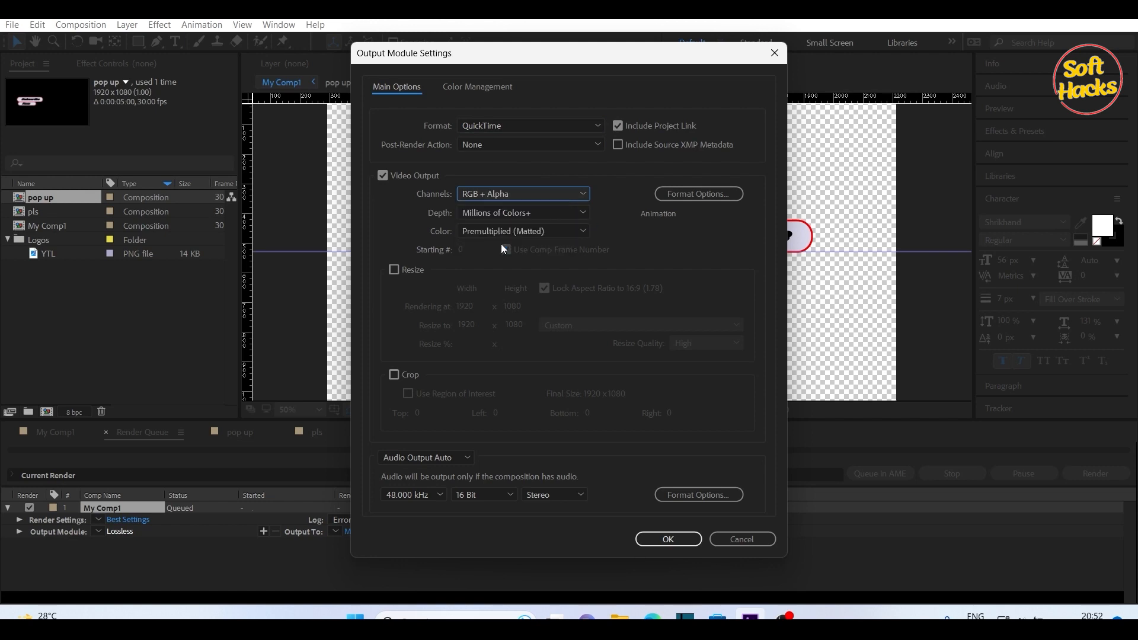
click(669, 539)
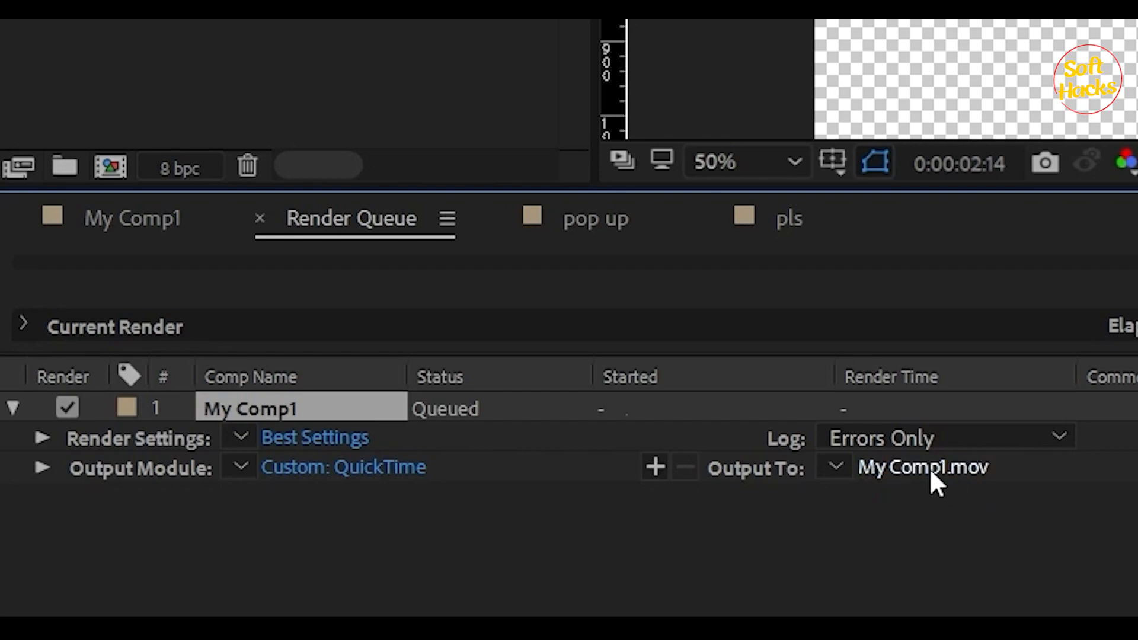
Step: Set the output file to "Sub now" in the Downloads folder and start rendering My Comp1
click(929, 468)
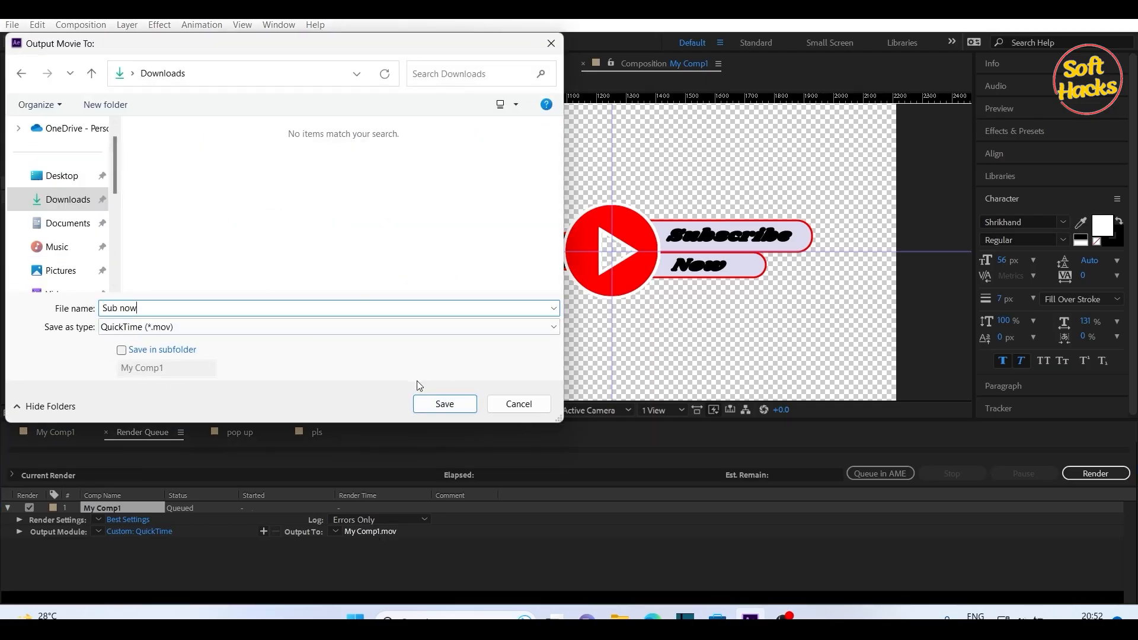
click(439, 404)
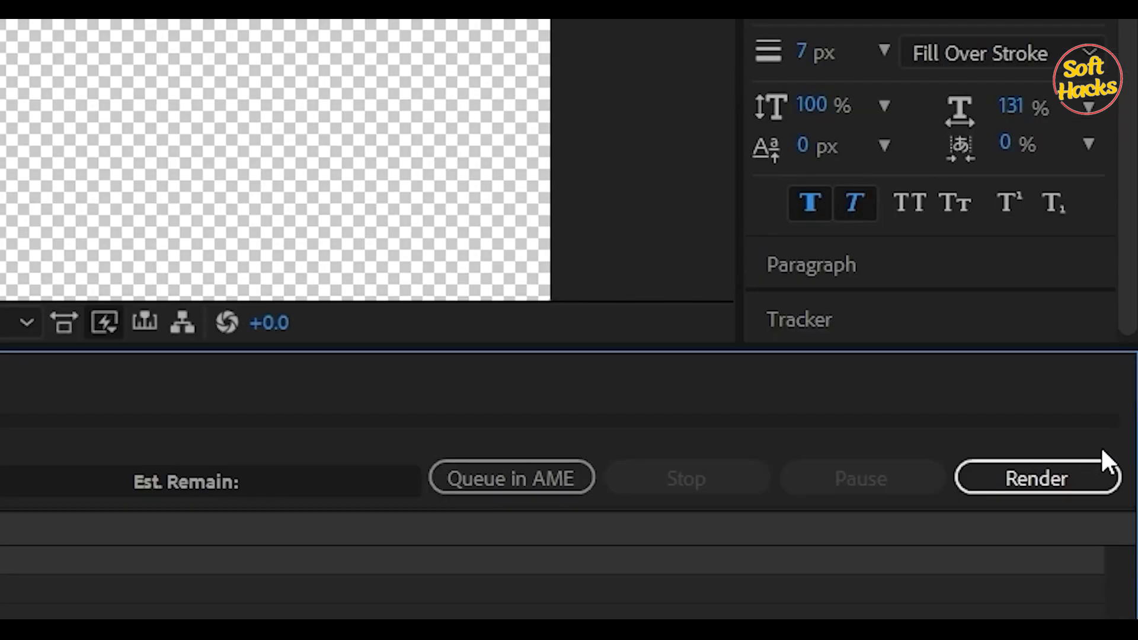
click(1018, 475)
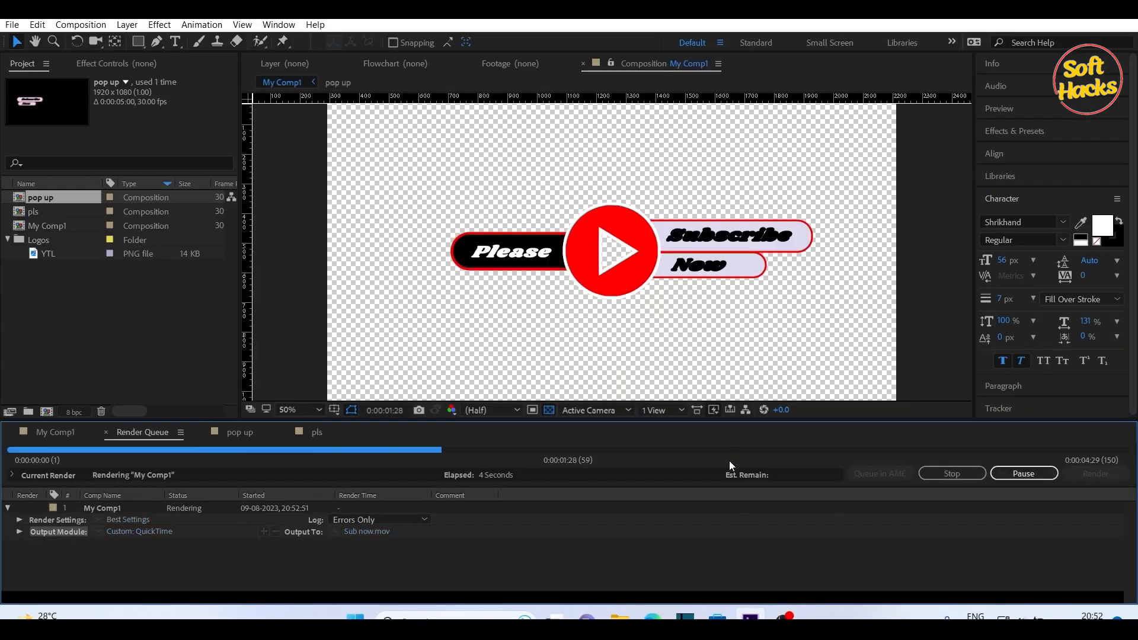